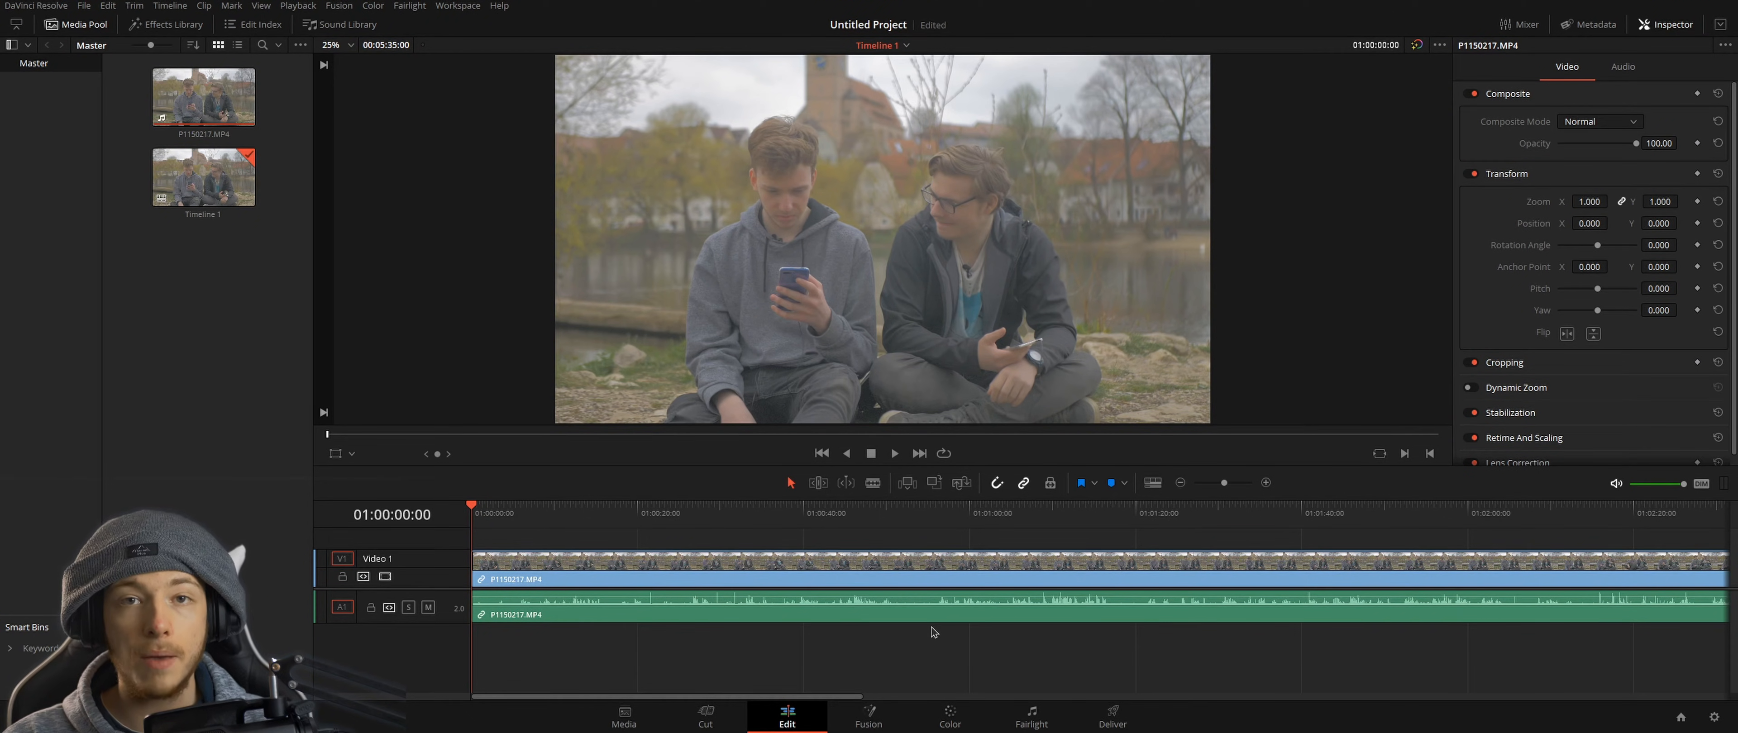
Step: Open the Color page and show the custom curves
left_click(941, 722)
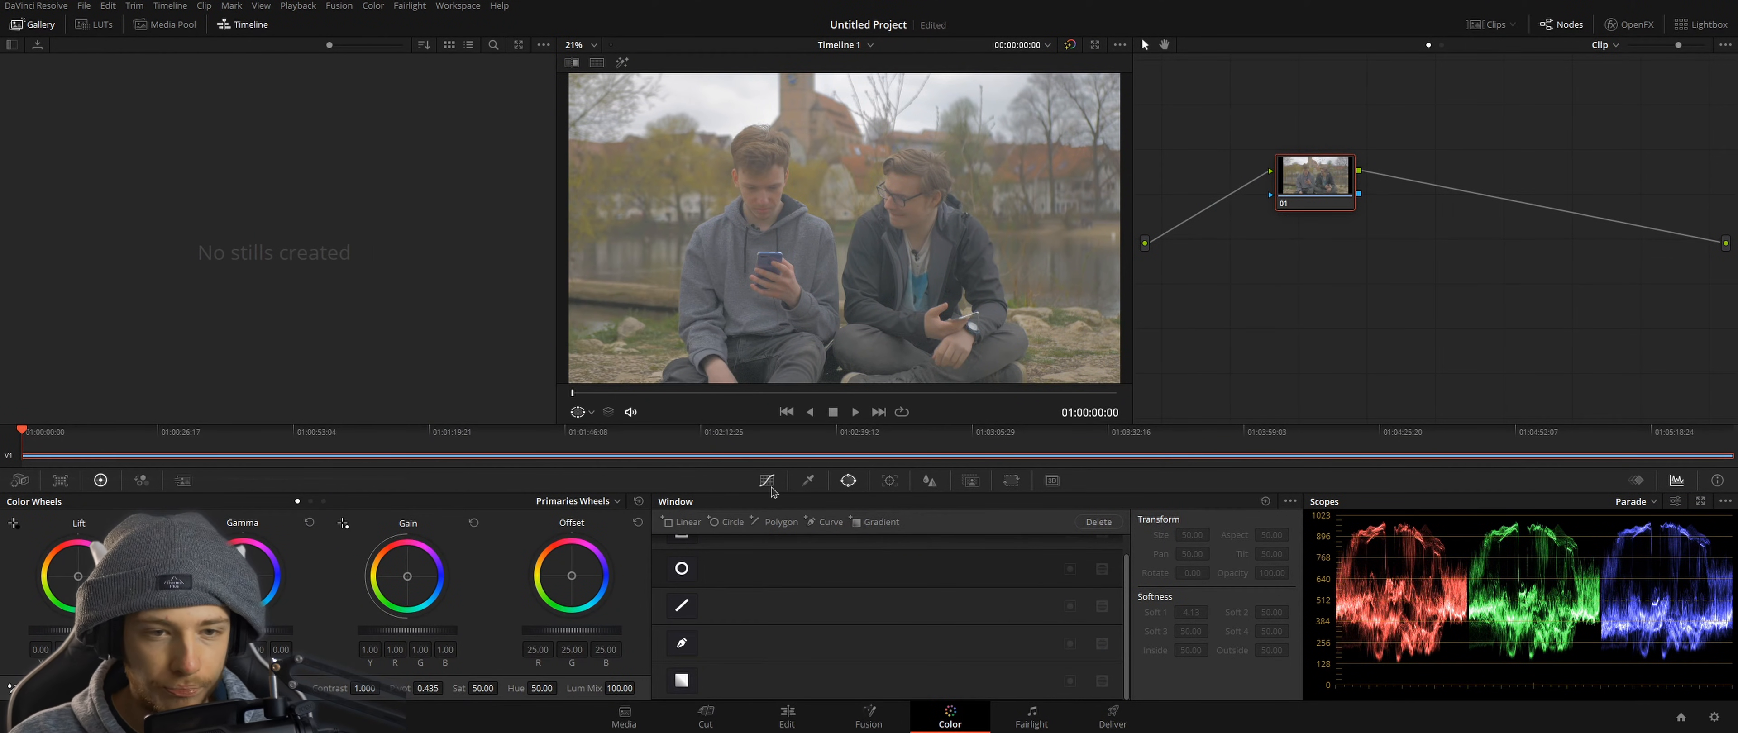
left_click(767, 481)
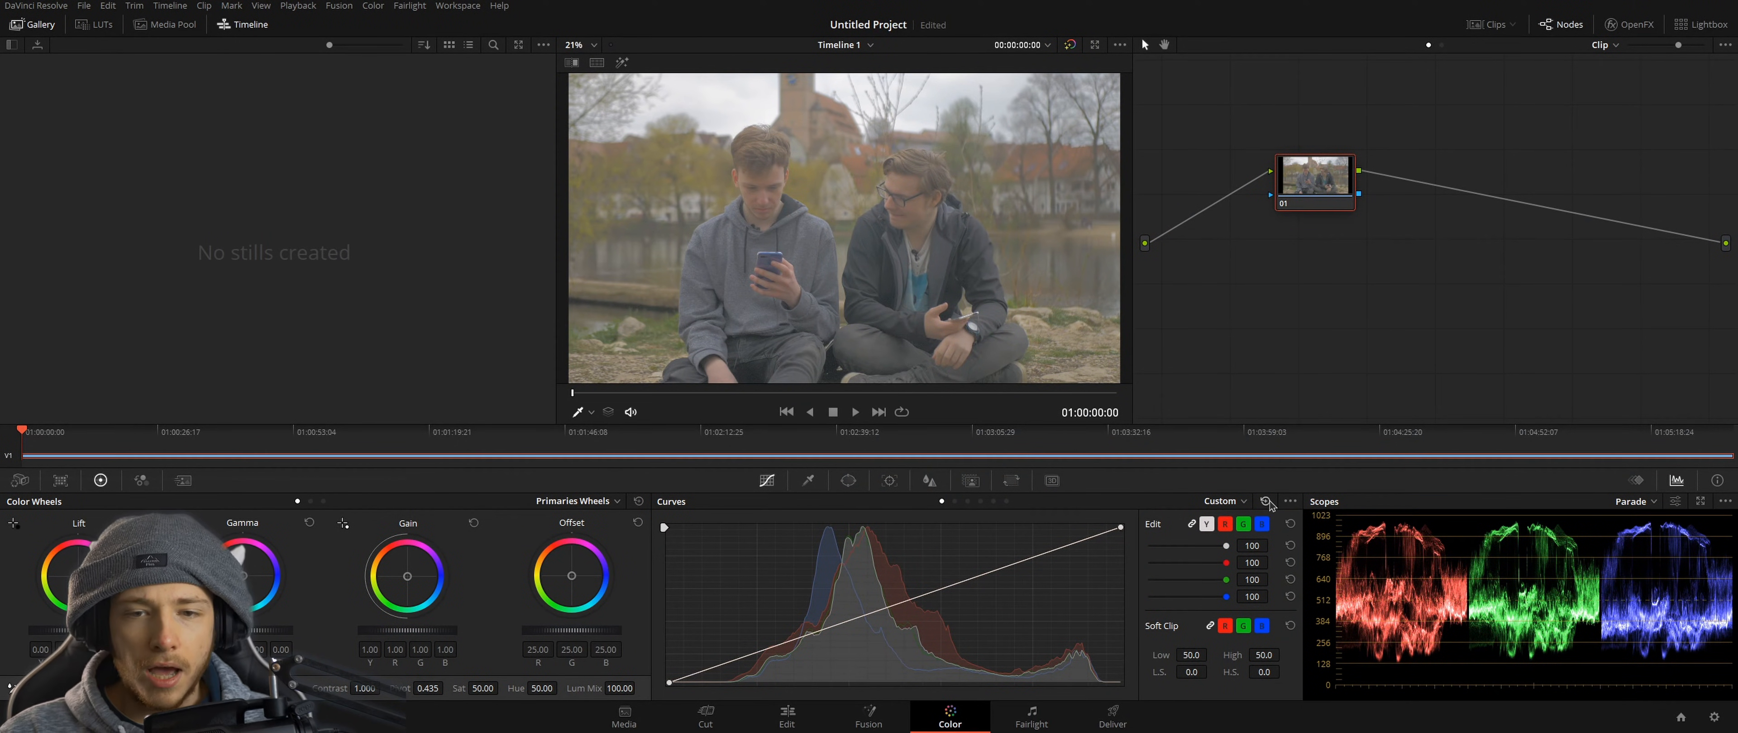
Step: Hide the histogram behind the custom curve and turn it on again
left_click(1289, 503)
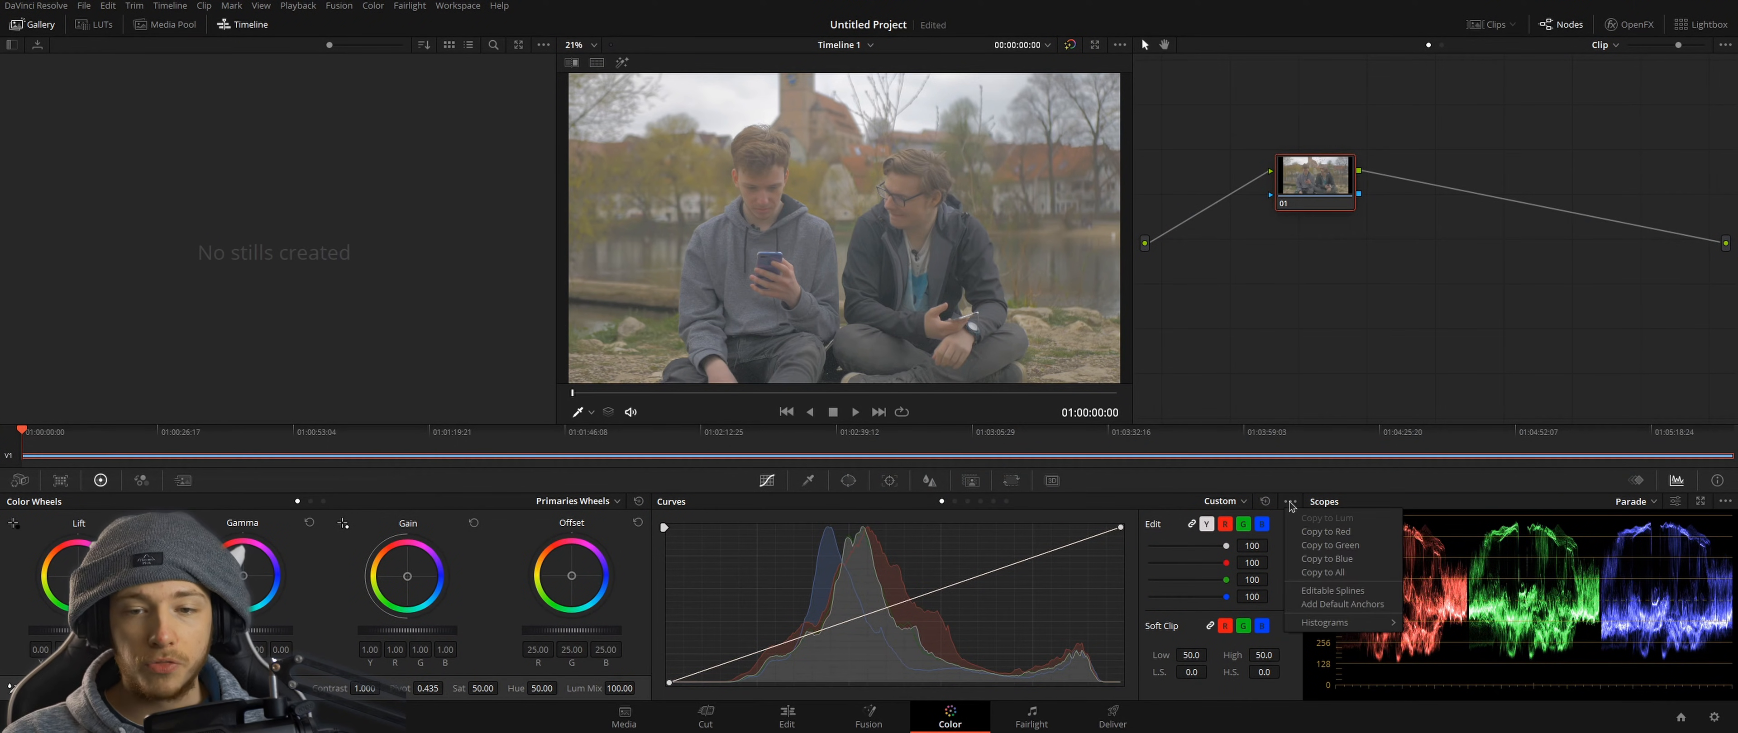
mouse_move(1325, 626)
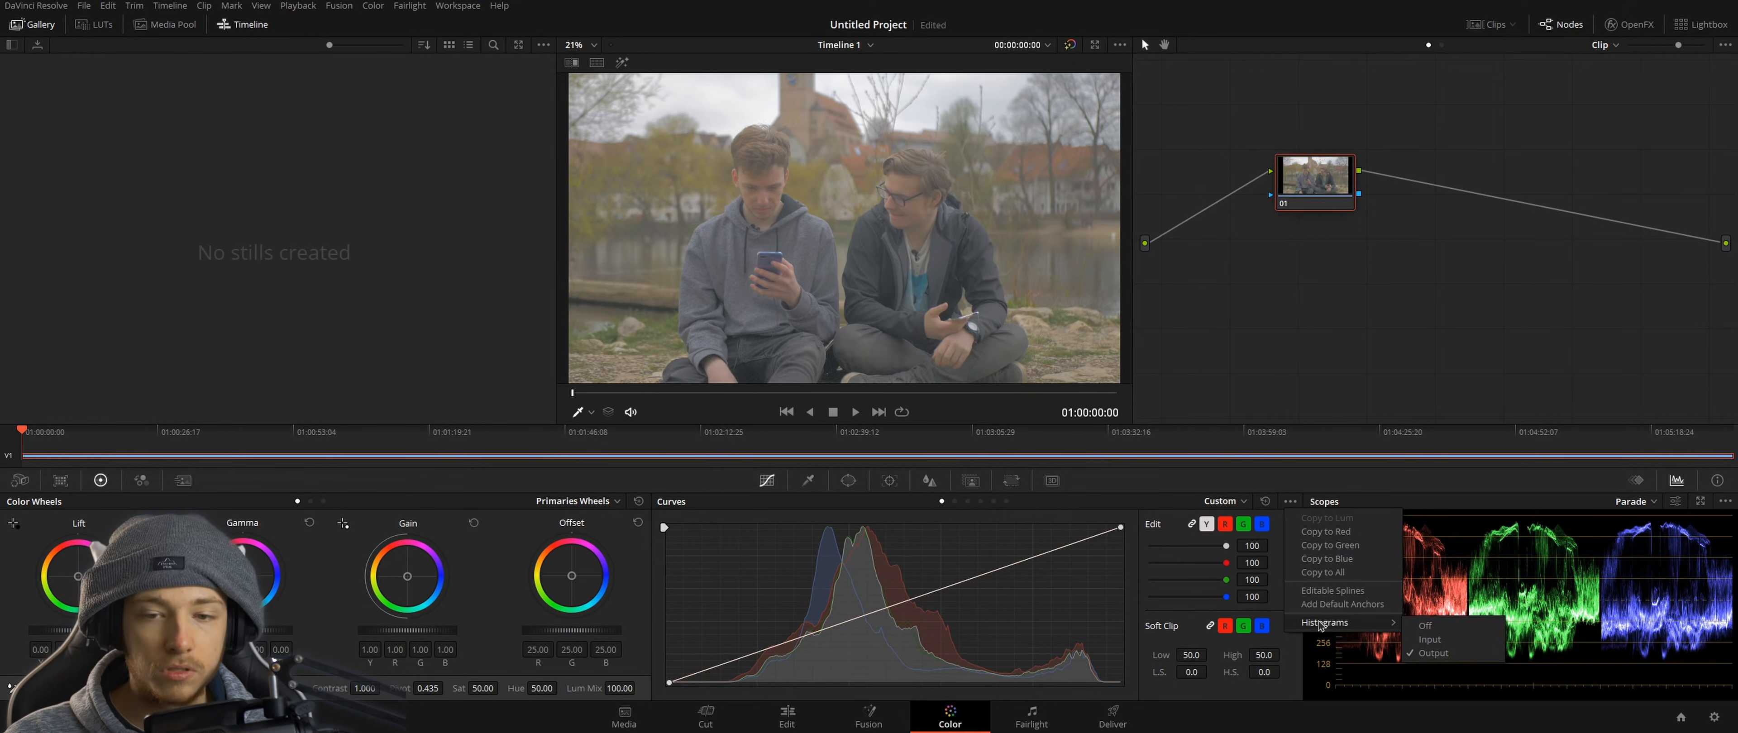
left_click(1431, 626)
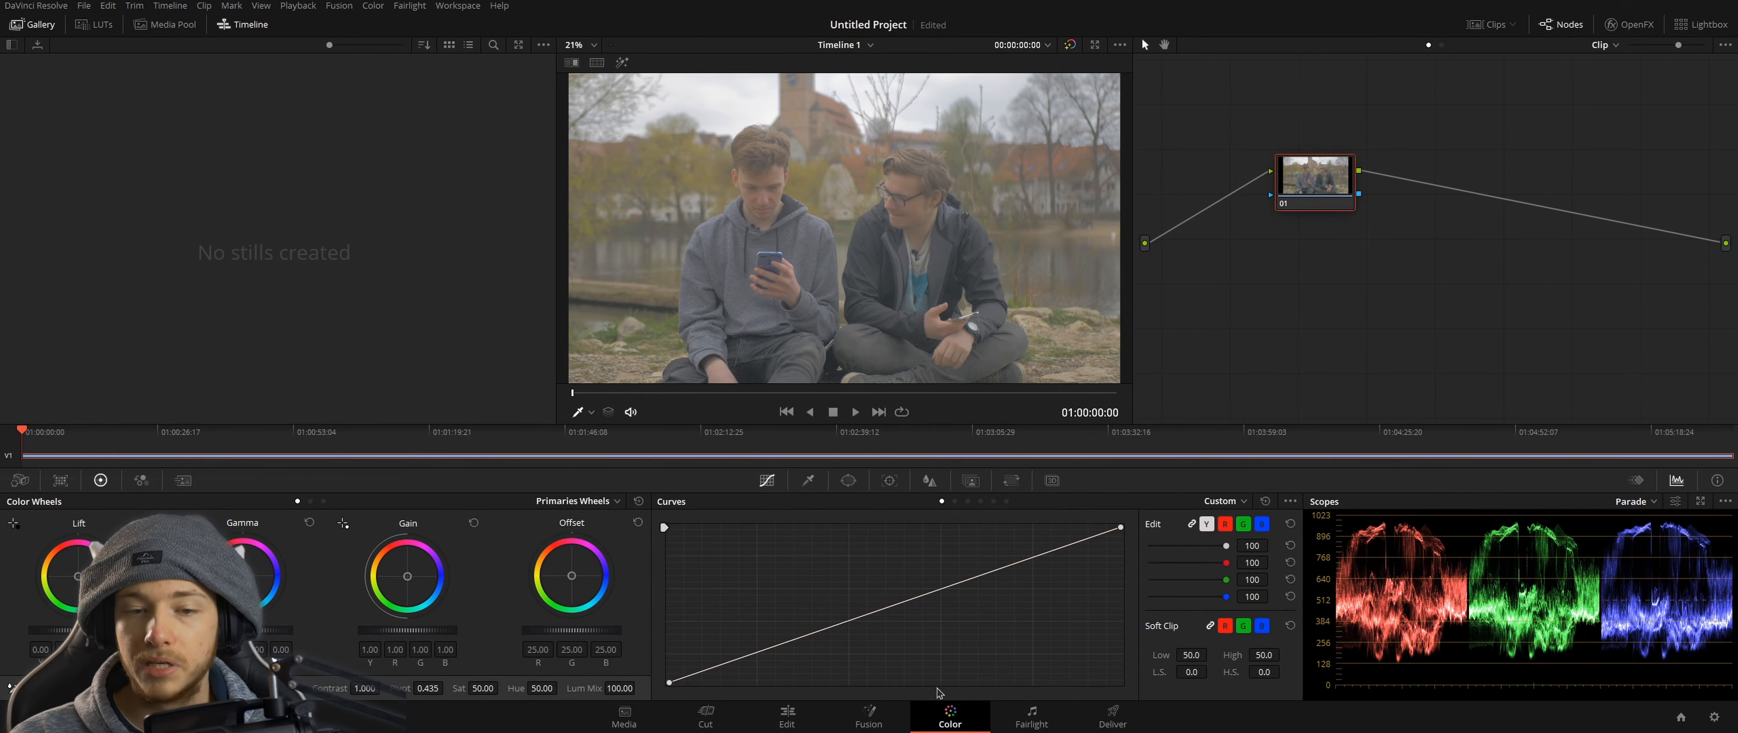
left_click(1290, 502)
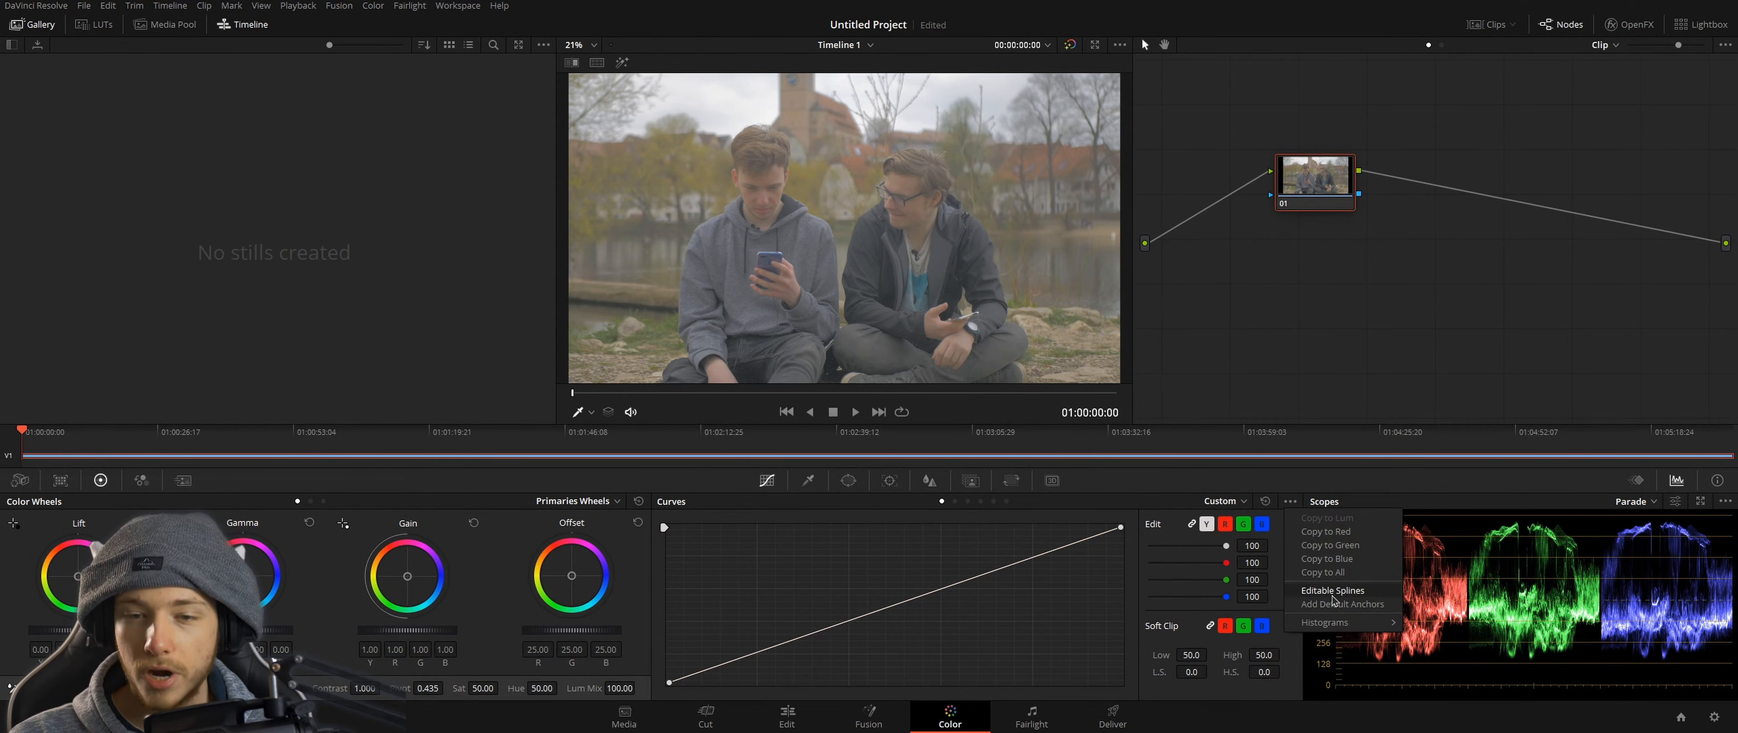
mouse_move(1325, 626)
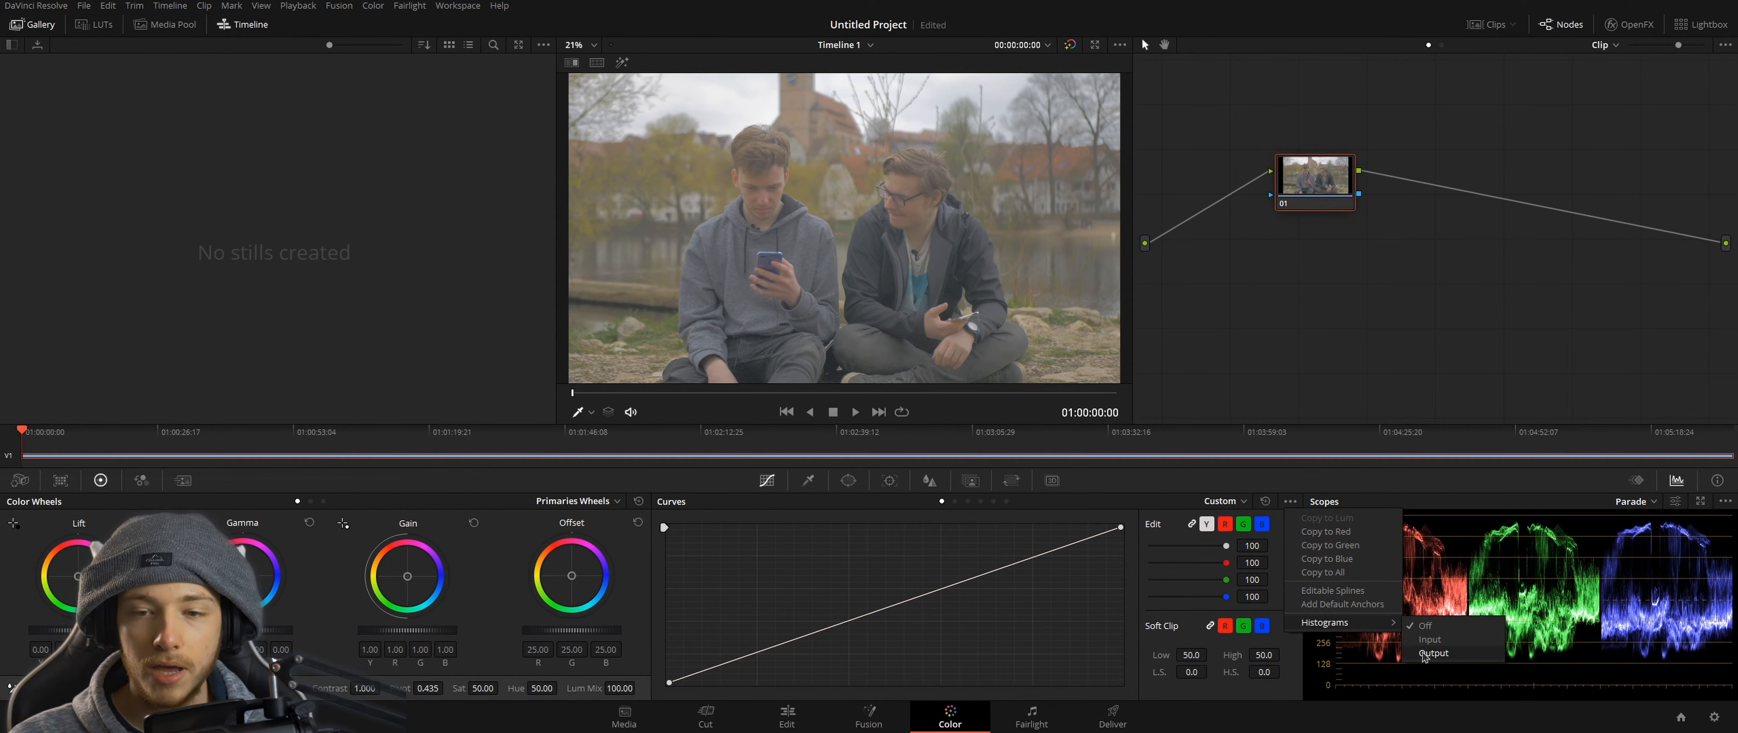
left_click(1429, 654)
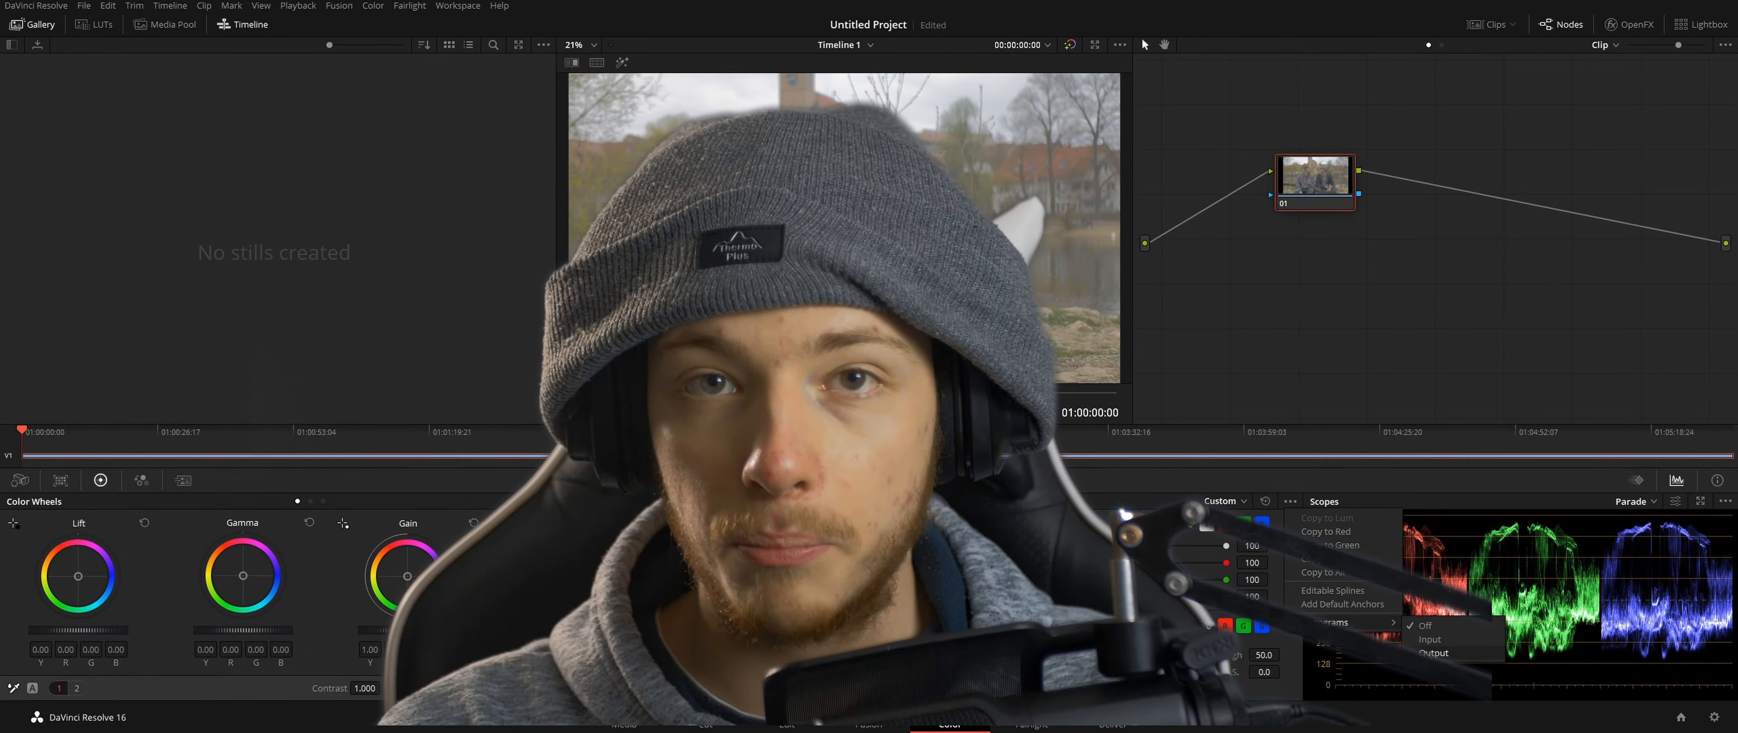
Step: Raise a midpoint on the linked curve with the histogram set to Output, pull it down and delete it
mouse_move(954, 581)
left_mouse_down()
mouse_move(955, 566)
mouse_move(956, 627)
mouse_move(935, 546)
mouse_move(931, 568)
left_mouse_up()
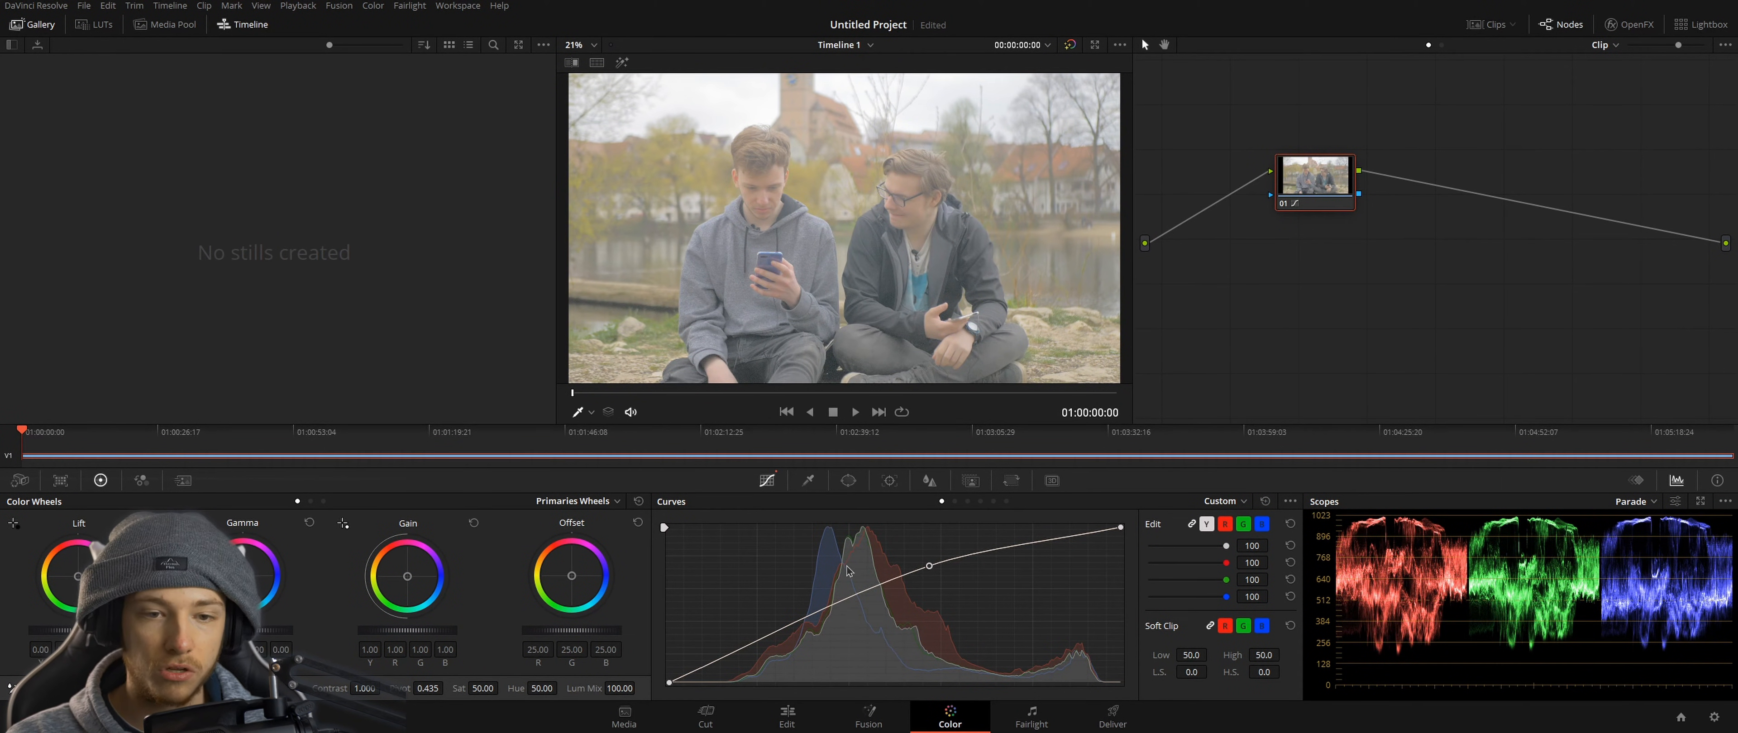
left_click(1290, 501)
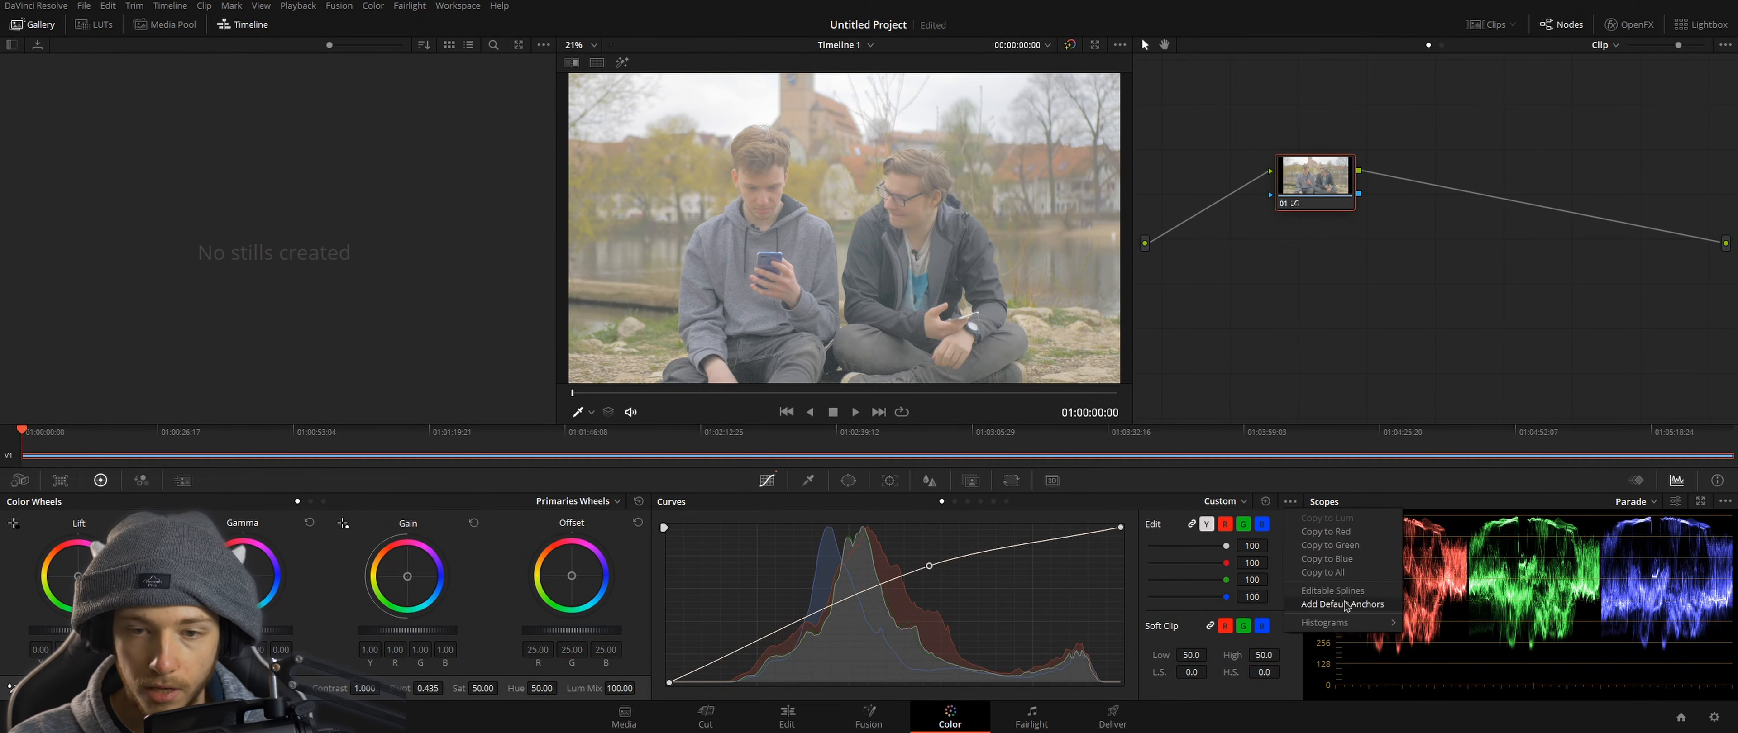
left_click(1424, 656)
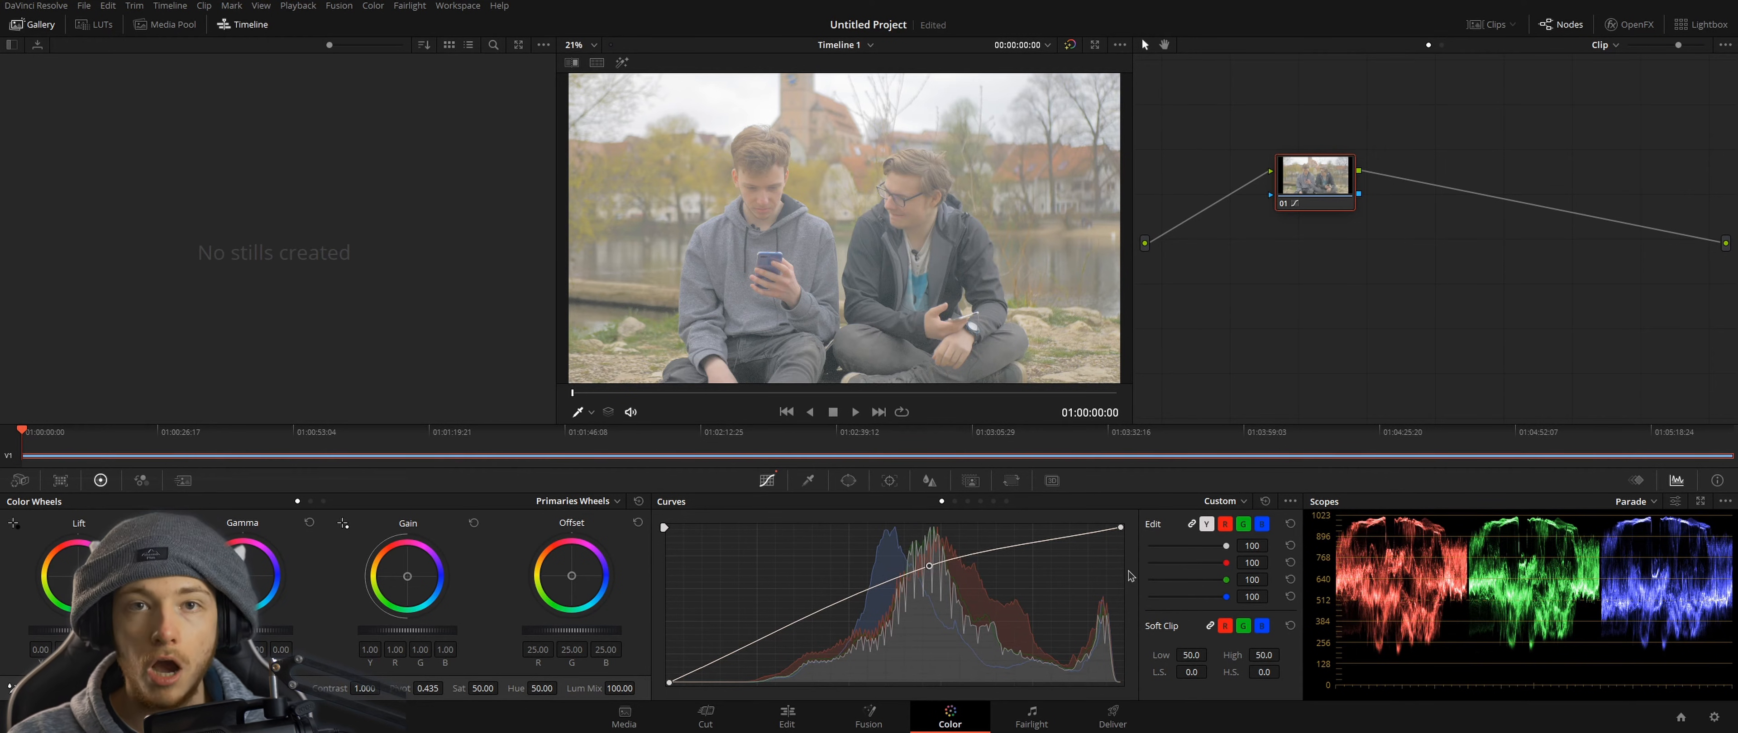
left_click_drag(932, 567, 884, 609)
right_click(883, 610)
Step: Try to move the linked curve's black and white end points outward beyond the graph
mouse_move(669, 683)
left_mouse_down()
mouse_move(685, 613)
mouse_move(737, 645)
mouse_move(650, 689)
left_mouse_up()
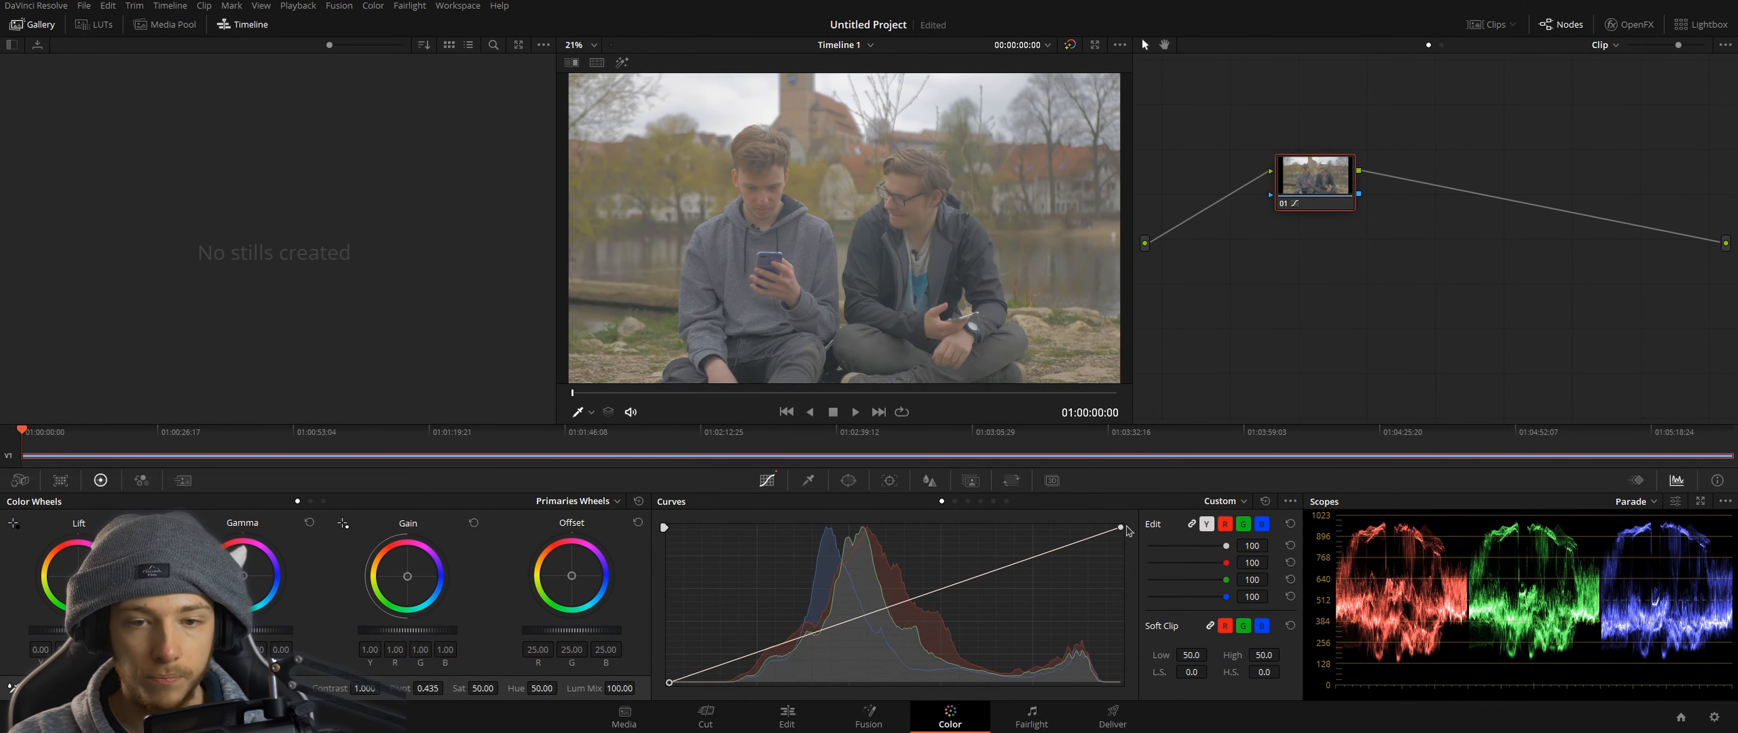
left_click_drag(1125, 528, 1137, 479)
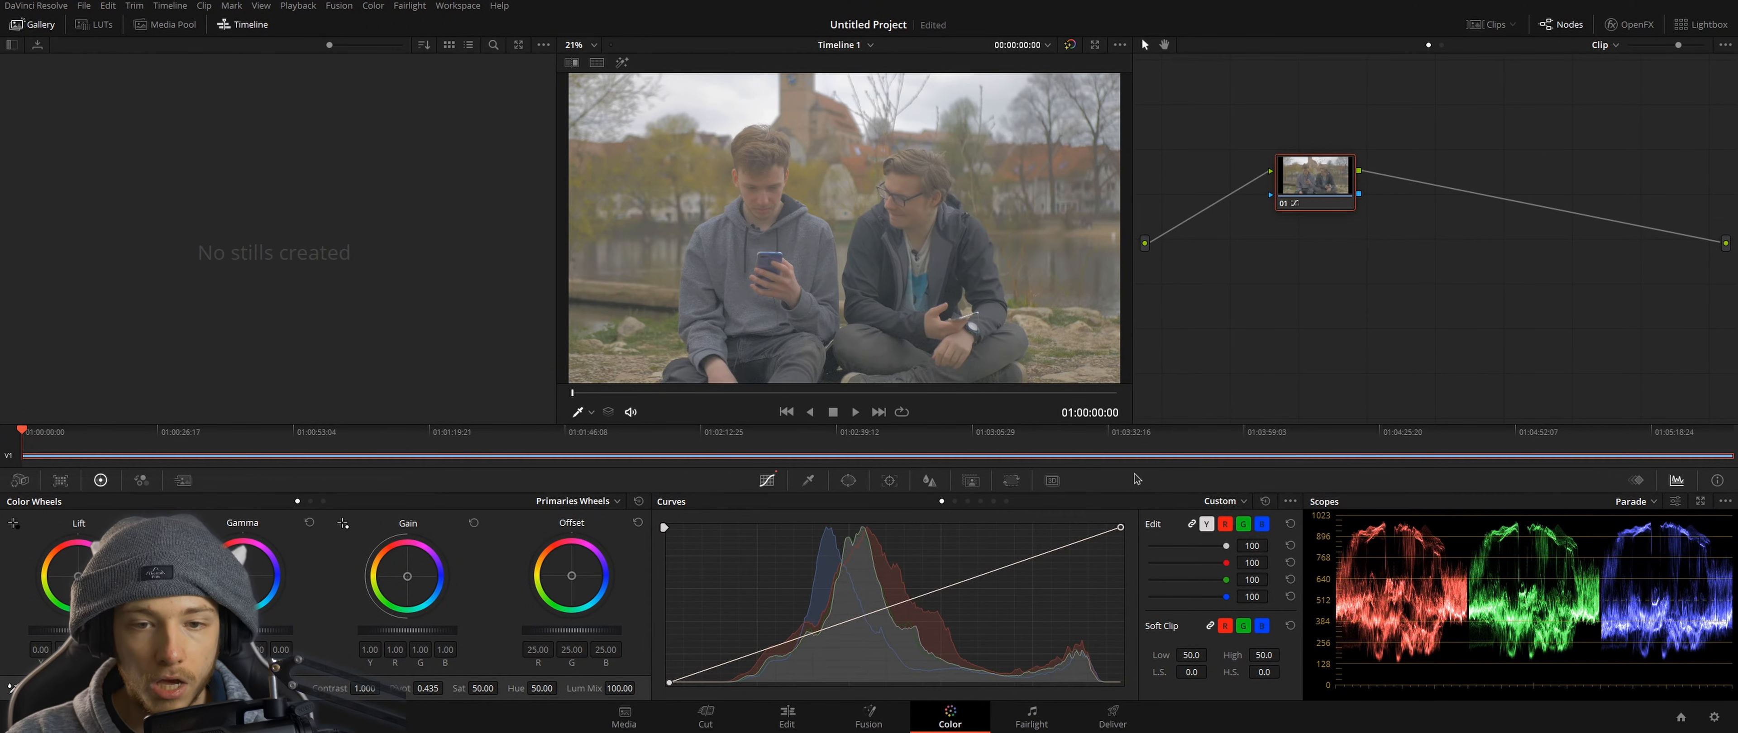
mouse_move(1122, 527)
left_mouse_down()
mouse_move(1123, 551)
mouse_move(1132, 521)
left_mouse_up()
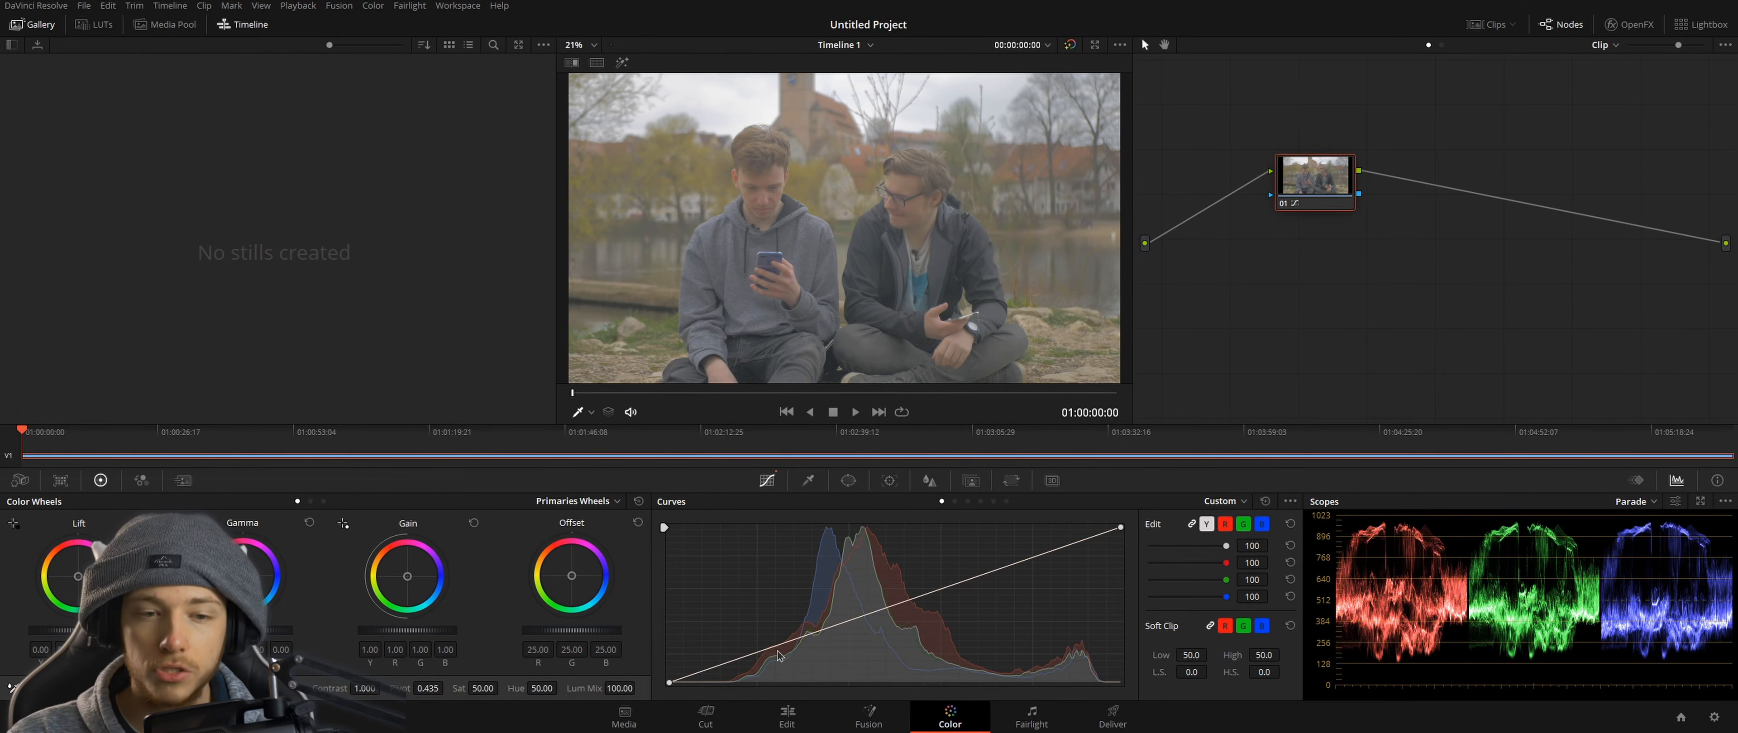
Step: Try a raised shadow point and an S-shaped contrast curve on the linked channels, and reset the curves
left_click_drag(783, 650, 787, 621)
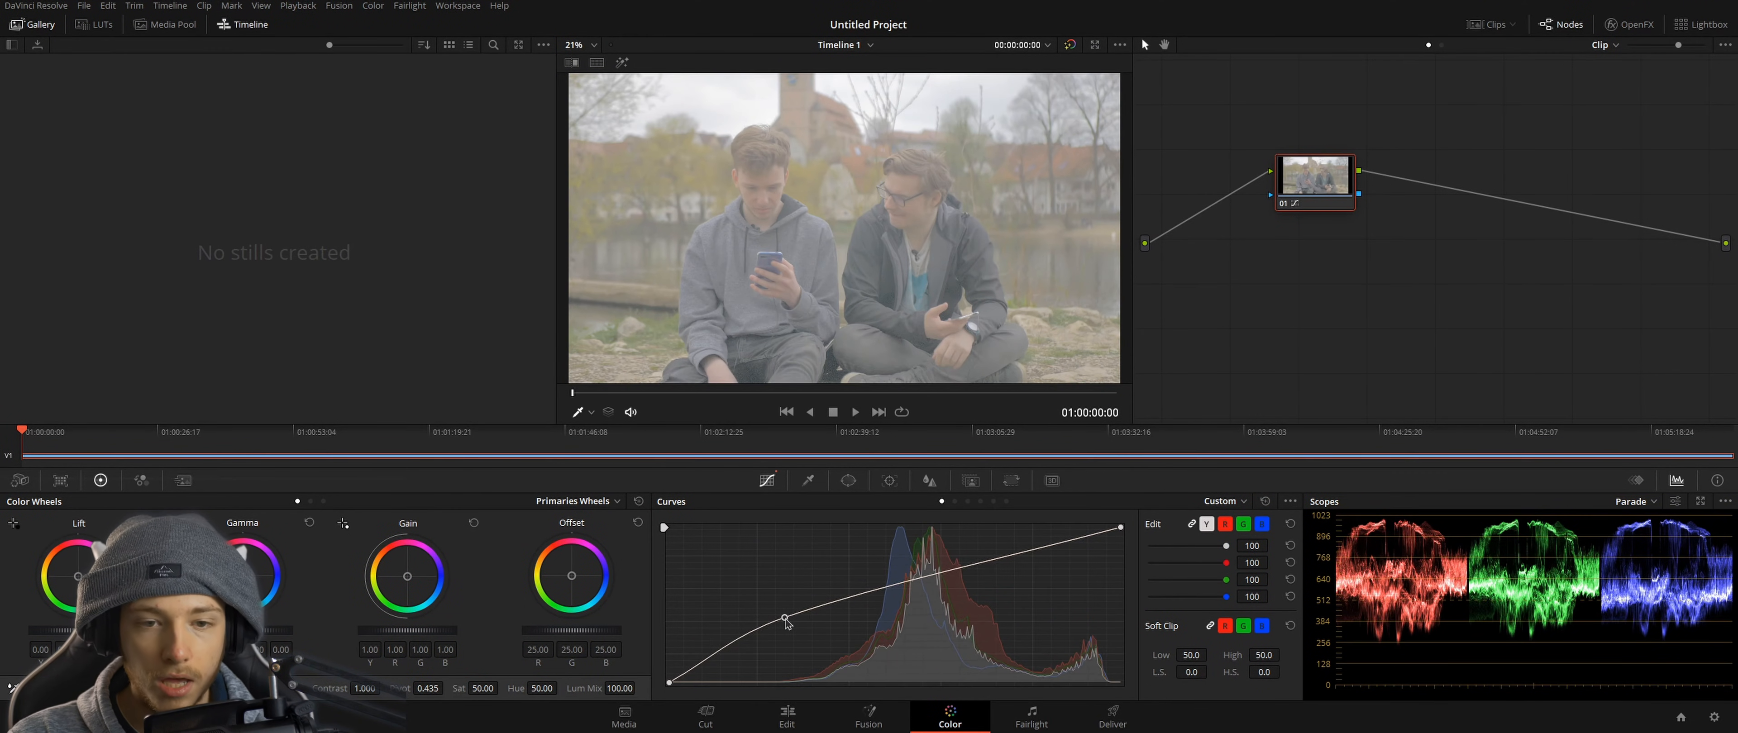
key("ctrl+z")
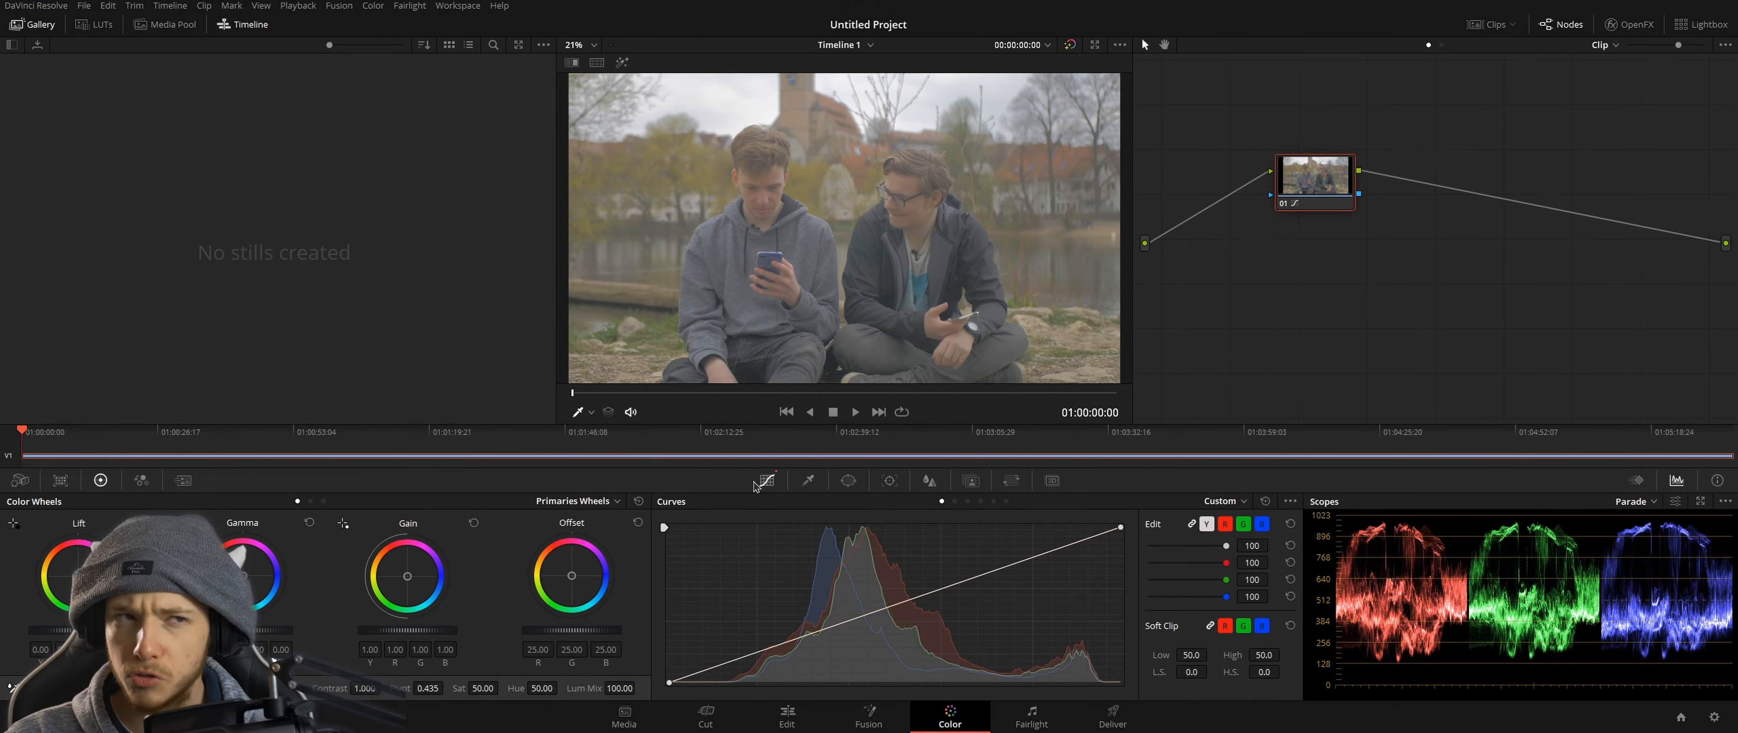
left_click_drag(794, 641, 808, 654)
left_click_drag(998, 581, 985, 557)
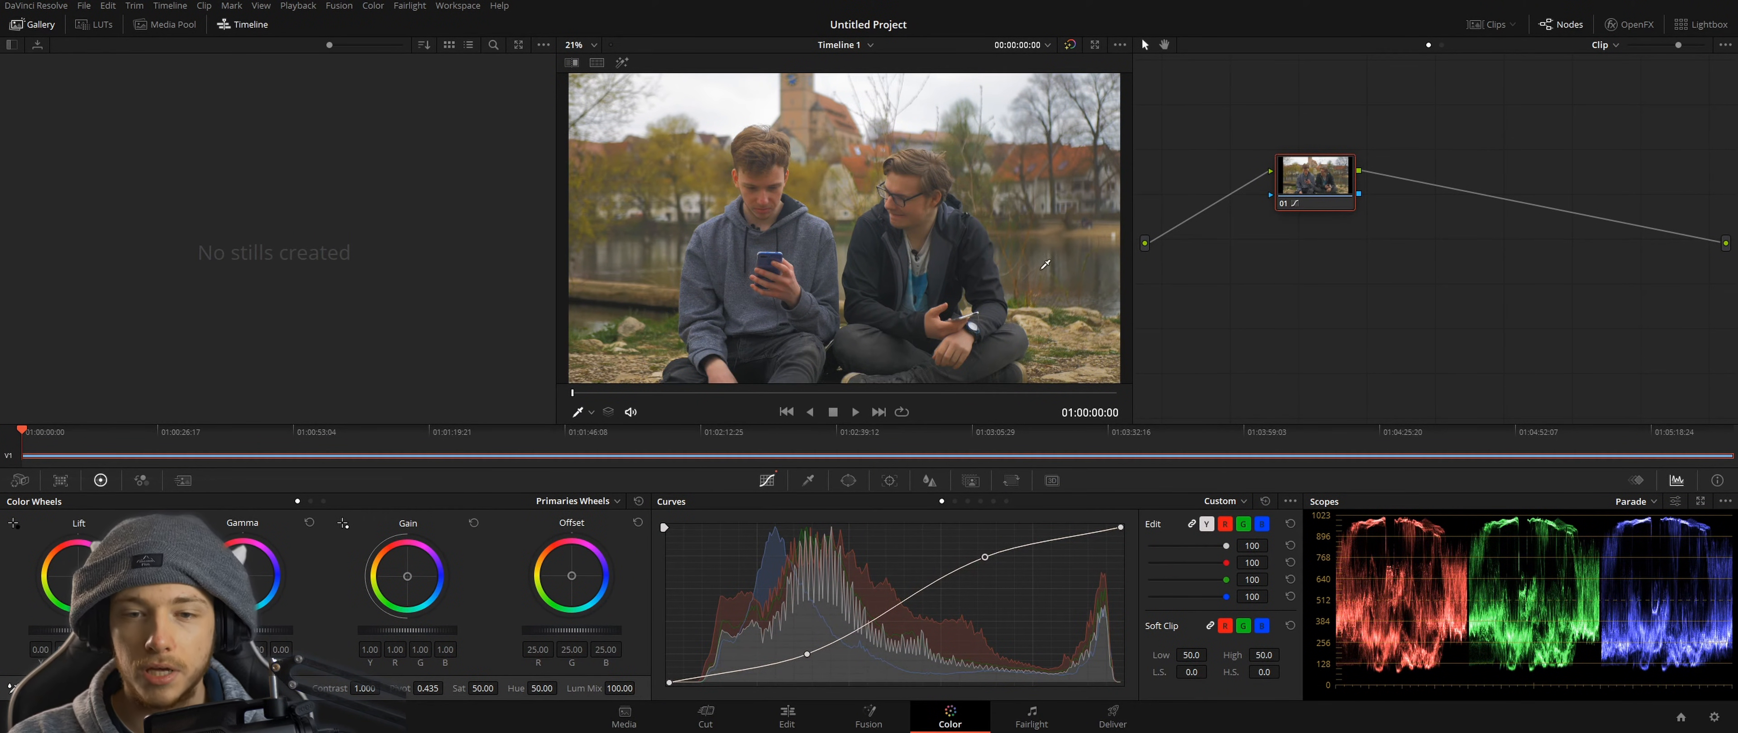
left_click(1266, 503)
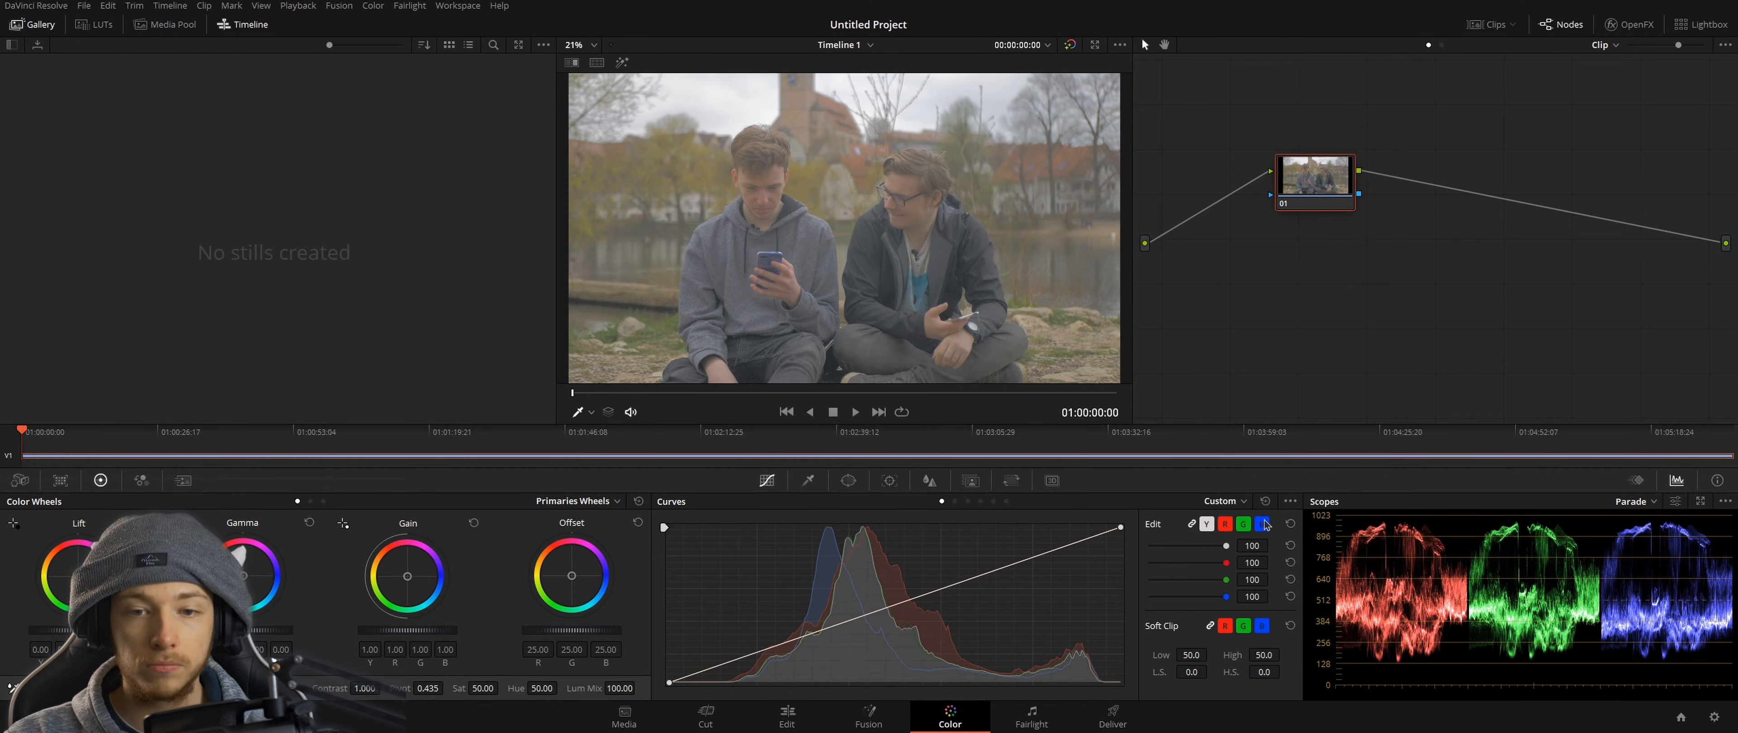
Step: Try raising the middle of the red, green and blue curves one channel at a time, removing each change
left_click(1225, 525)
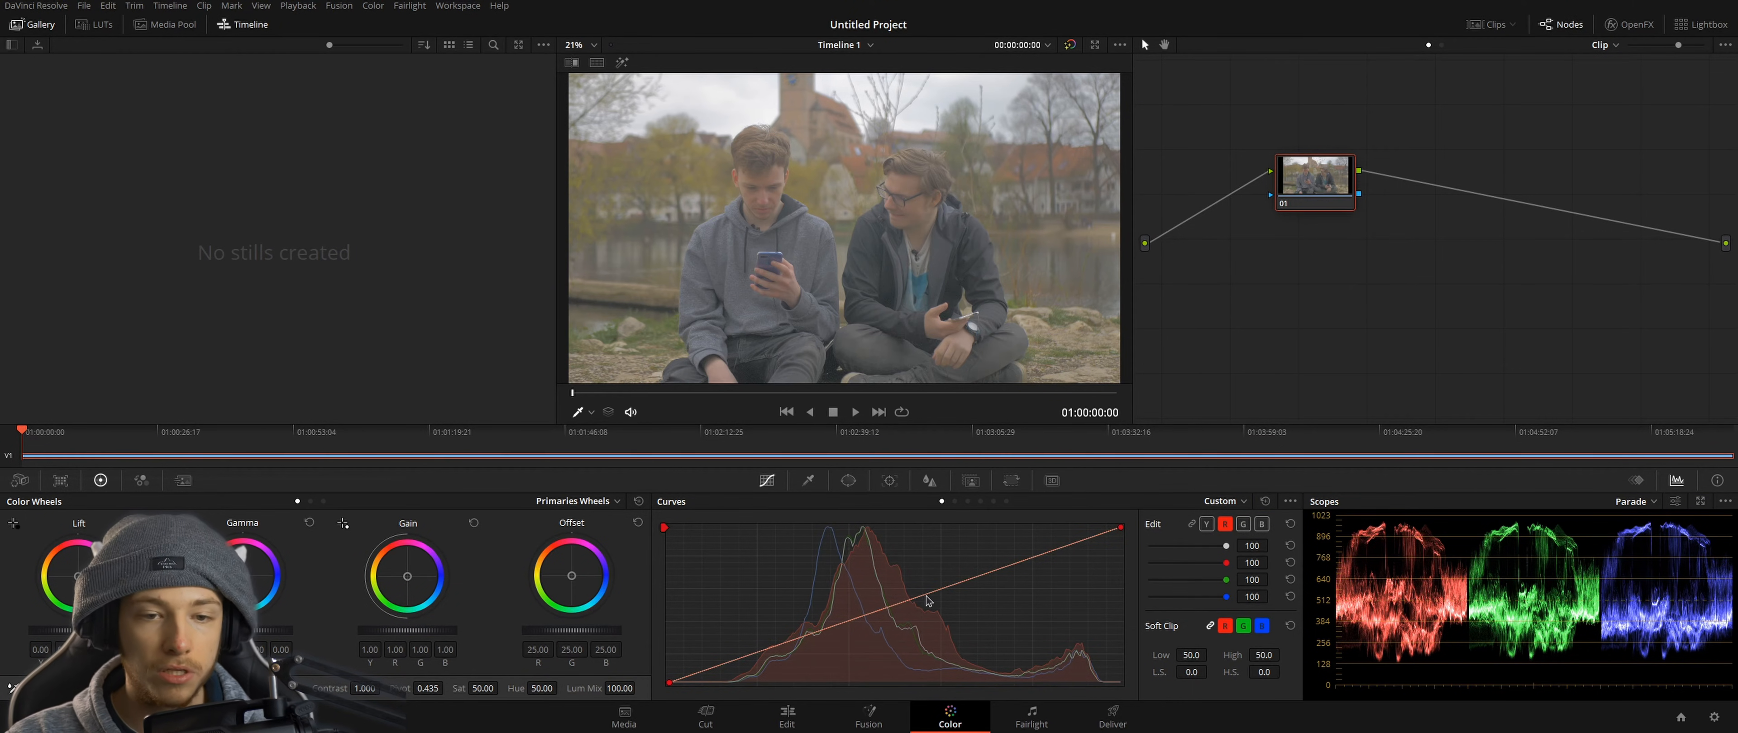
mouse_move(923, 594)
left_mouse_down()
mouse_move(907, 555)
mouse_move(917, 575)
left_mouse_up()
right_click(916, 575)
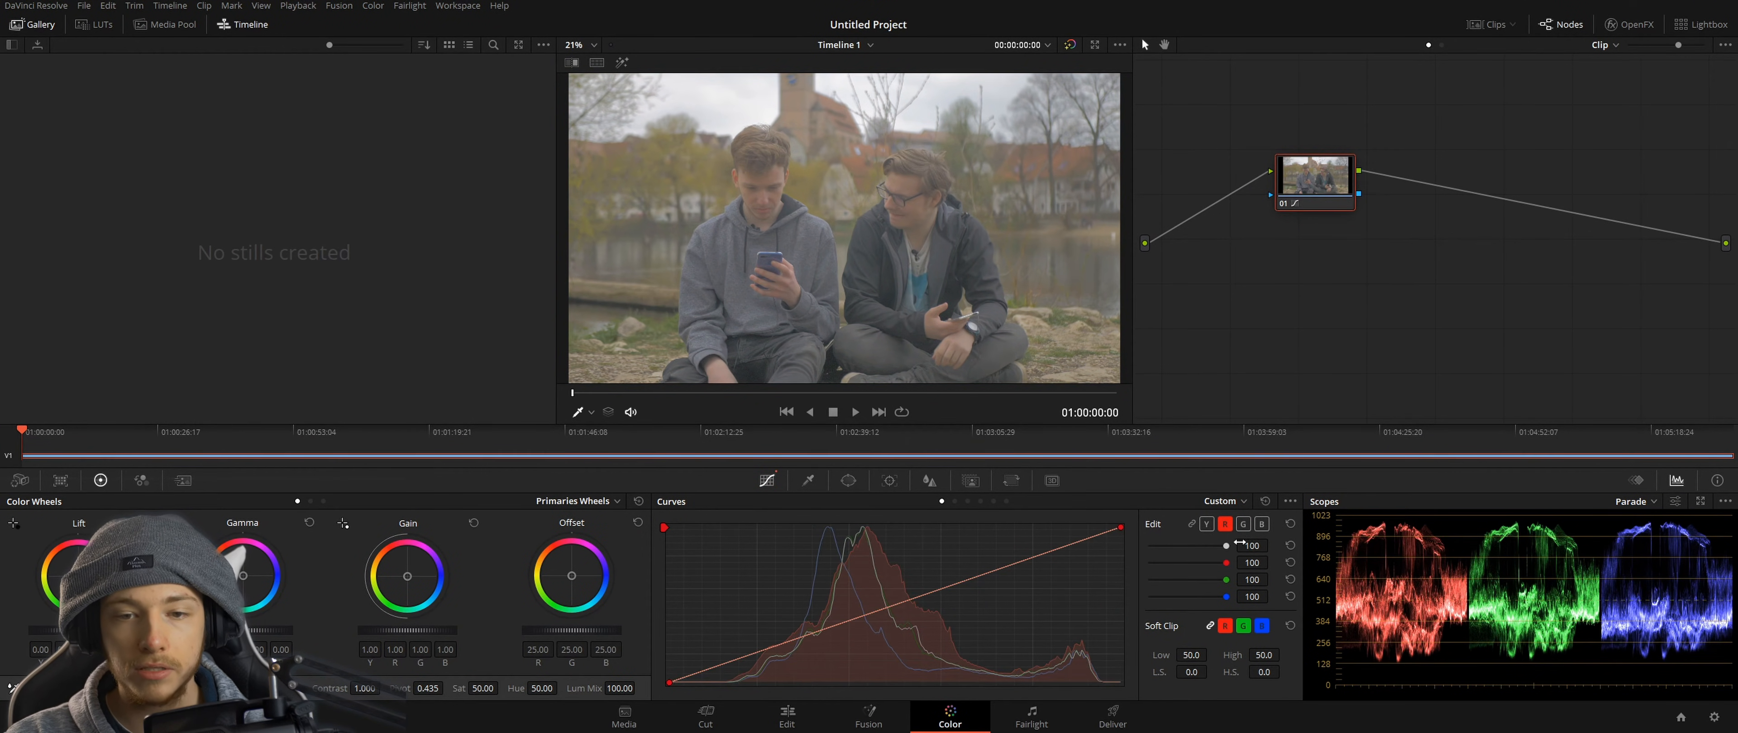
left_click(1243, 525)
left_click_drag(911, 601, 902, 576)
left_click(1262, 526)
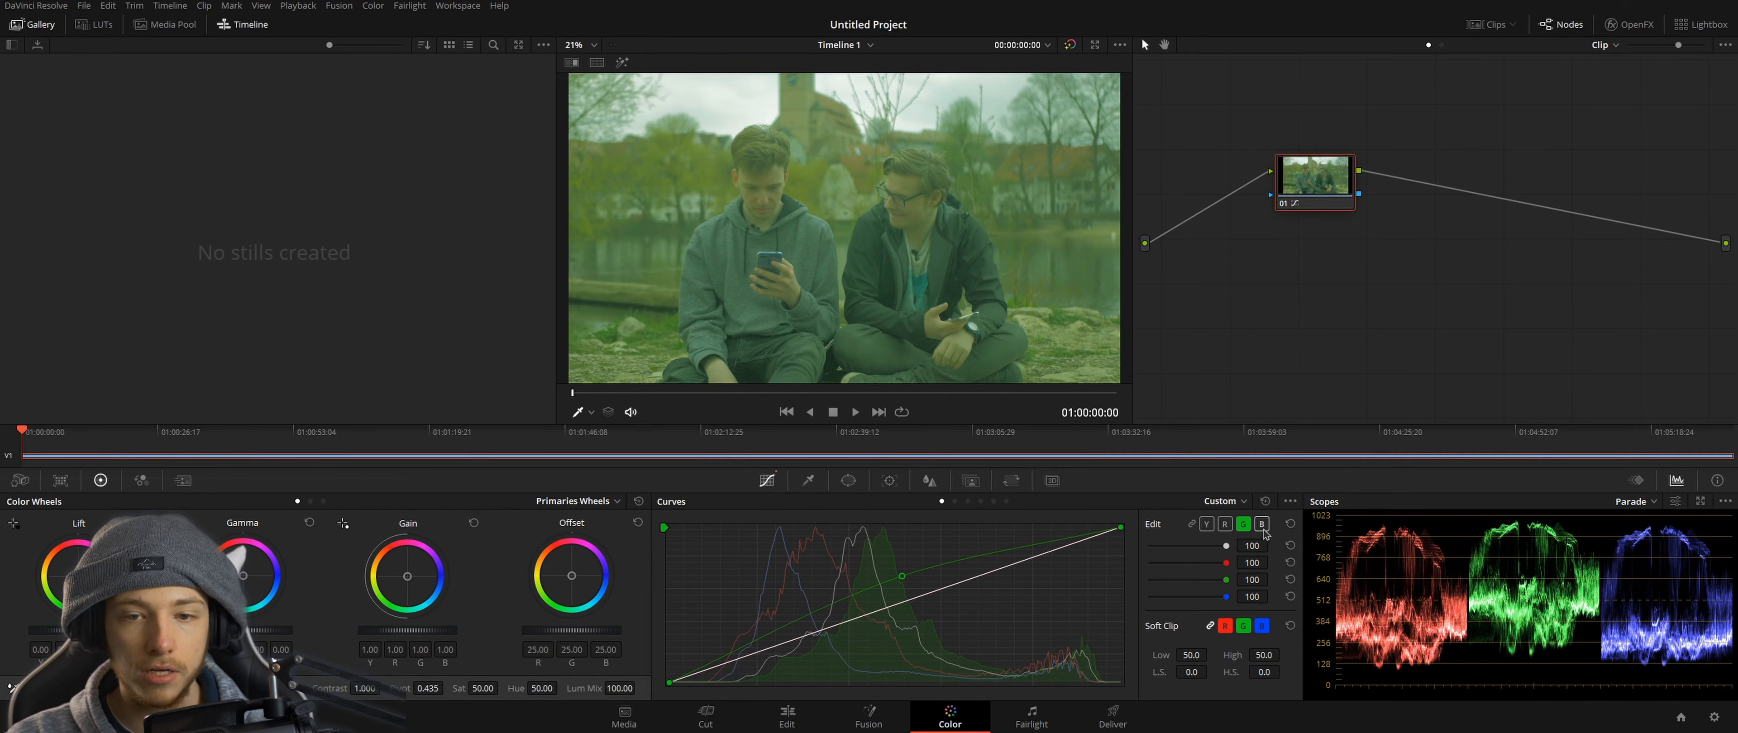
left_click_drag(930, 620, 887, 558)
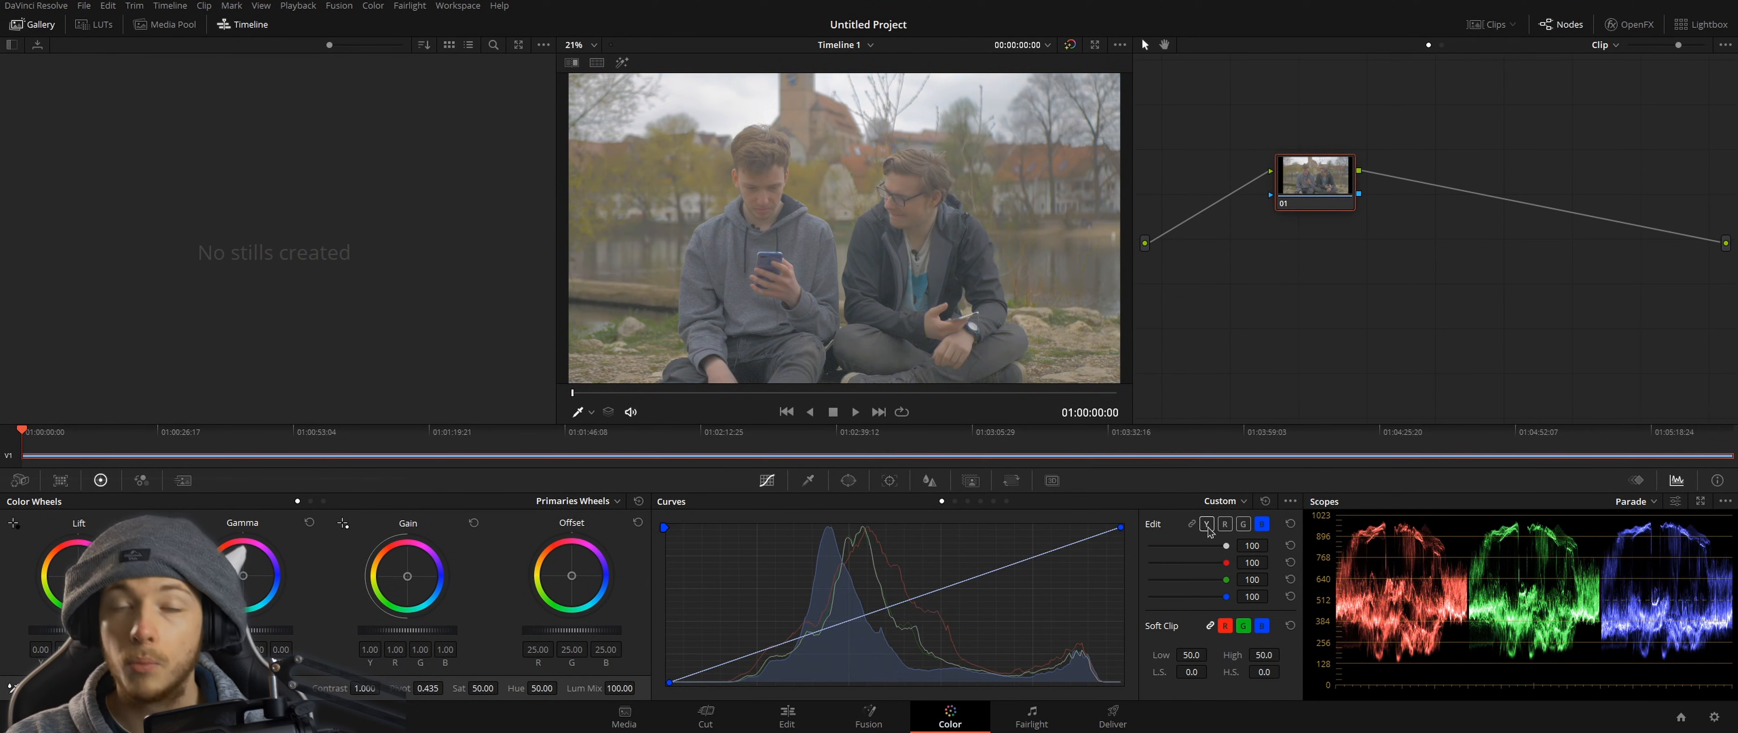
Step: Shape the luminance curve alone into an S by lowering the shadows and raising the highlights
left_click(1207, 525)
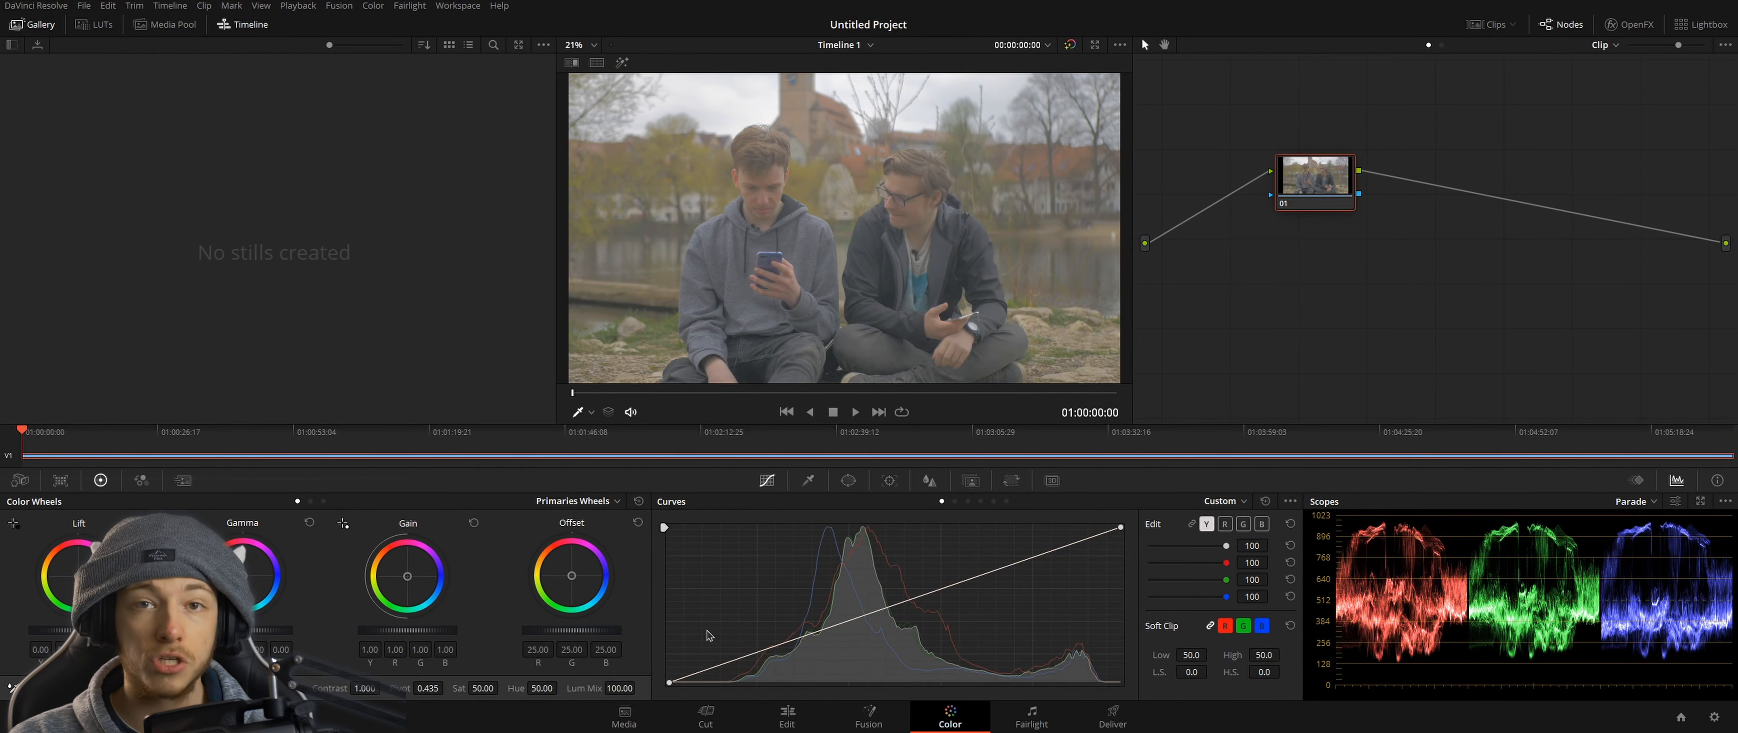
left_click_drag(807, 638, 815, 657)
left_click(992, 573)
left_click_drag(993, 574, 989, 562)
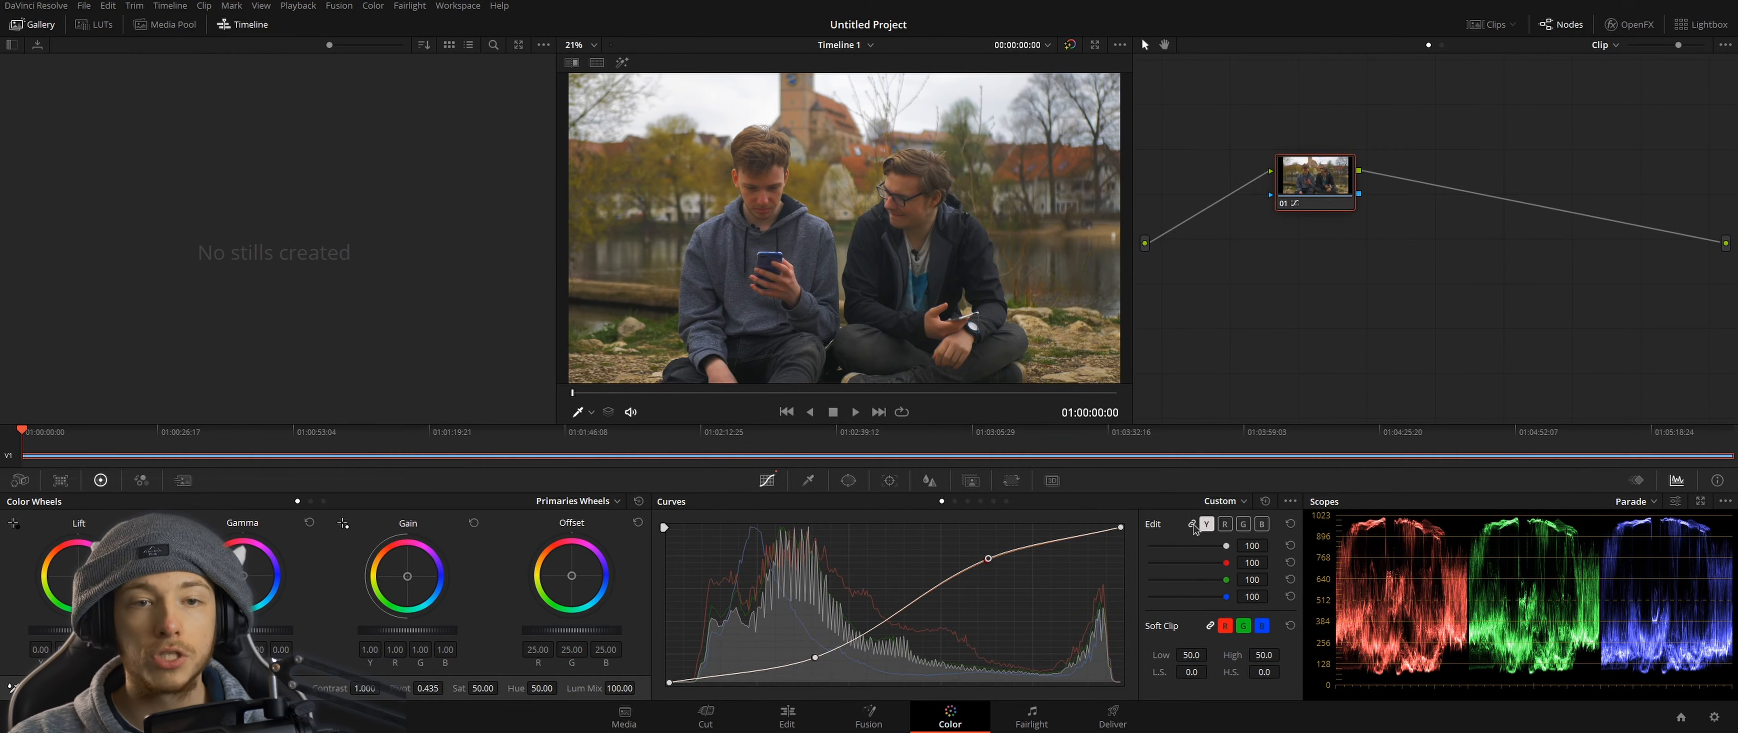
Step: Link the curve channels again, undo the last curve changes and reset all curves
left_click(1194, 526)
key("ctrl+z")
key("ctrl+z")
key("ctrl+z")
key("ctrl+z")
key("ctrl+z")
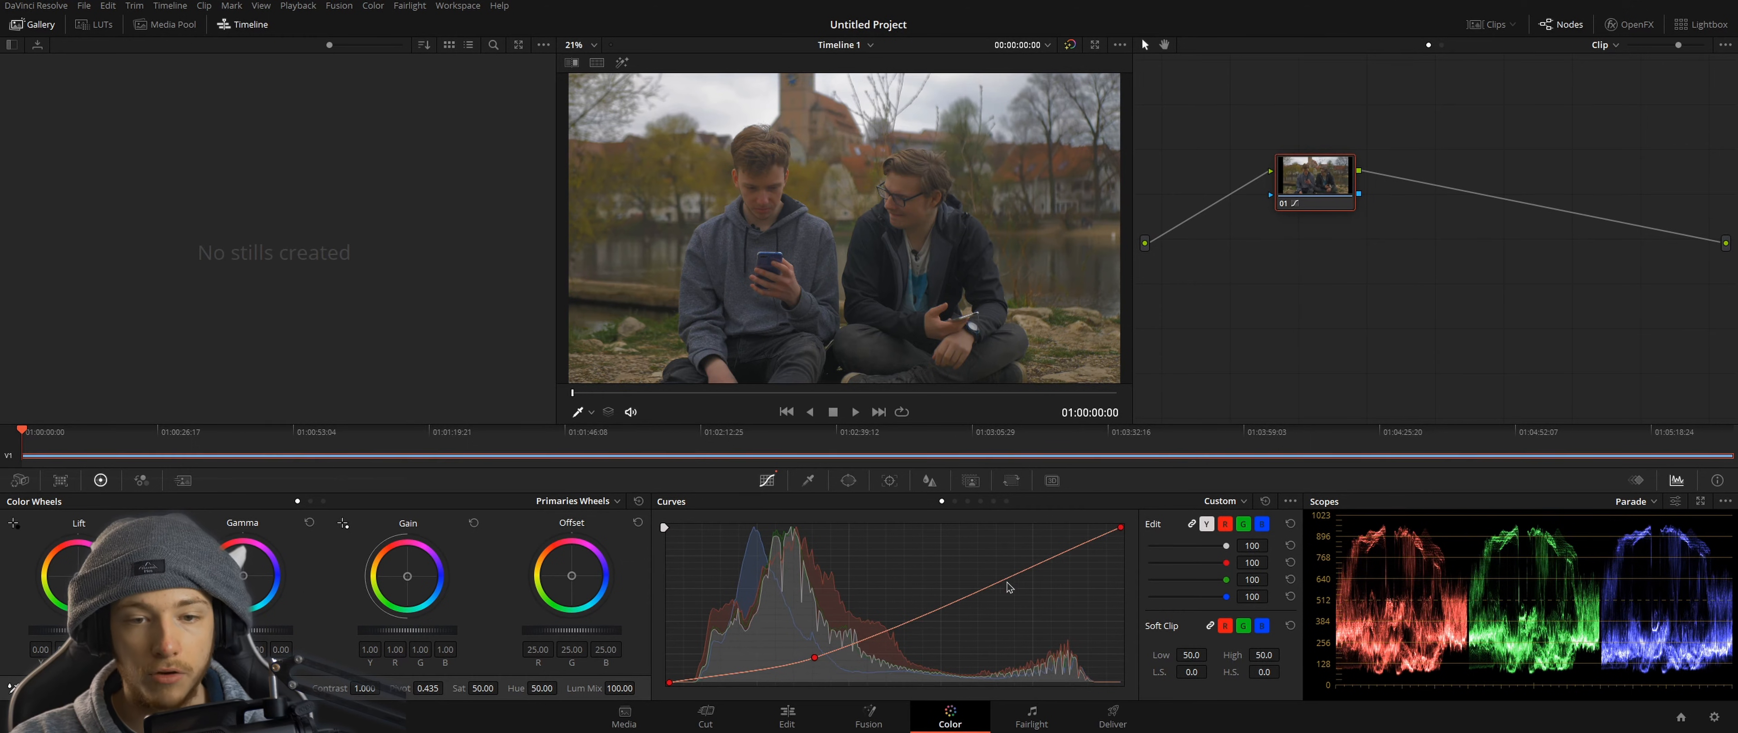
left_click(1265, 502)
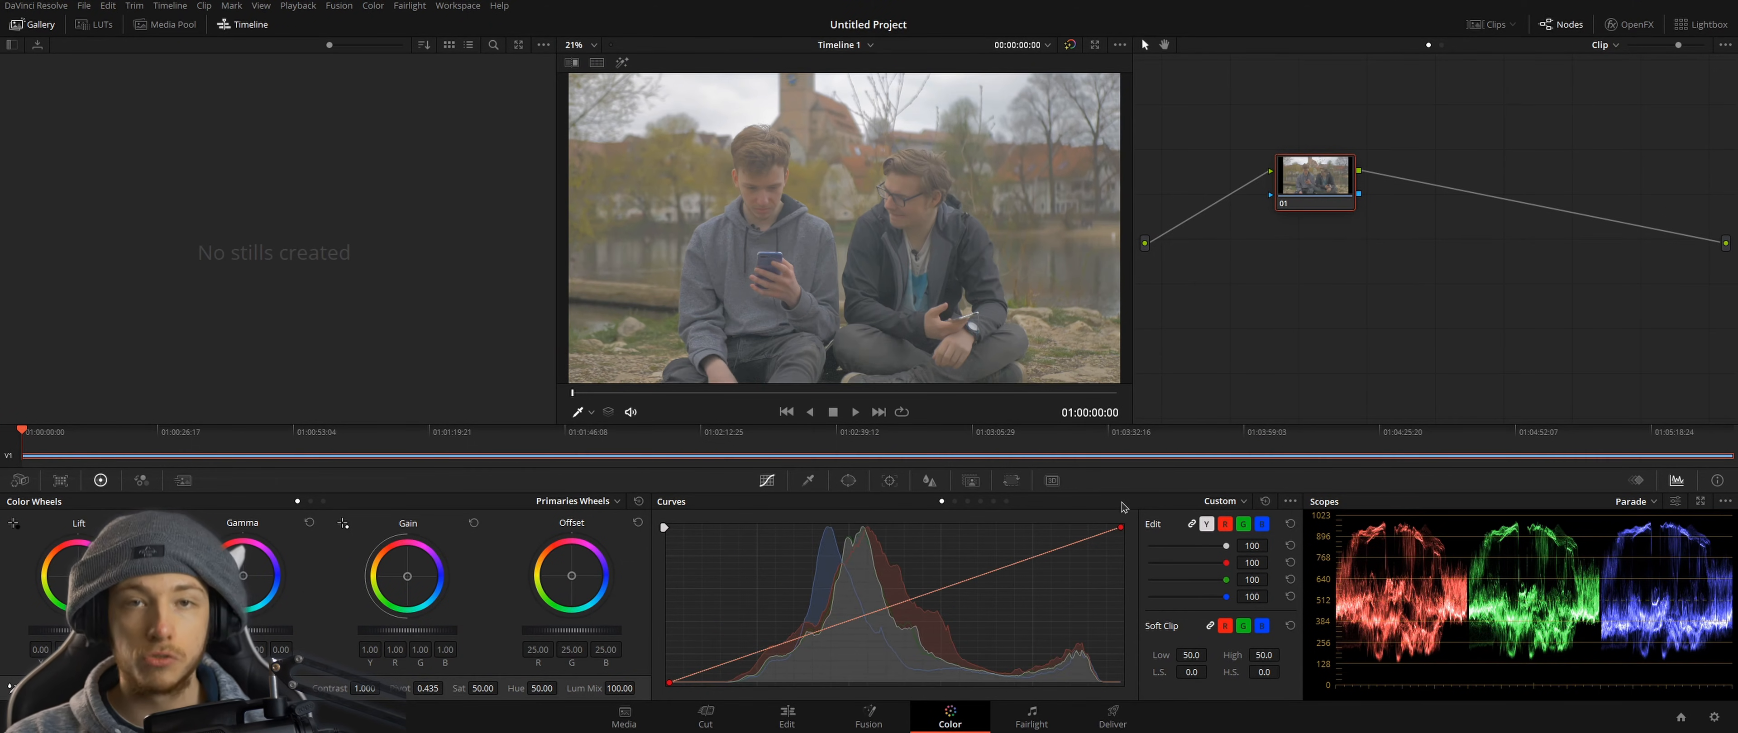
Step: Isolate the luminance curve, lower its shadow area and undo that adjustment
left_click(1207, 527)
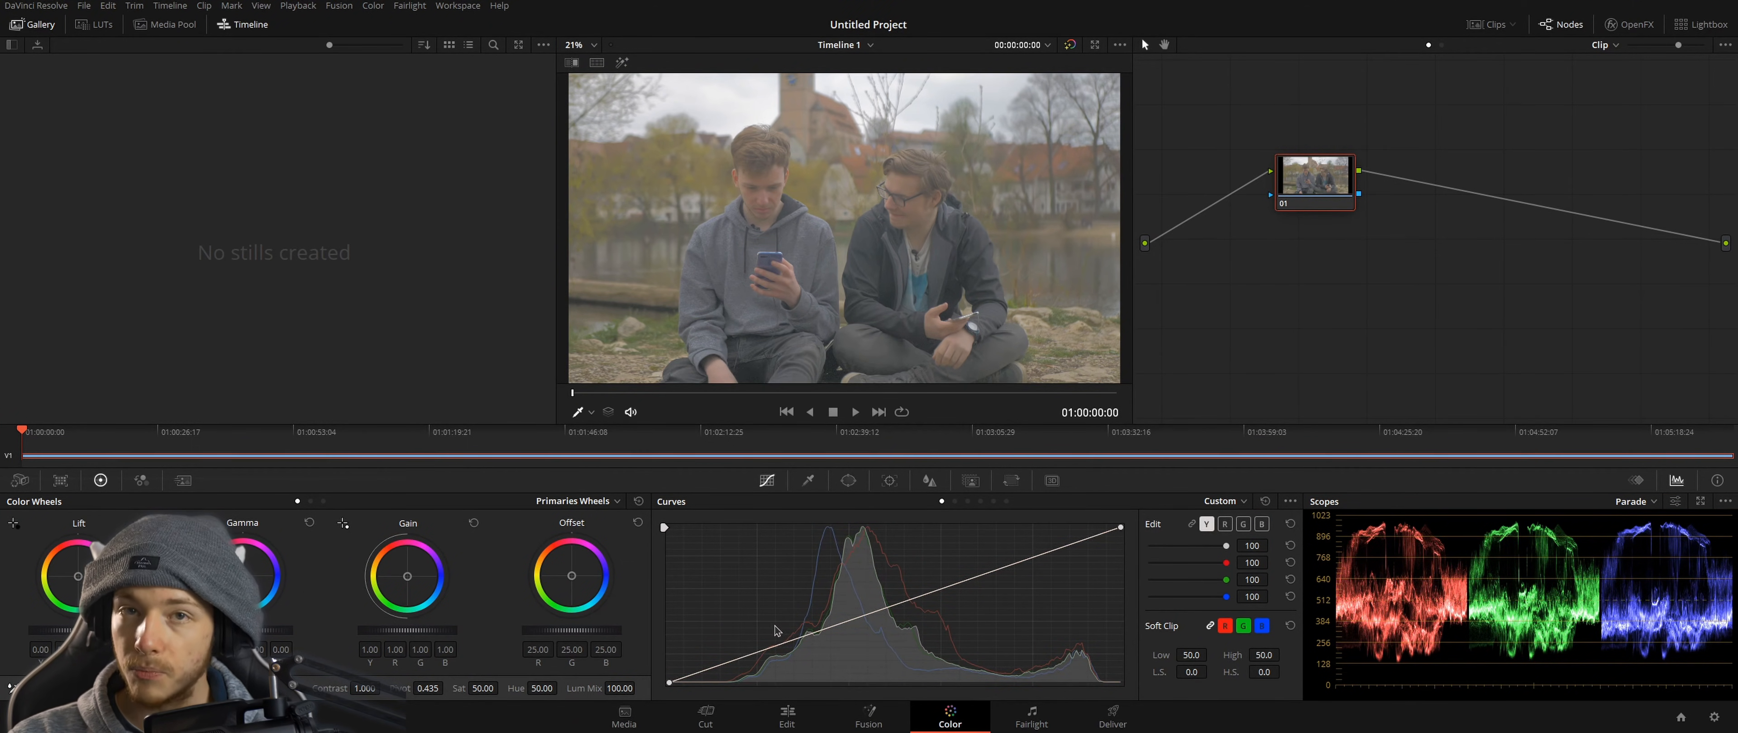
left_click_drag(793, 645, 788, 662)
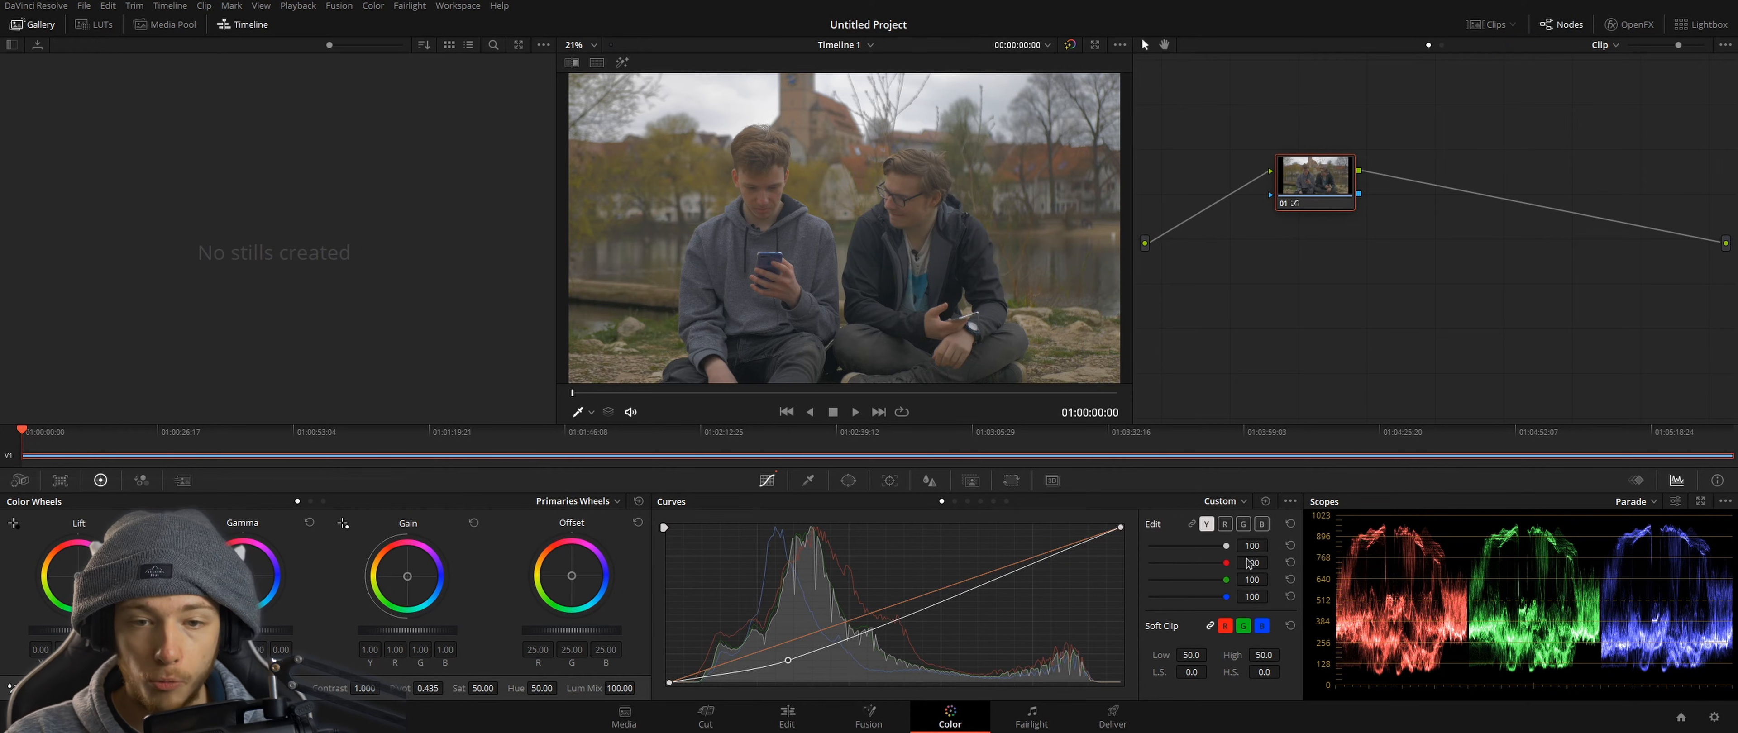
key("ctrl+z")
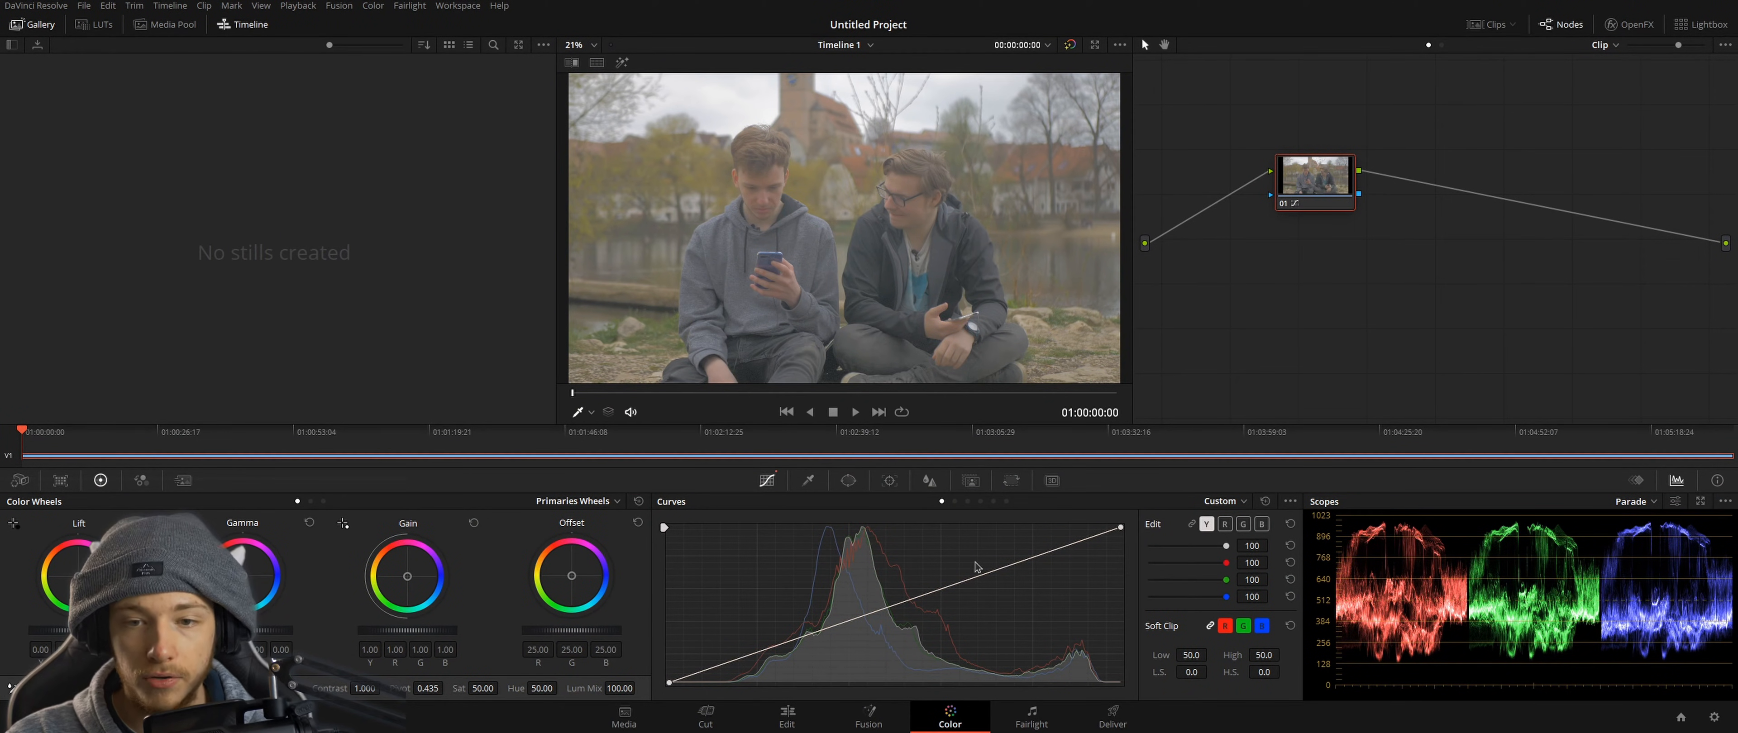
Step: Scrub through the clip and park the playhead at 01:02:55:14
left_click_drag(26, 436, 450, 446)
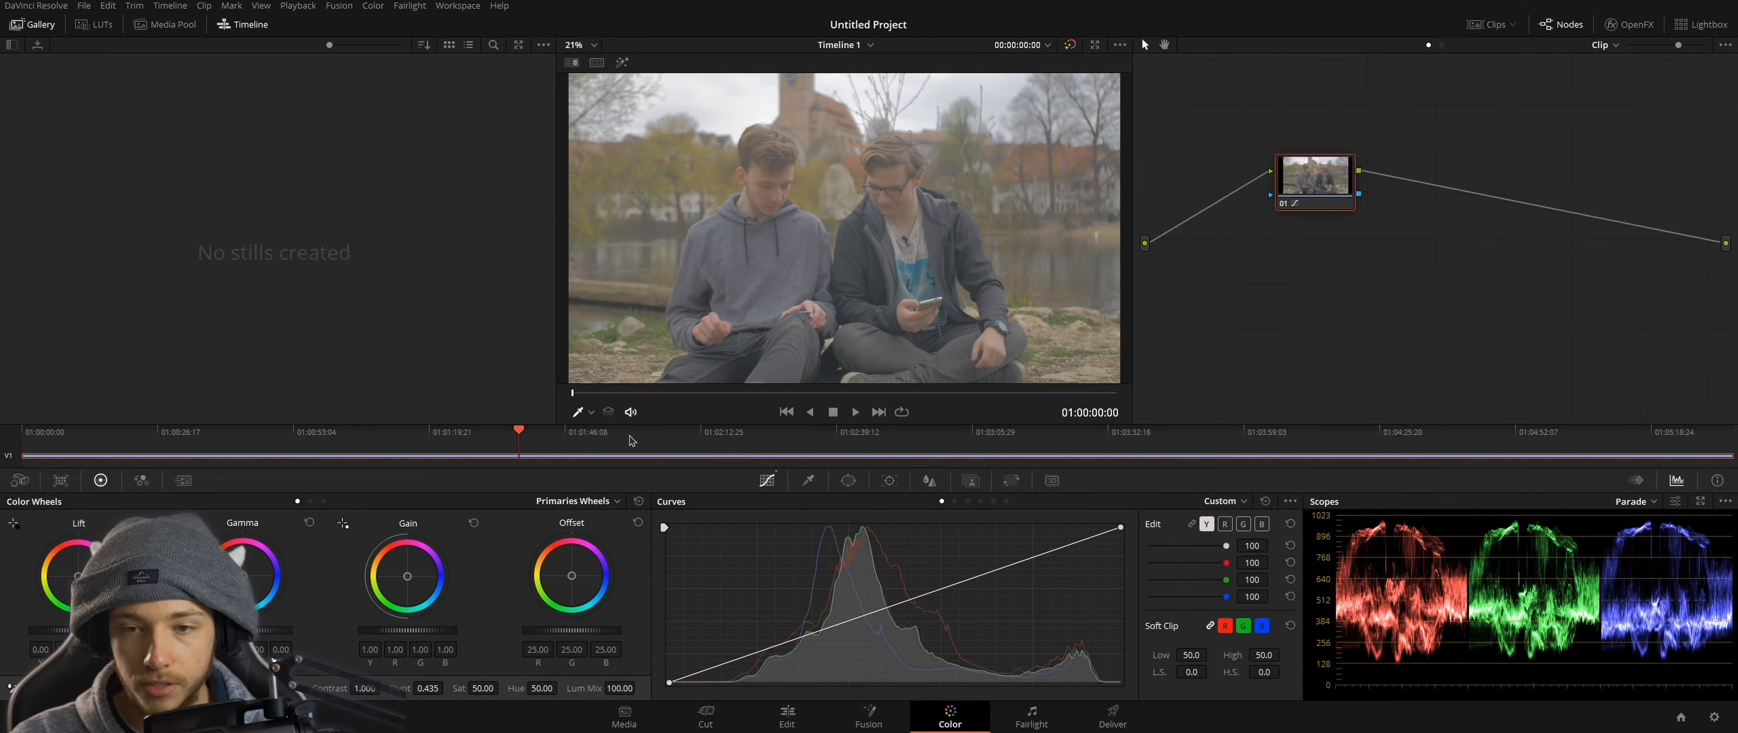
left_click(652, 435)
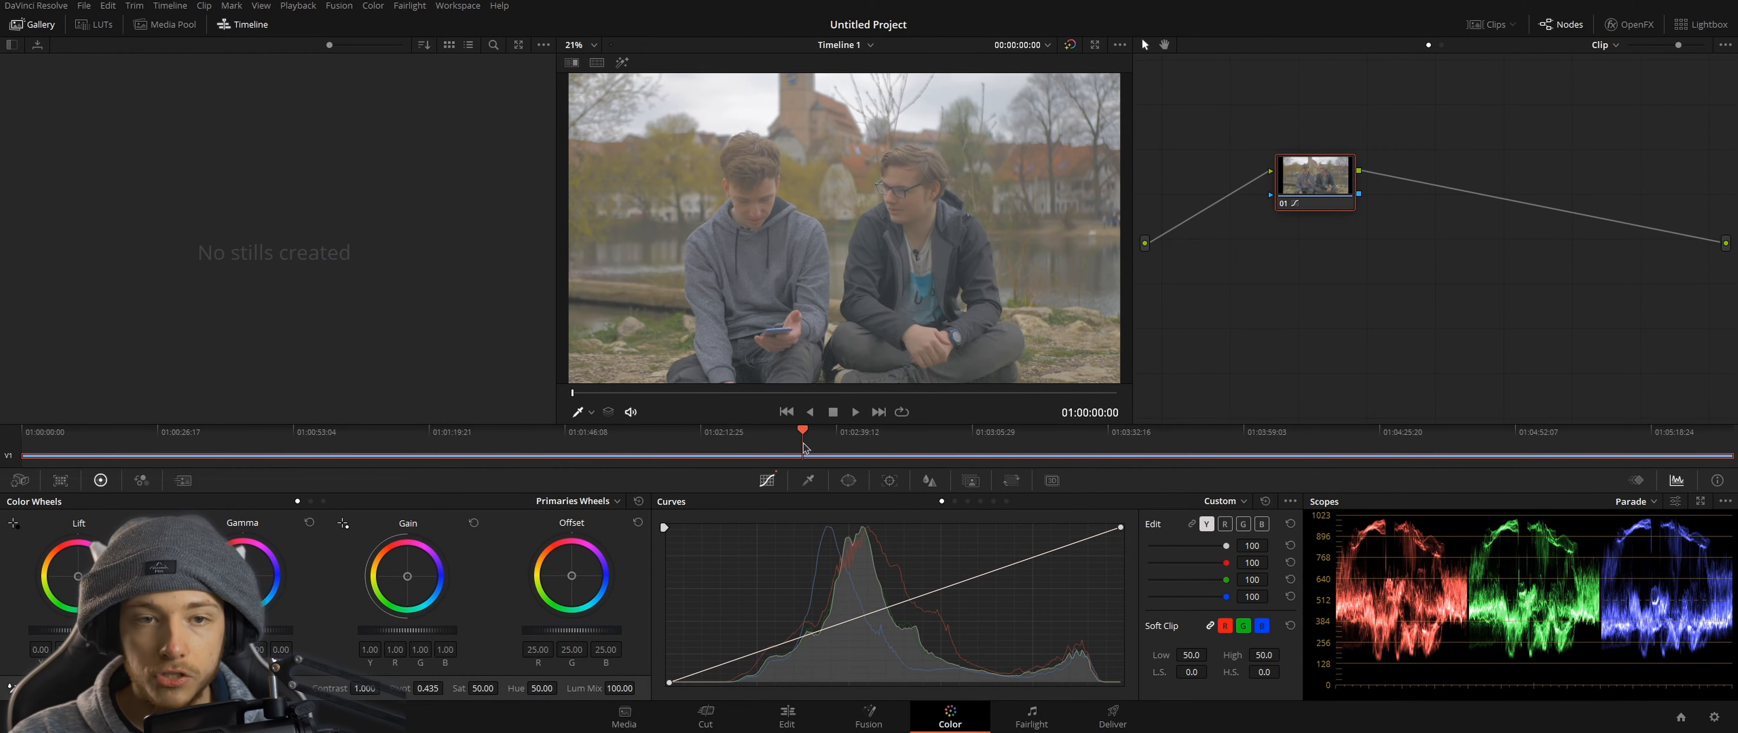
left_click(920, 440)
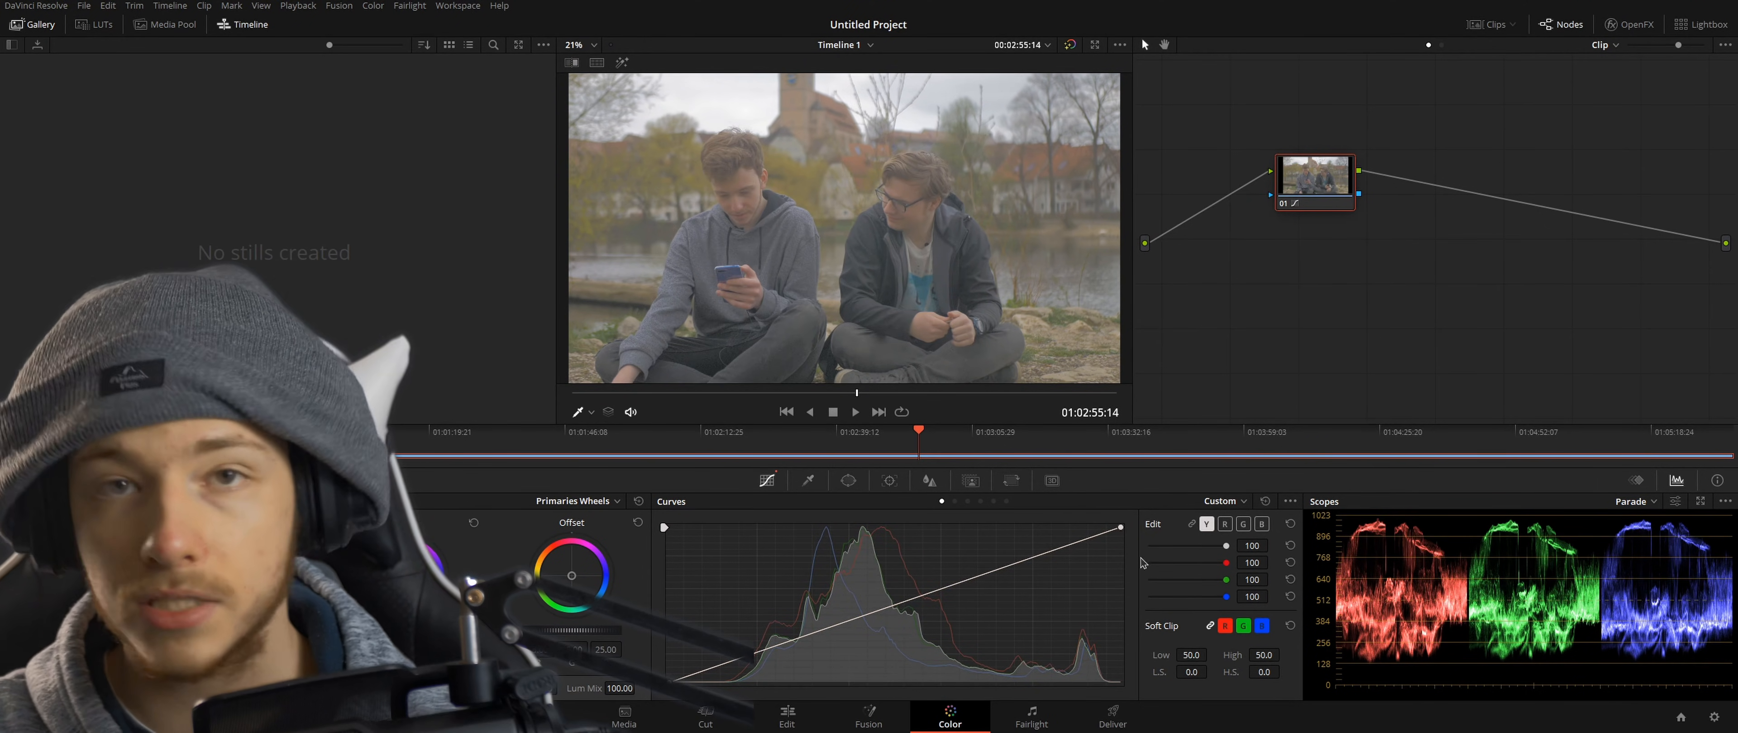
Step: Try a lowered midpoint and a shadow point on the luminance curve, deleting each point
left_click_drag(887, 610, 892, 646)
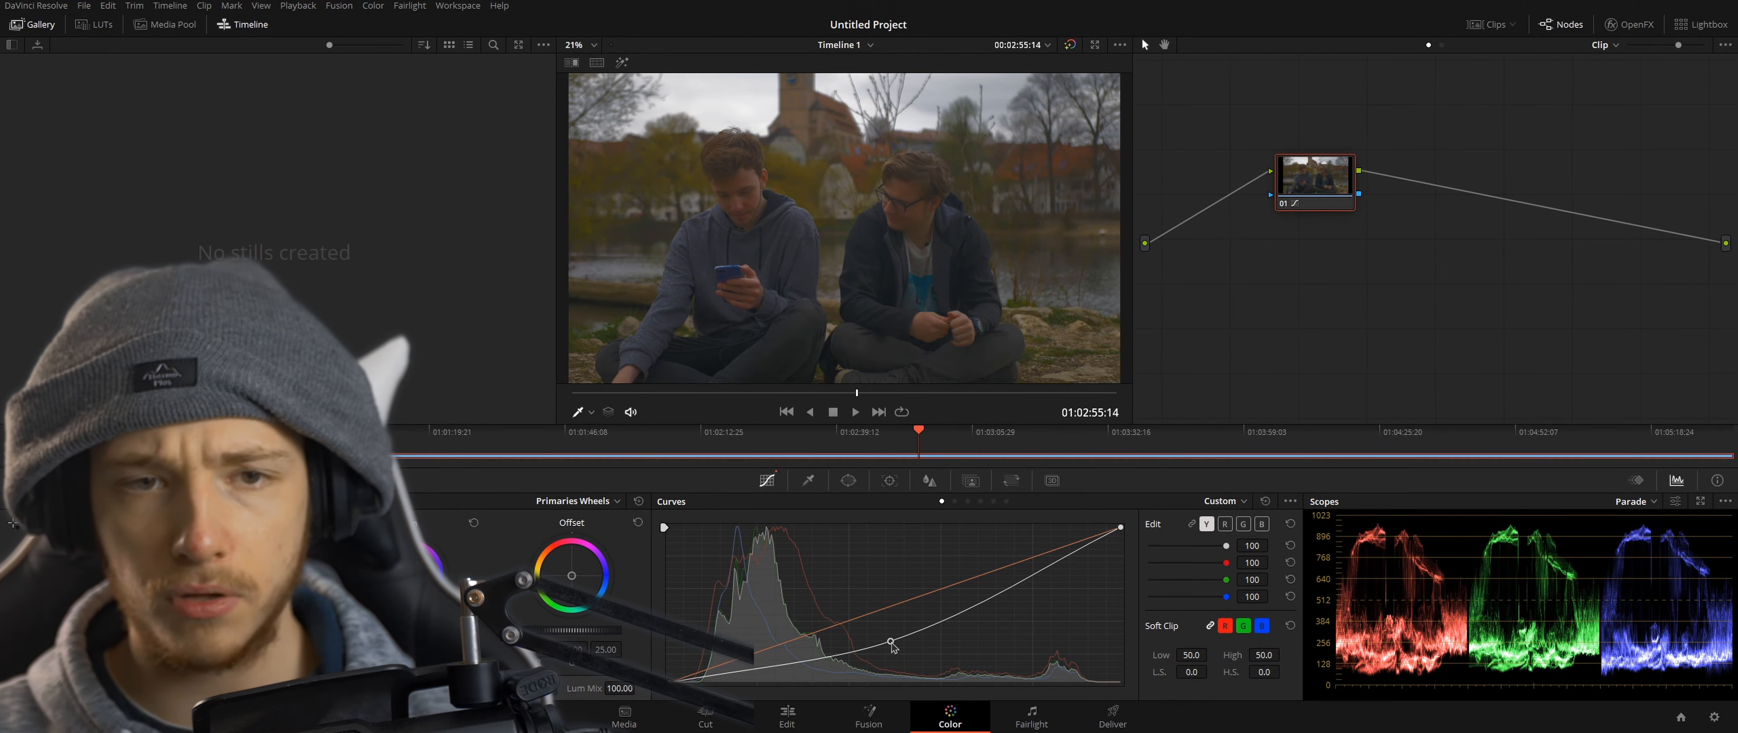
right_click(891, 644)
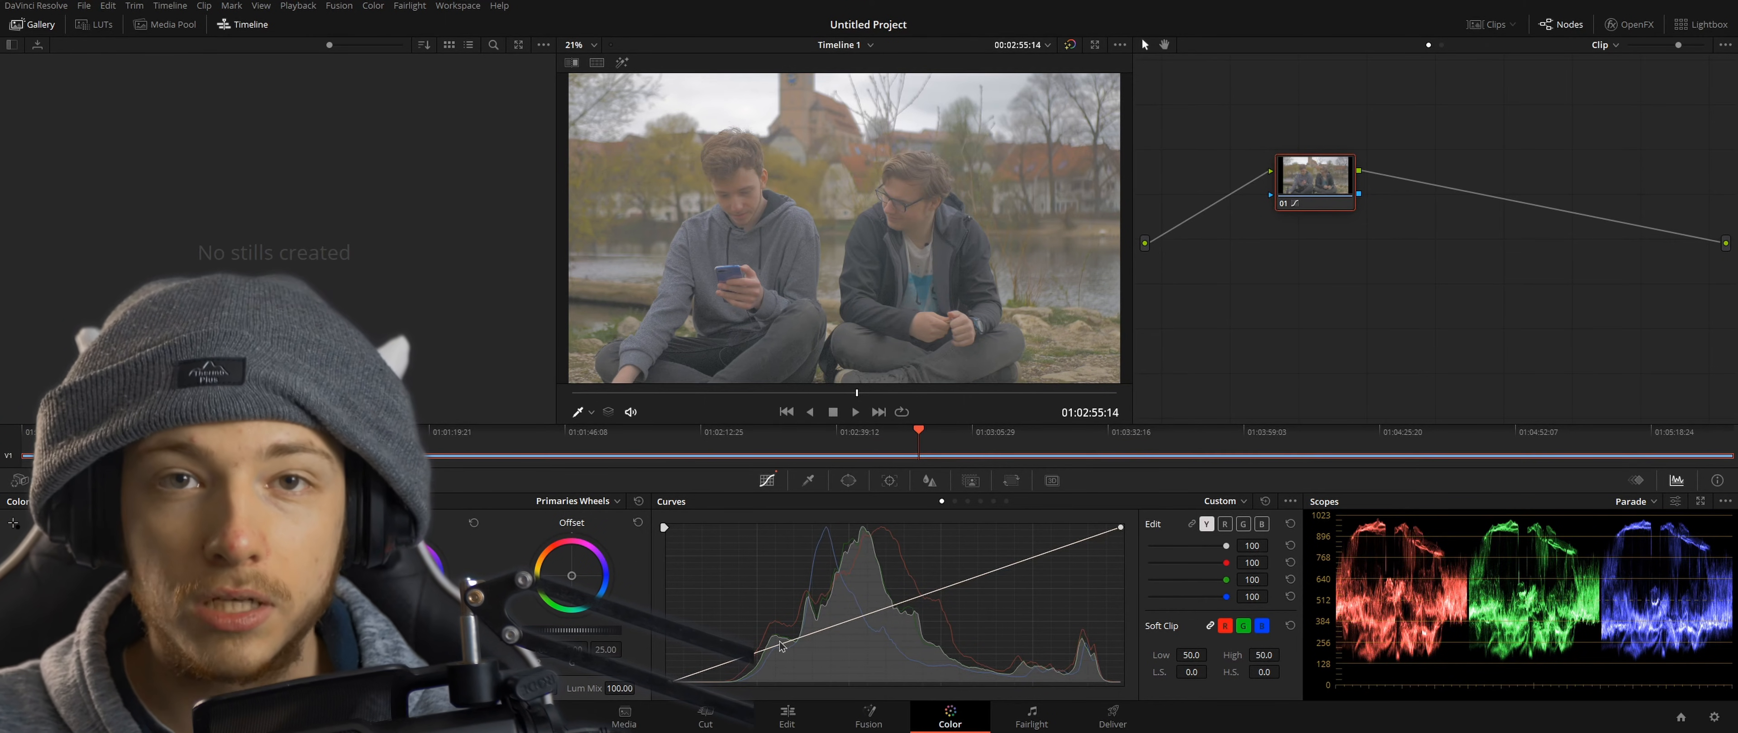
left_click(779, 645)
right_click(780, 645)
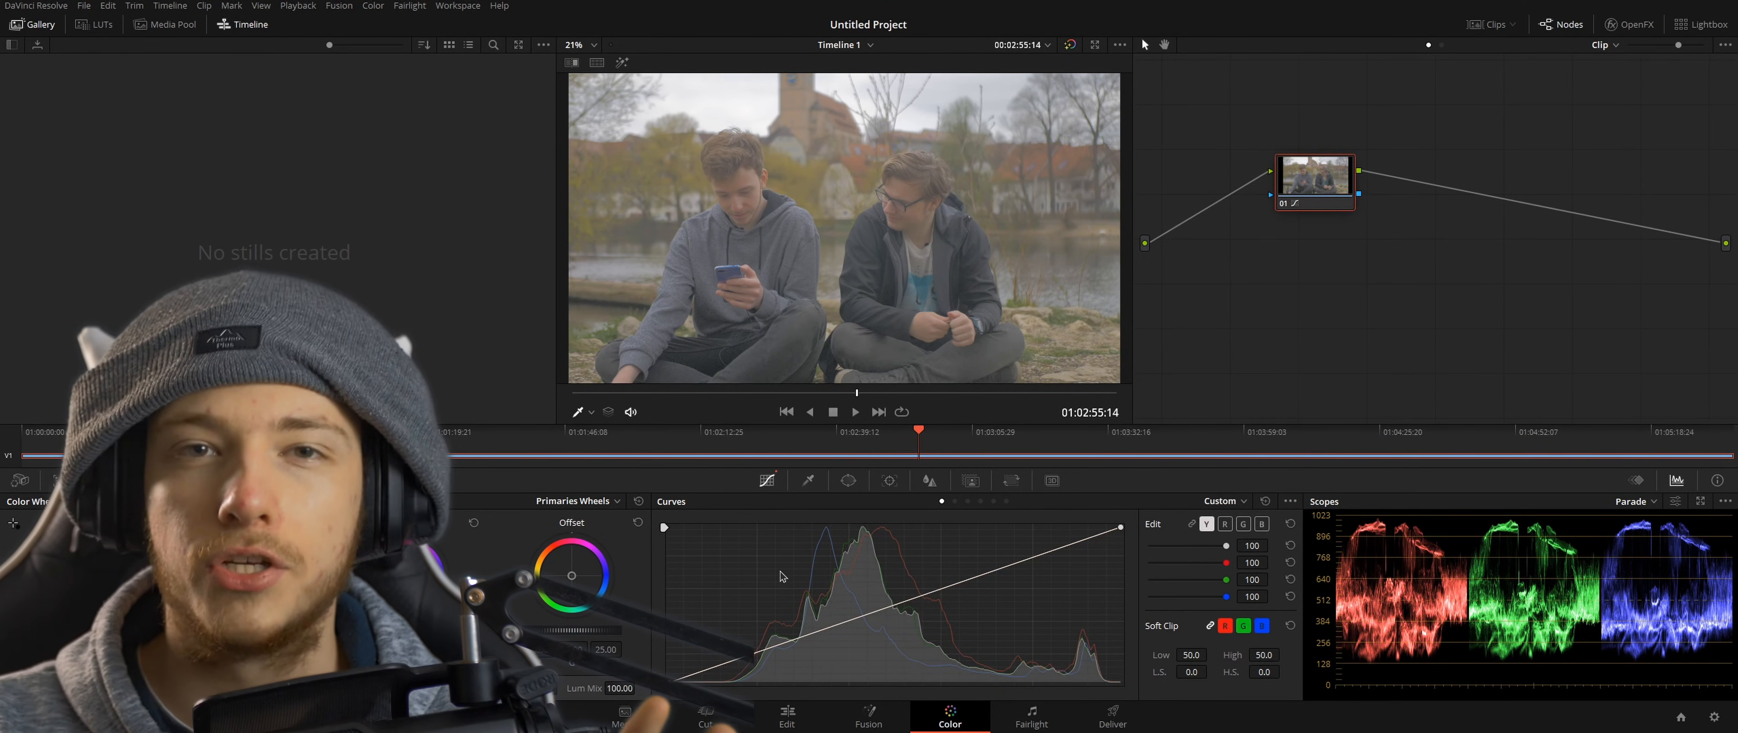
Step: Shape an S-curve on the luminance curve with a lowered shadow point and a raised highlight point
left_click(784, 643)
left_click_drag(785, 643, 785, 660)
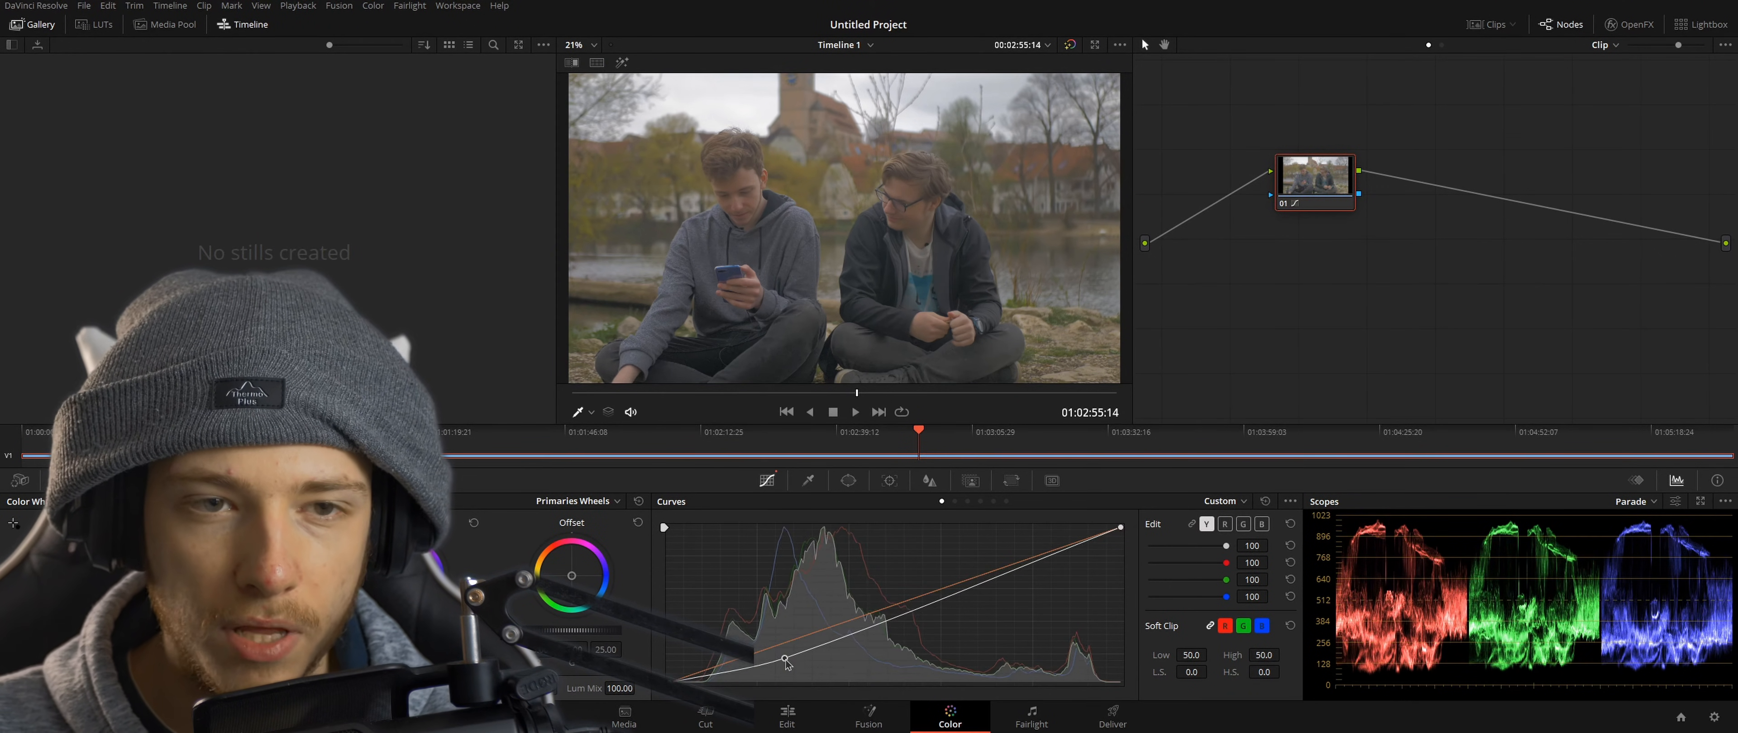
left_click(992, 579)
left_click_drag(992, 578, 984, 559)
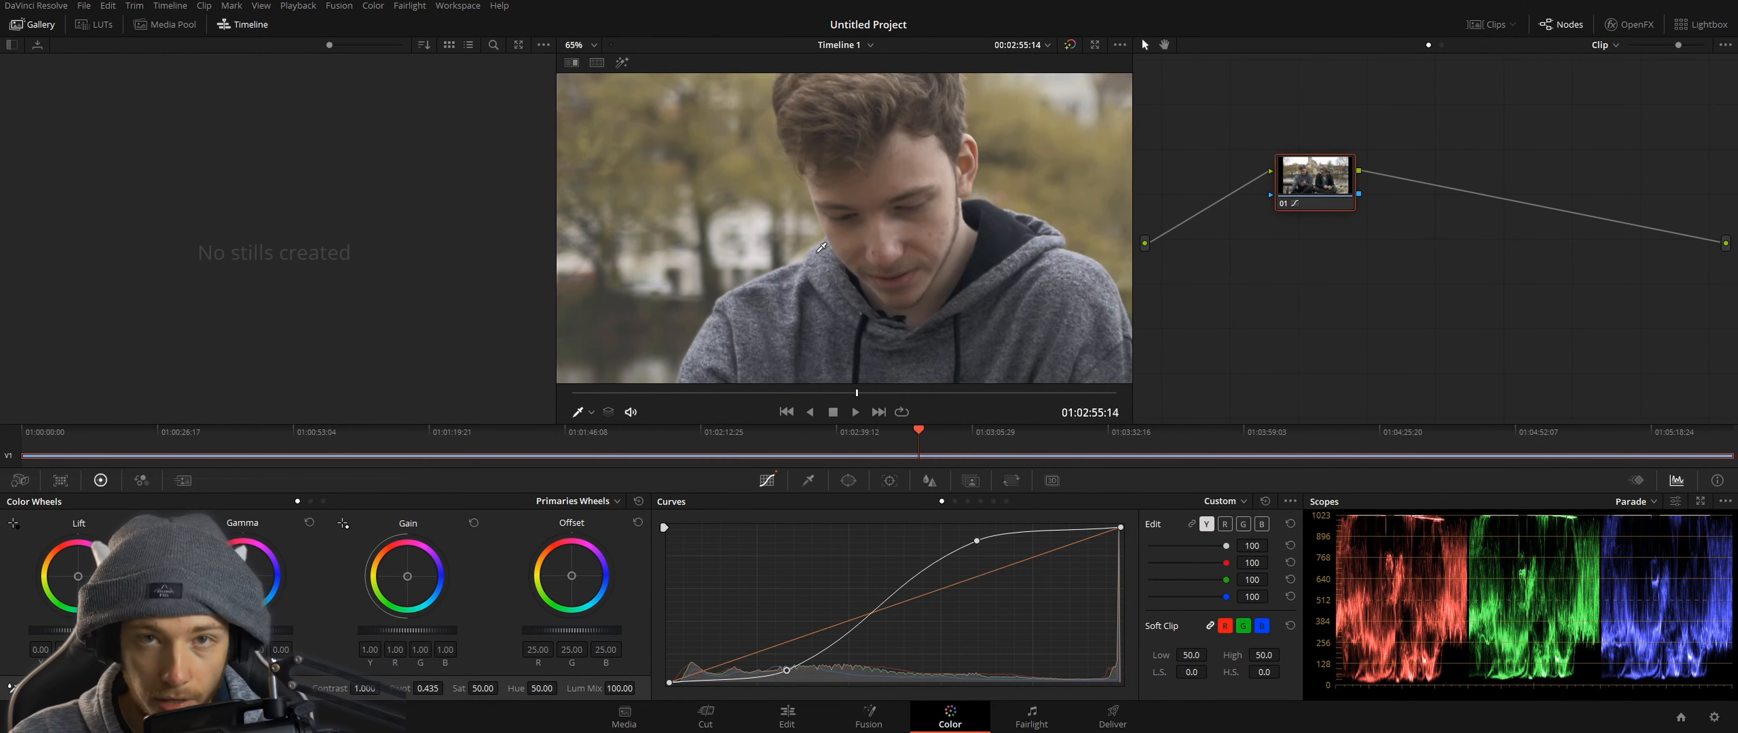
Step: Soften the luminance S-curve by lowering the highlight point and slightly raising the shadow point, checking the whole frame
scroll(817, 255, "down", 5)
scroll(830, 242, "down", 1)
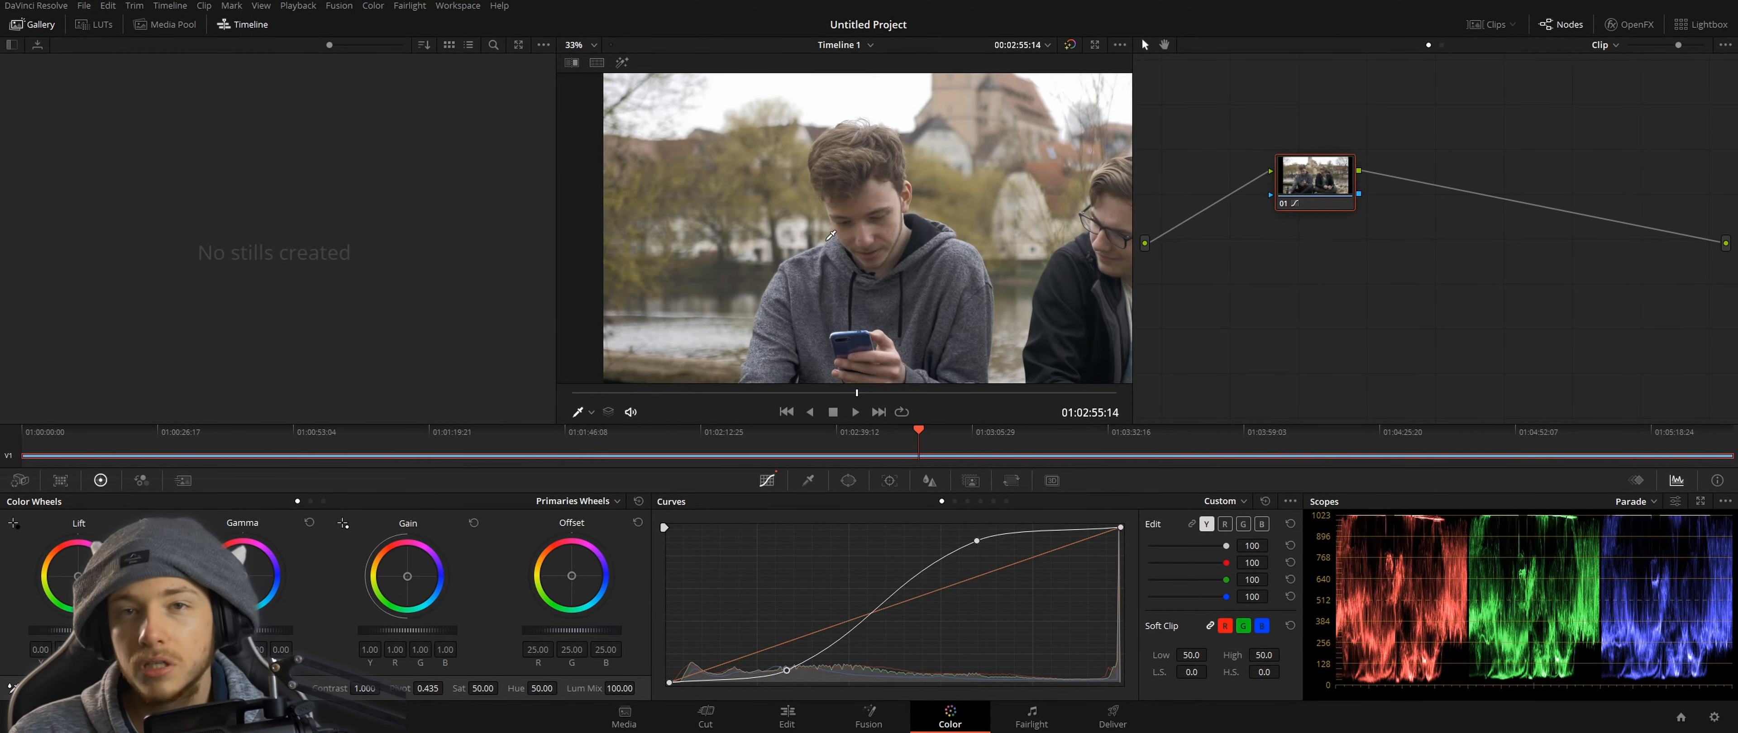
left_click_drag(976, 541, 990, 554)
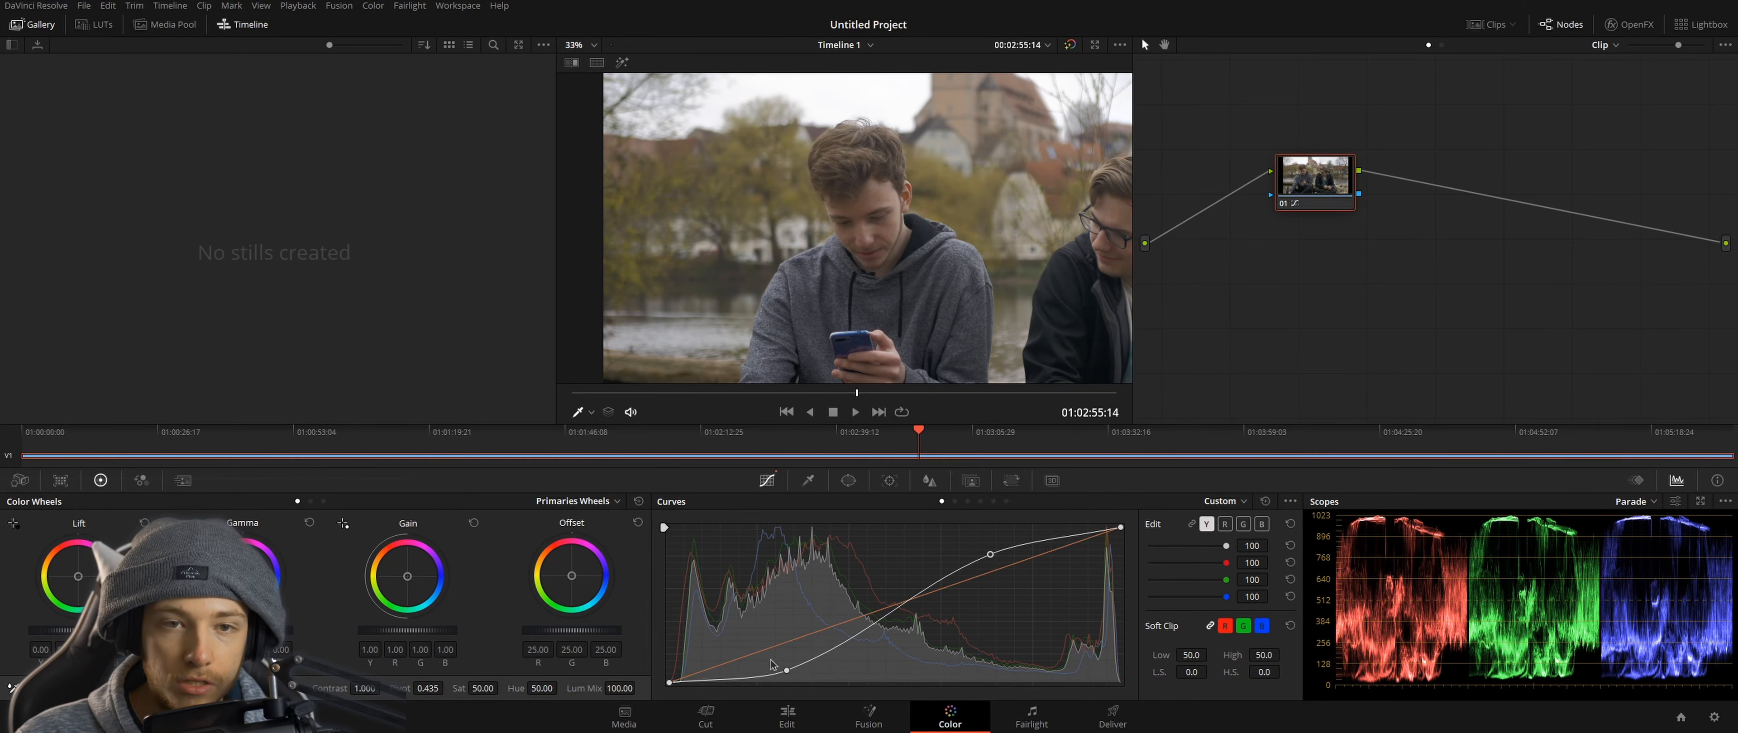
left_click_drag(793, 676, 784, 667)
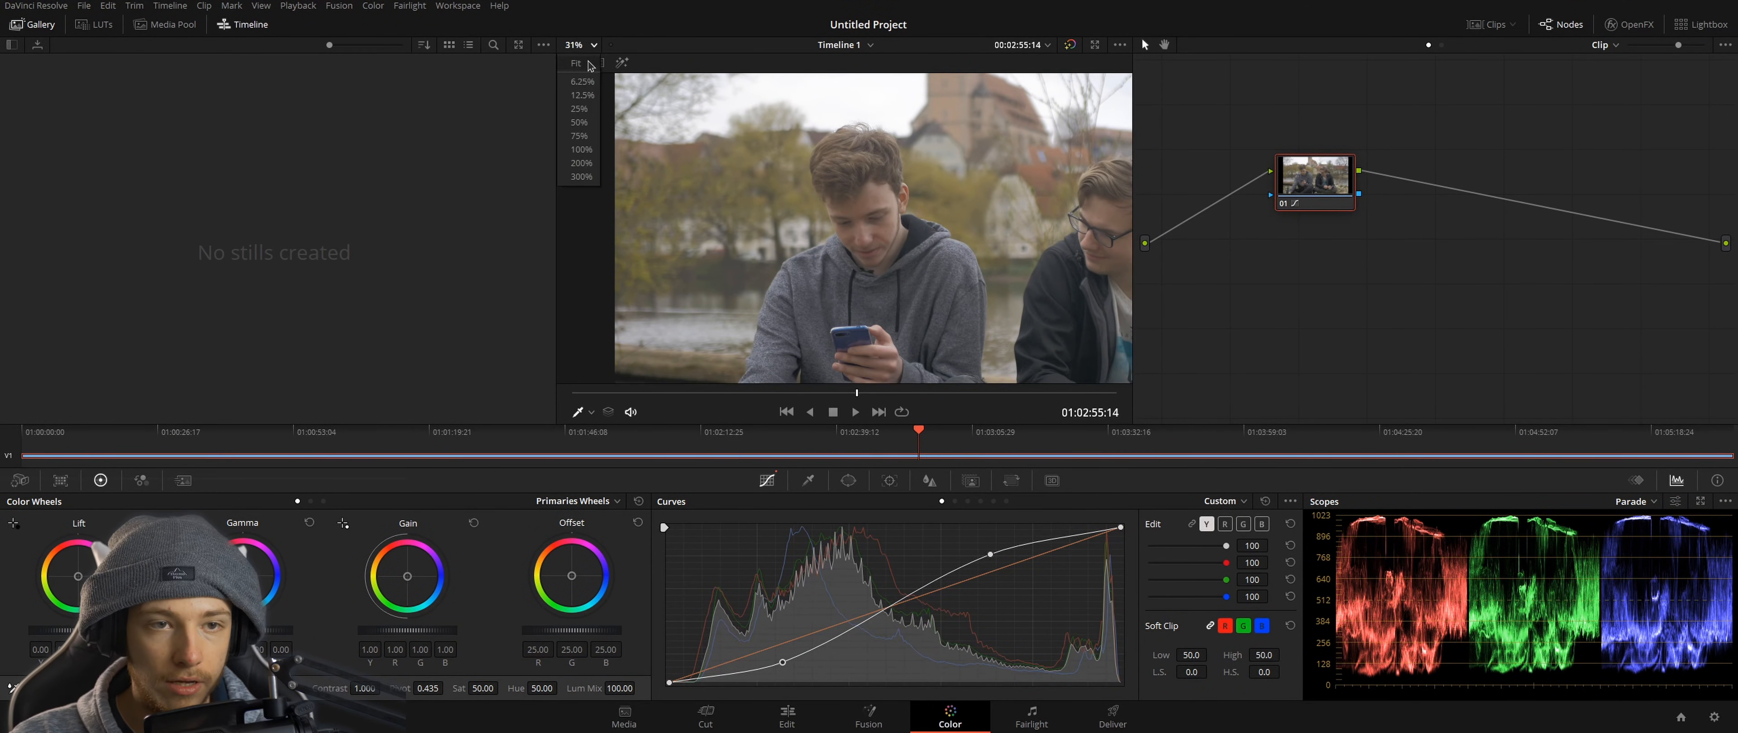
scroll(887, 183, "down", 4)
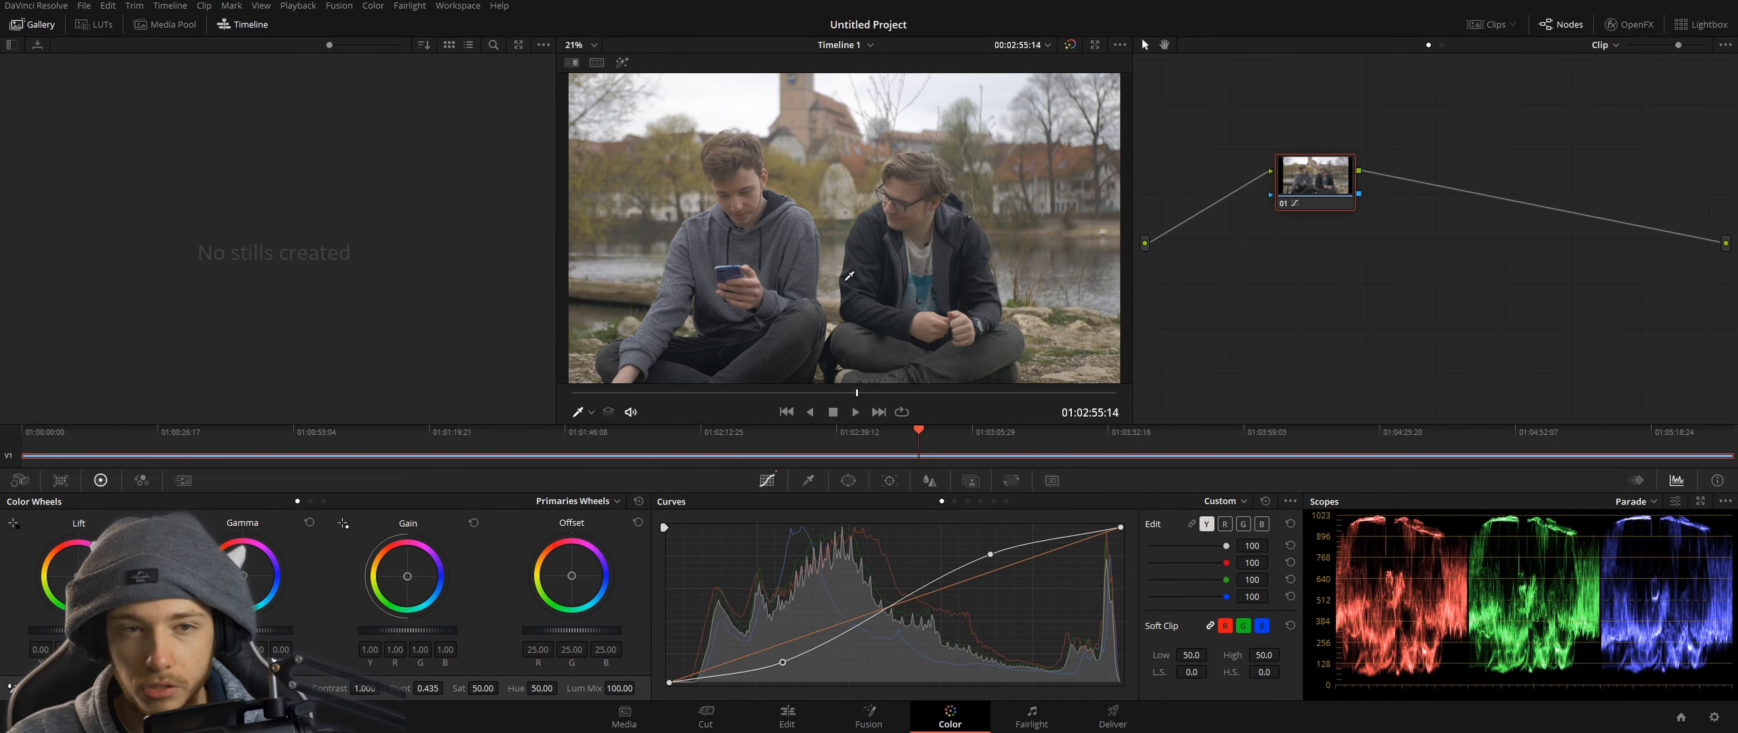
left_click_drag(782, 662, 780, 661)
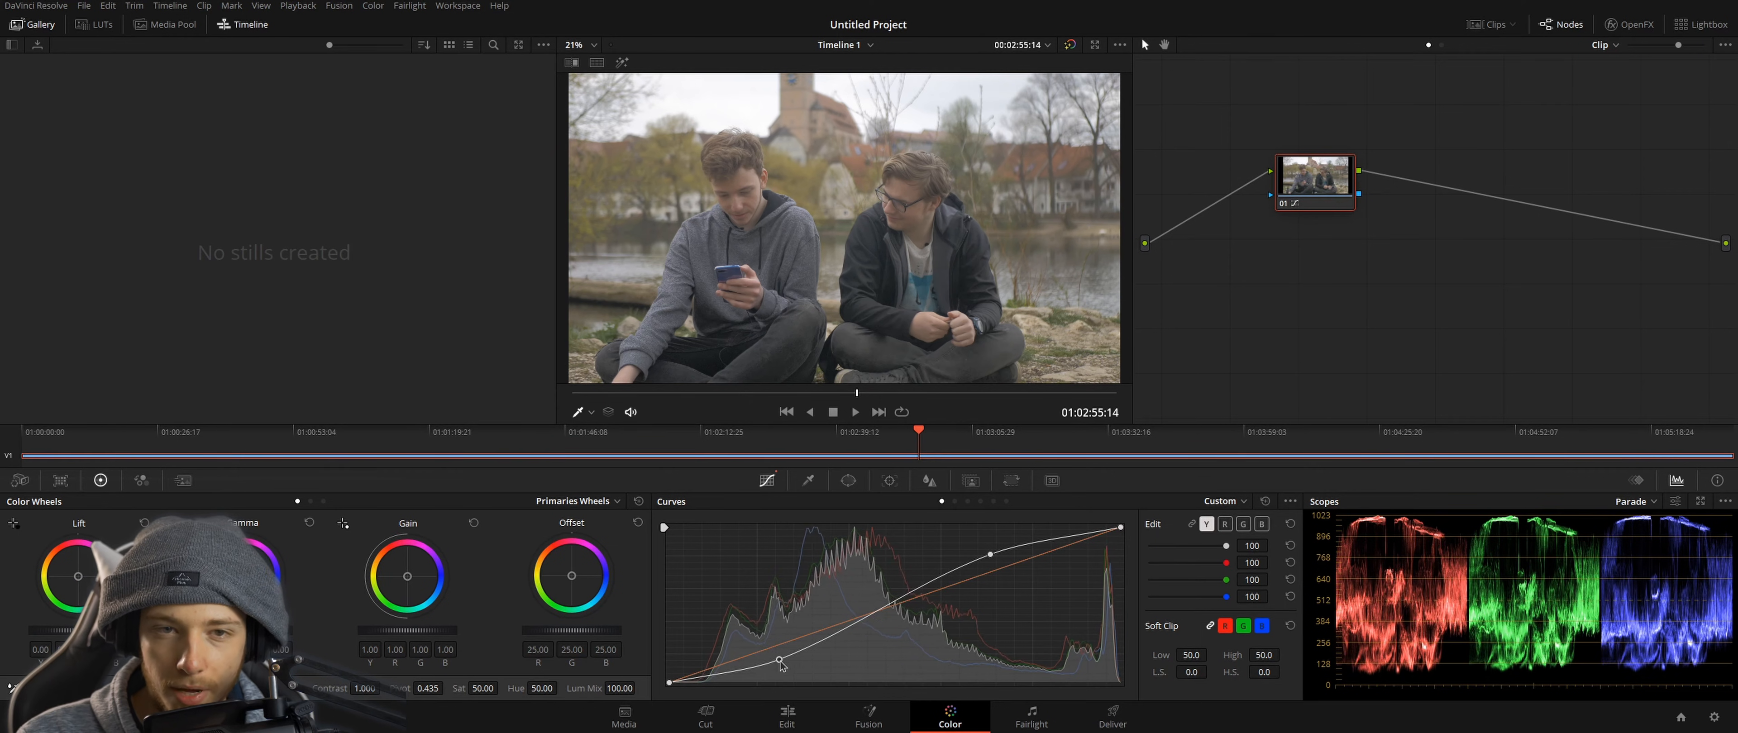
Step: Try different saturation values on the clip, including 53, 50.20, 100 and 72.40
mouse_move(480, 688)
left_mouse_down()
mouse_move(502, 687)
mouse_move(467, 694)
left_mouse_up()
double_click(477, 694)
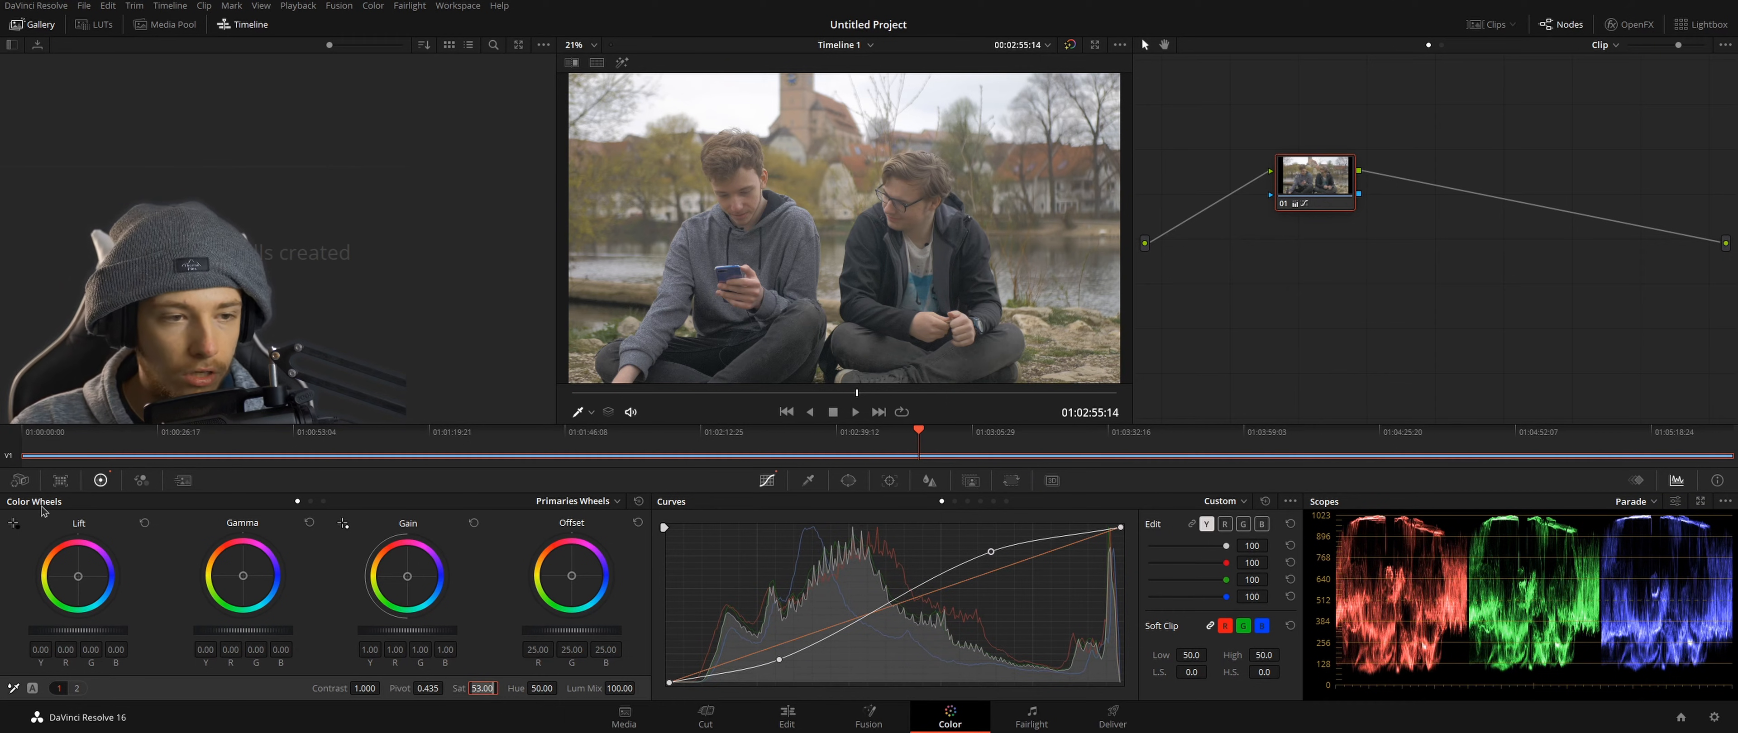
left_click_drag(471, 684, 459, 685)
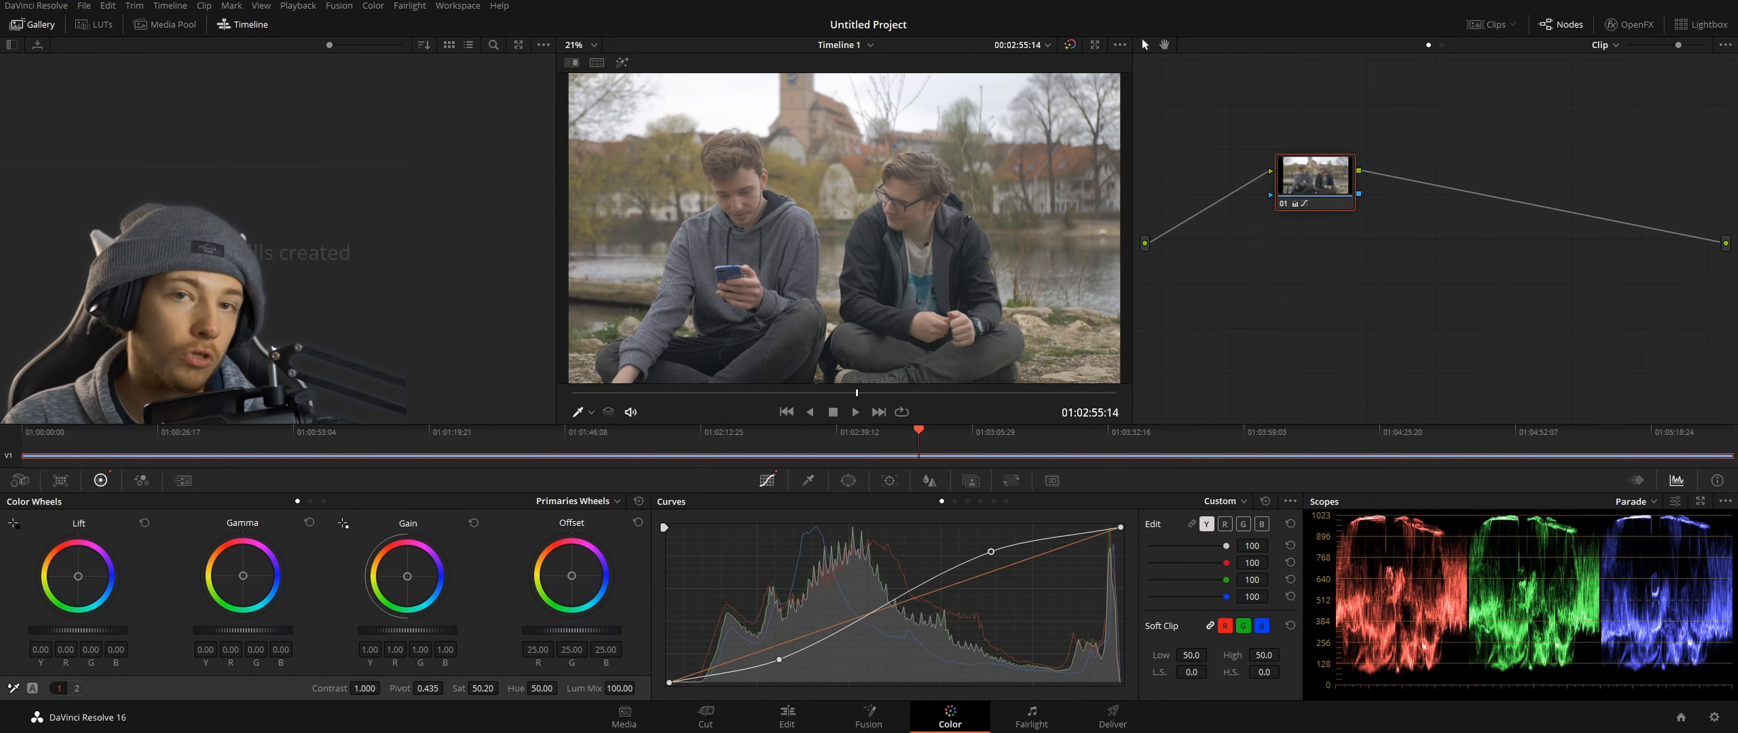
left_click_drag(483, 688, 502, 688)
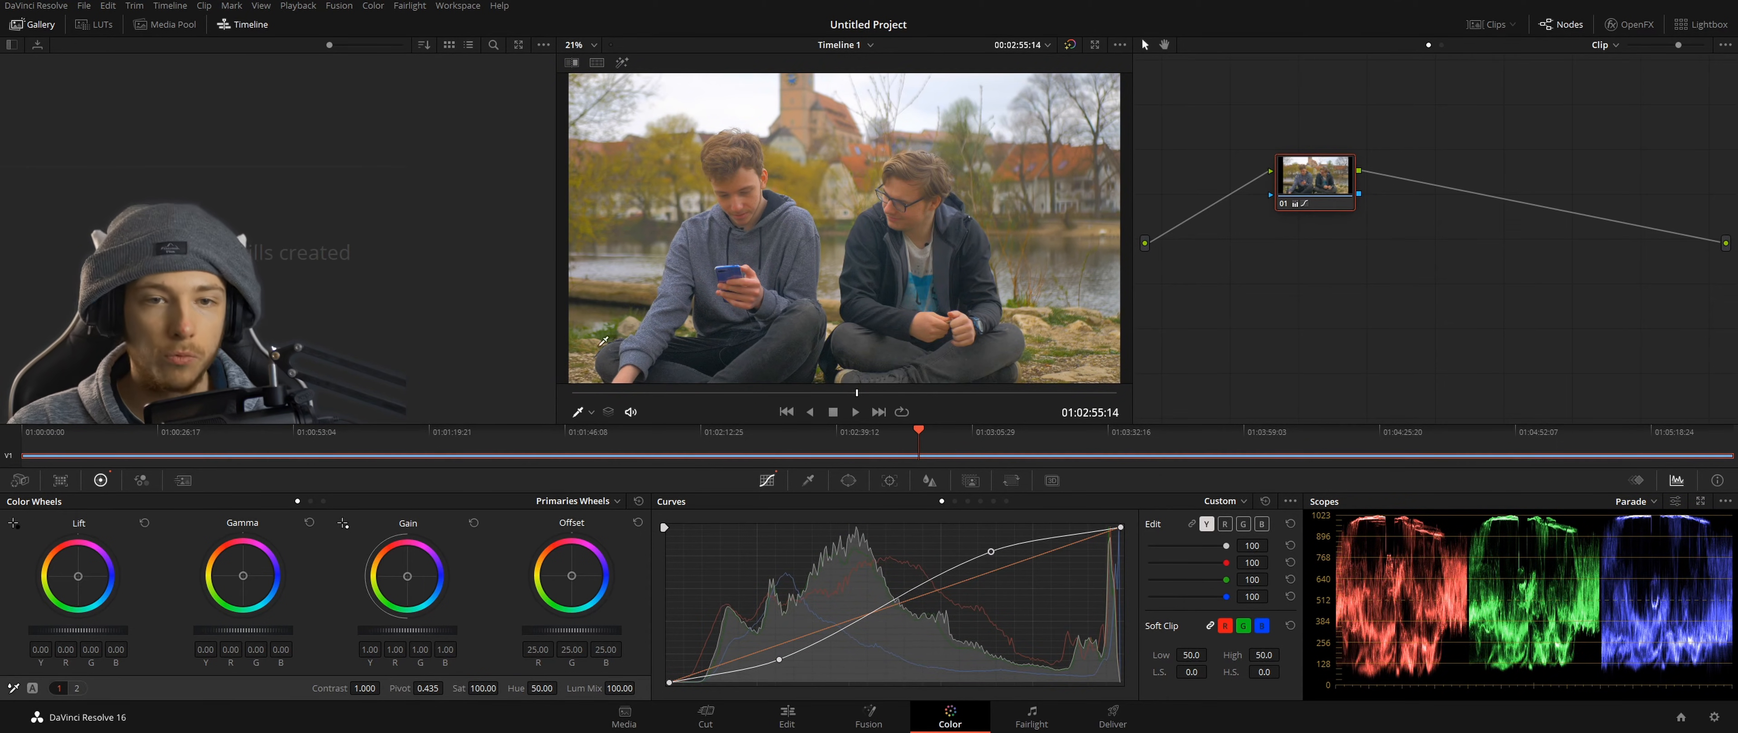
mouse_move(484, 688)
left_mouse_down()
mouse_move(461, 688)
mouse_move(486, 688)
left_mouse_up()
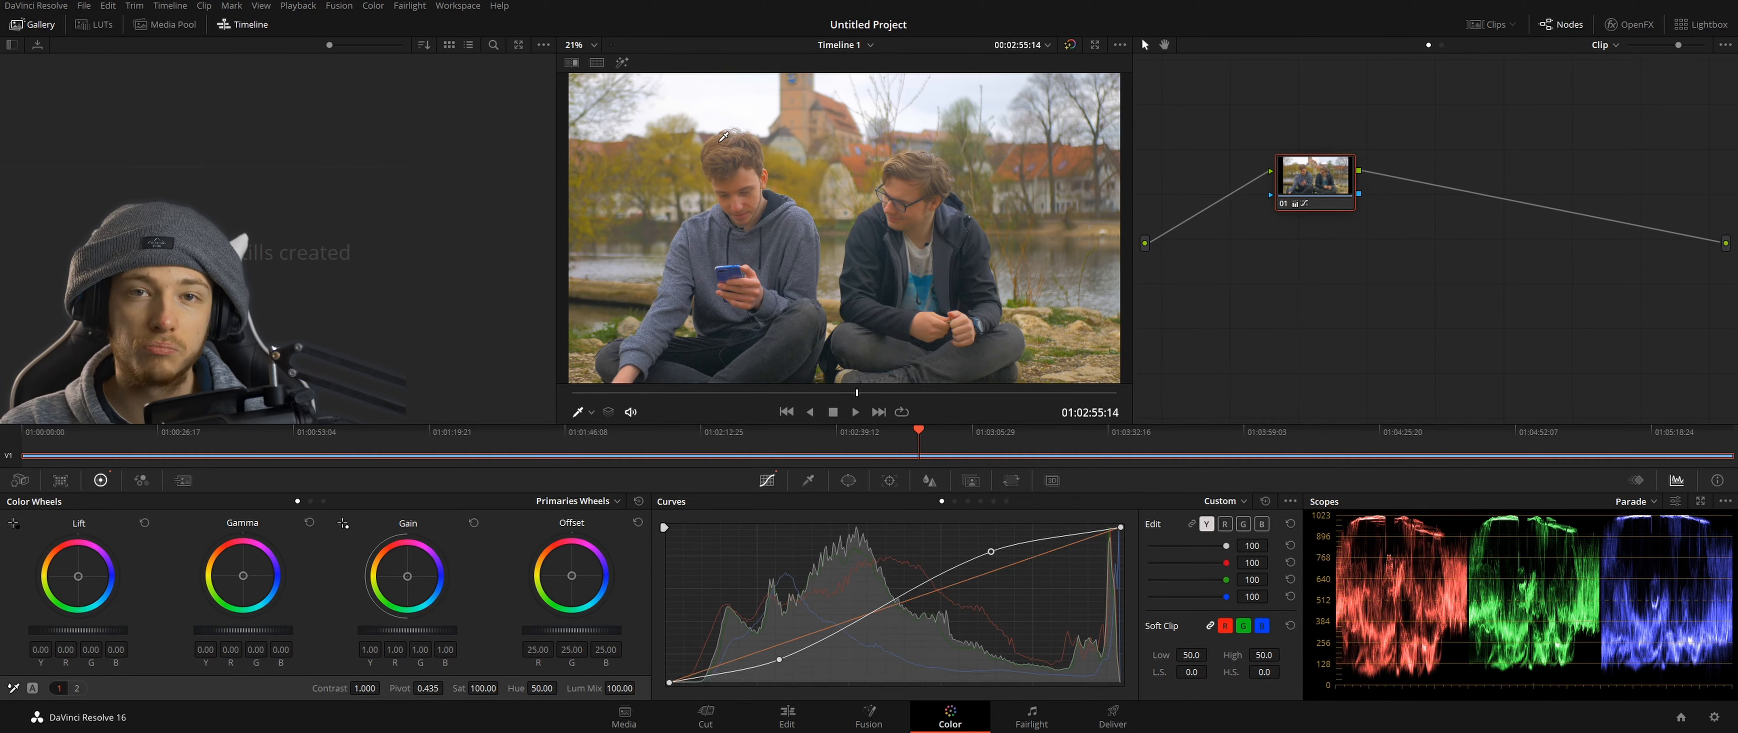
left_click_drag(489, 689, 496, 688)
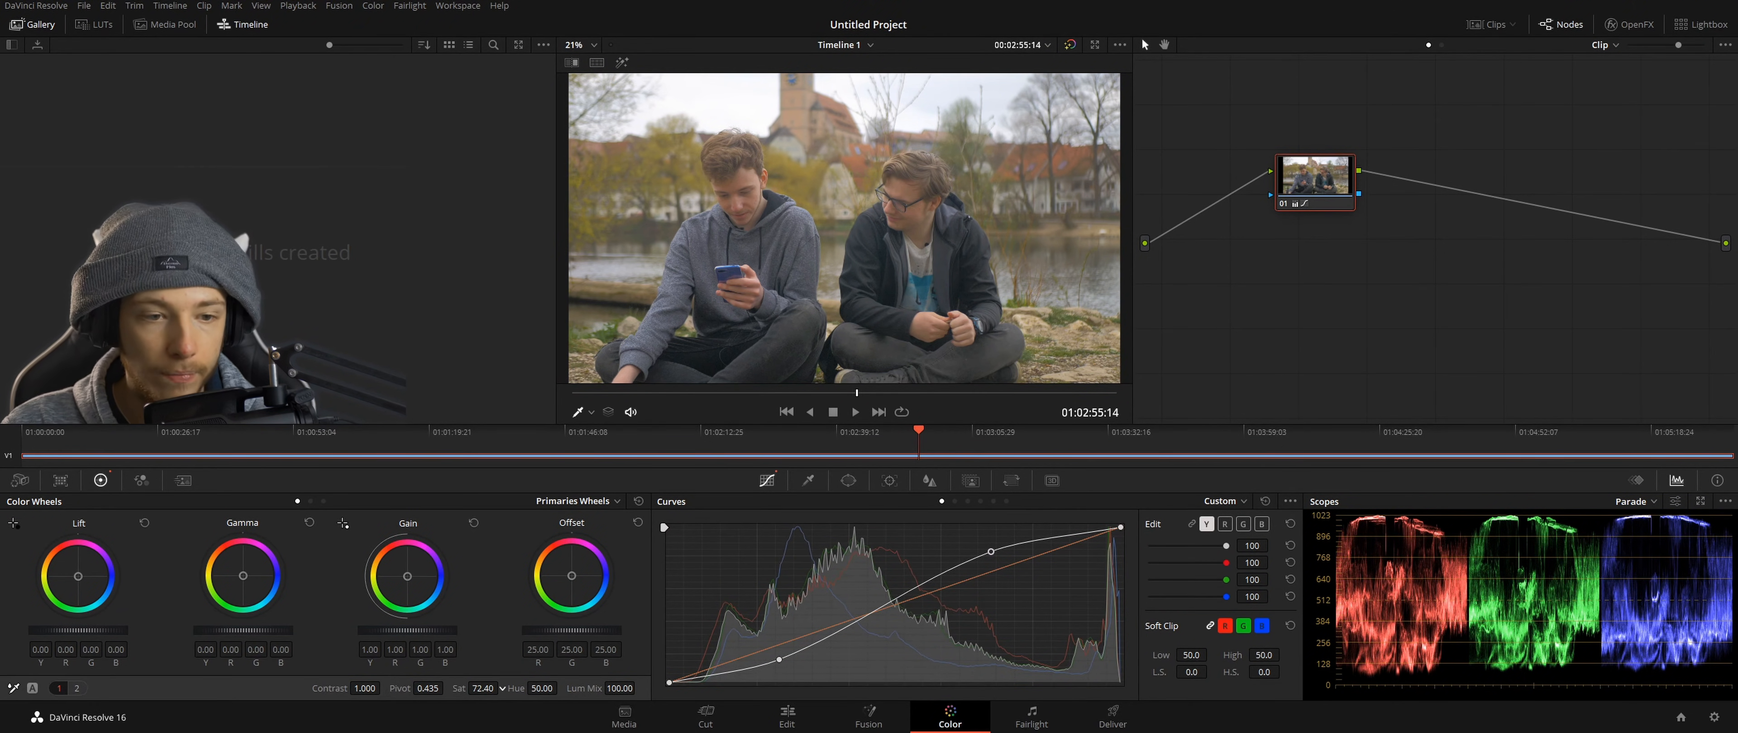
Step: Try a saturation of 80 on the clip and settle on 90.60
left_click_drag(502, 688, 494, 691)
type("80")
key("Return")
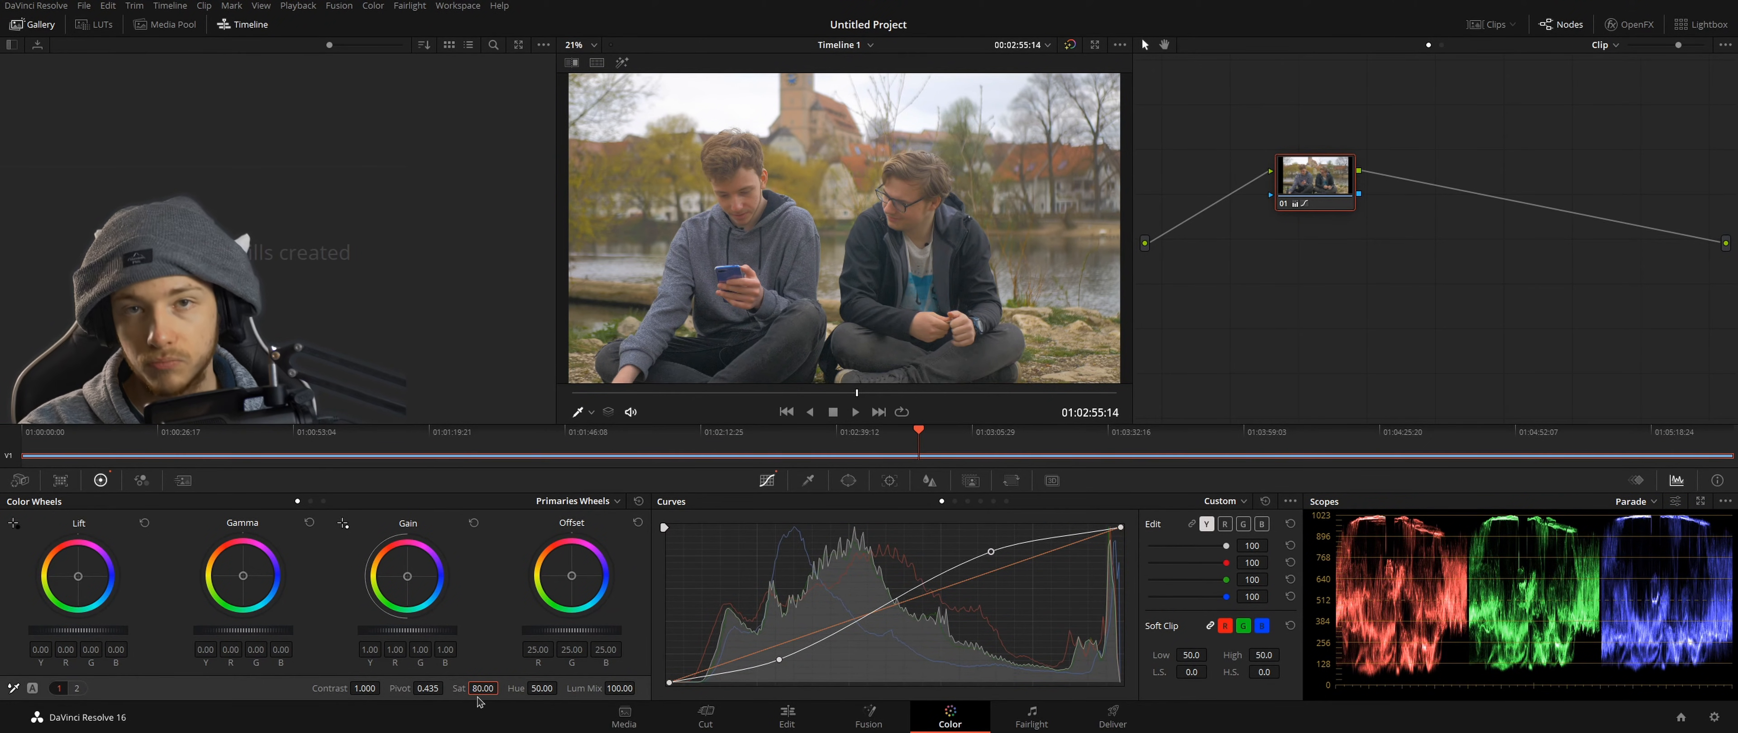
left_click(480, 689)
type("54")
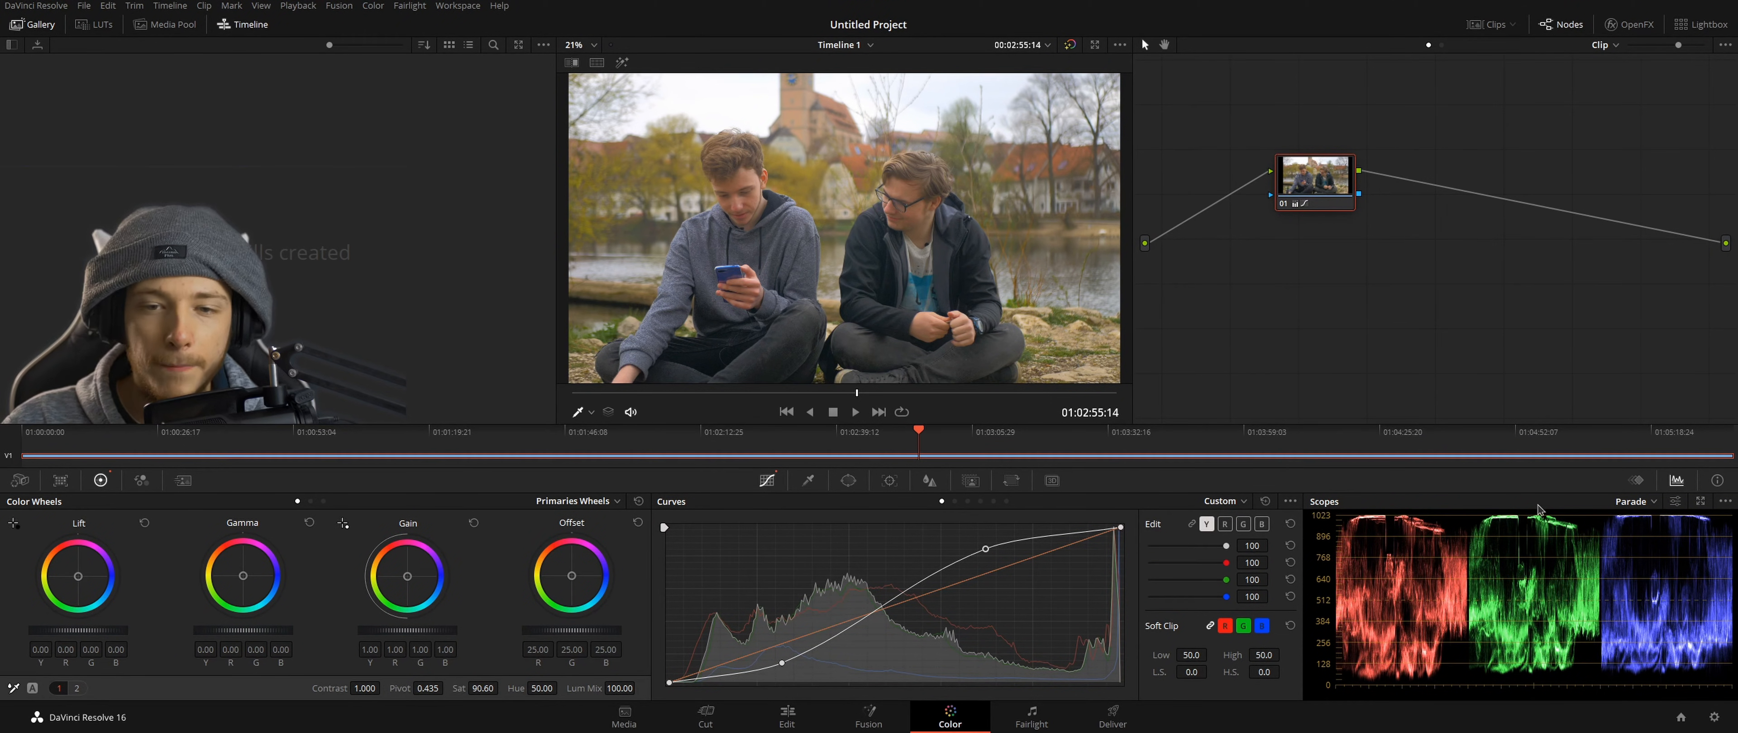
Step: Switch the scope to Vectorscope and enable its 2x zoom and skin tone indicator
left_click(1624, 512)
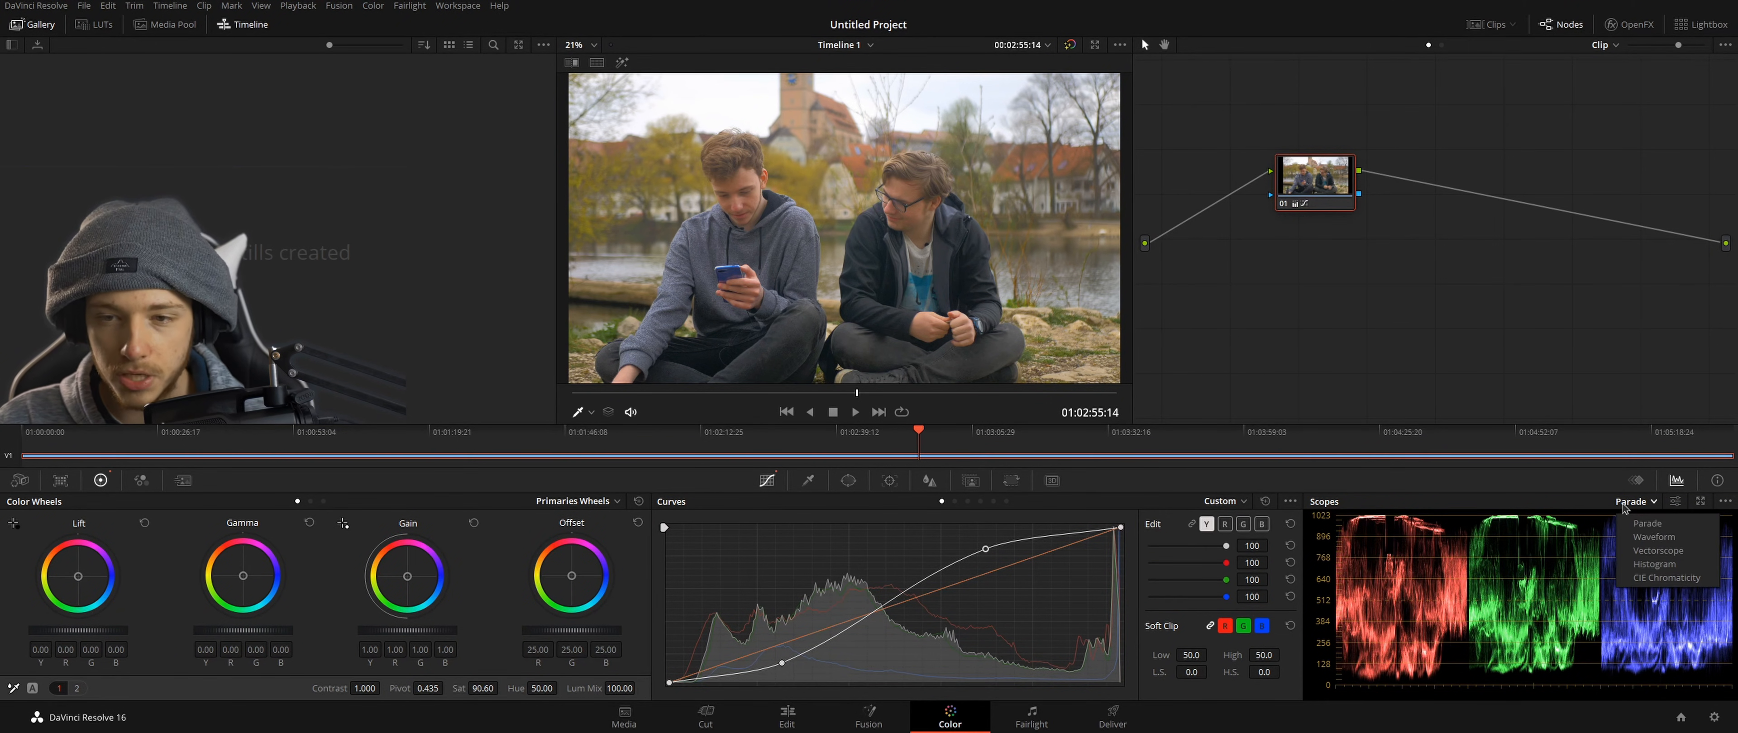
left_click(1646, 560)
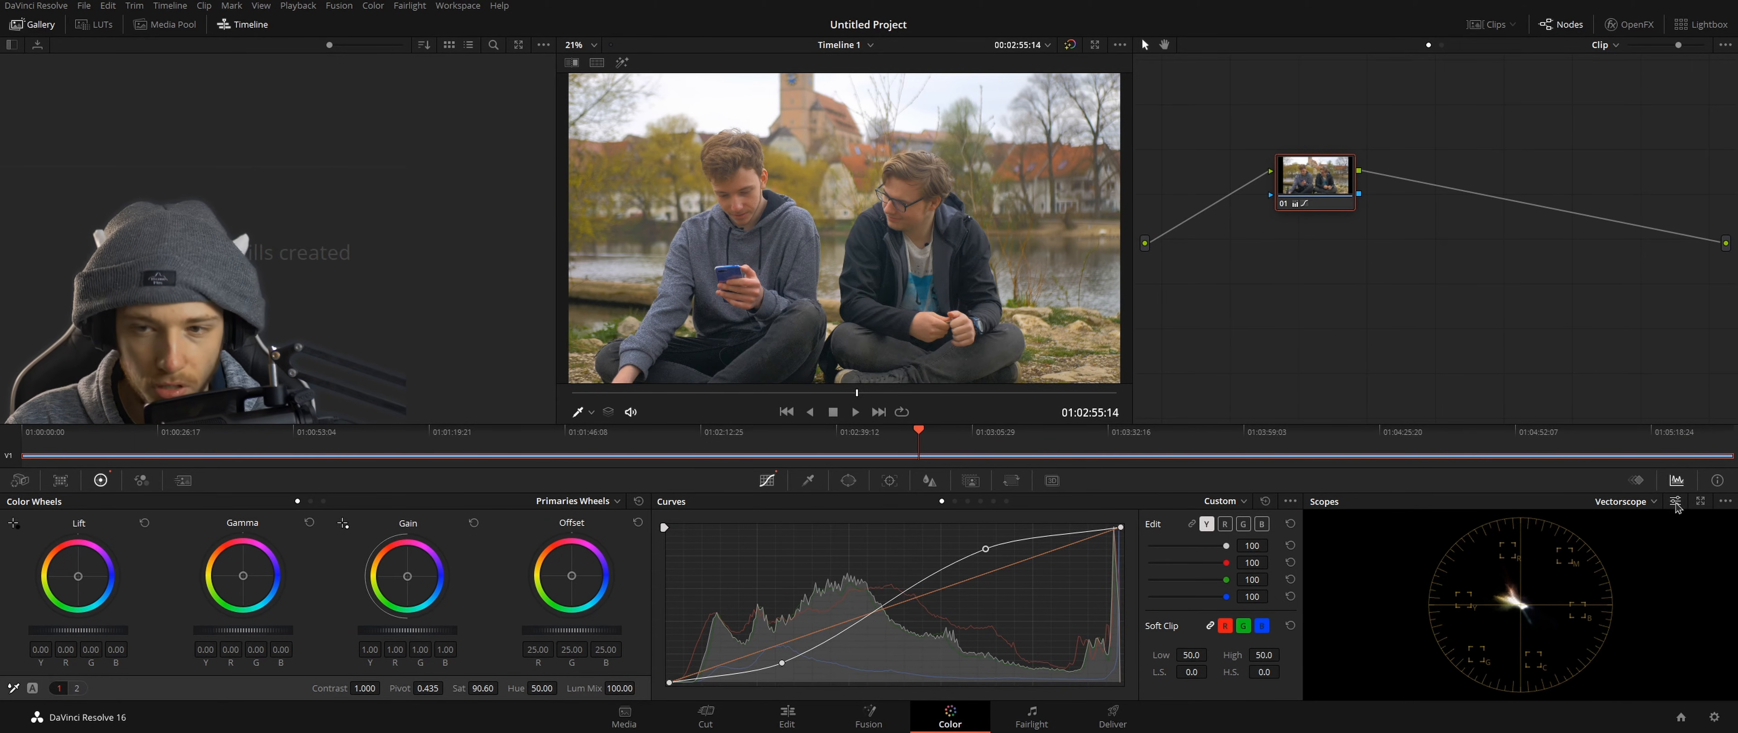
left_click(1656, 502)
left_click(1678, 504)
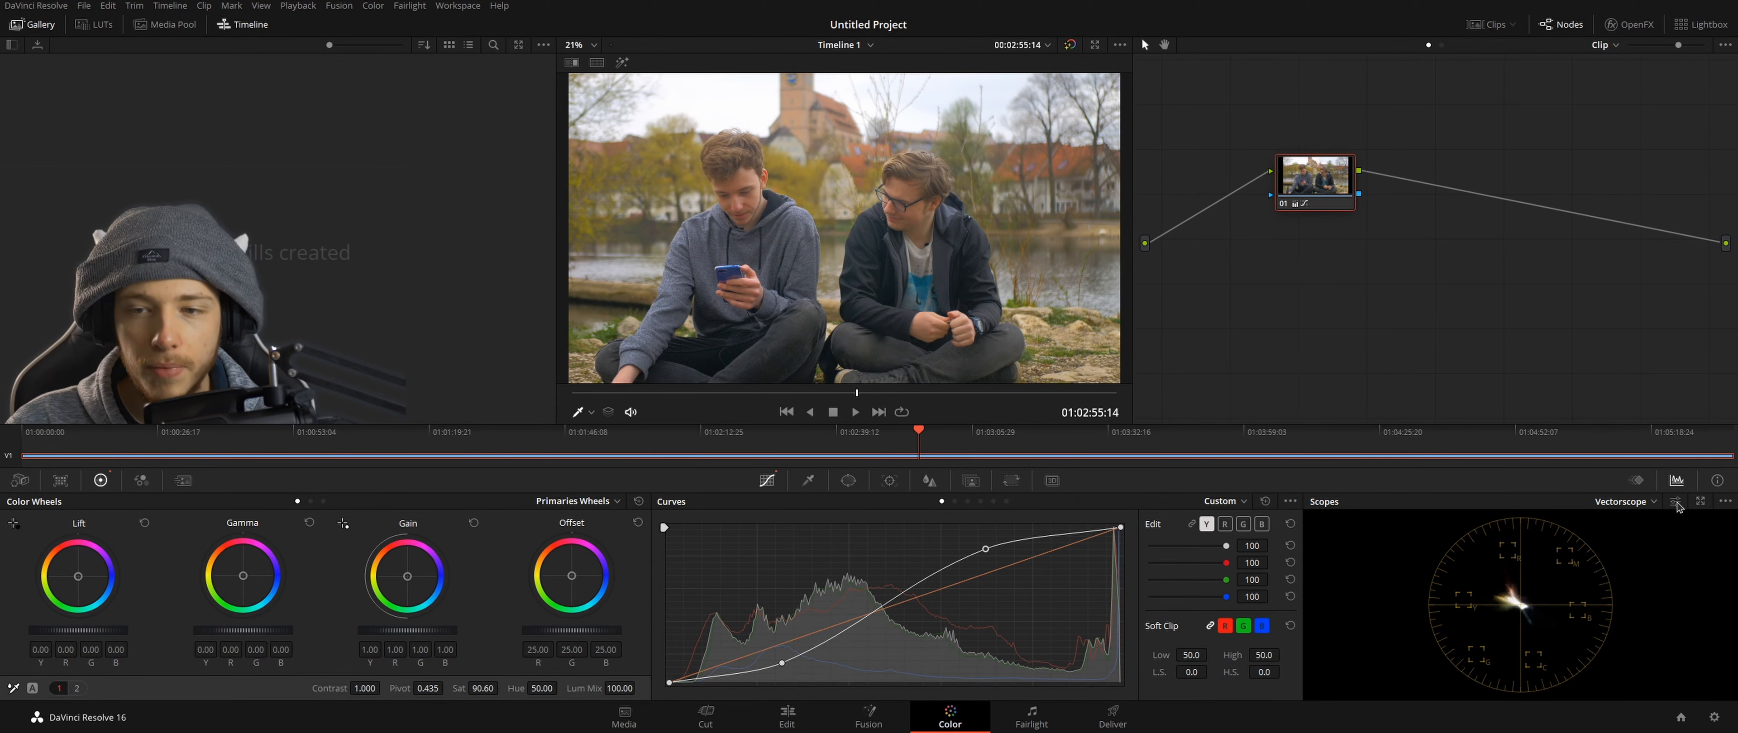
left_click(1678, 503)
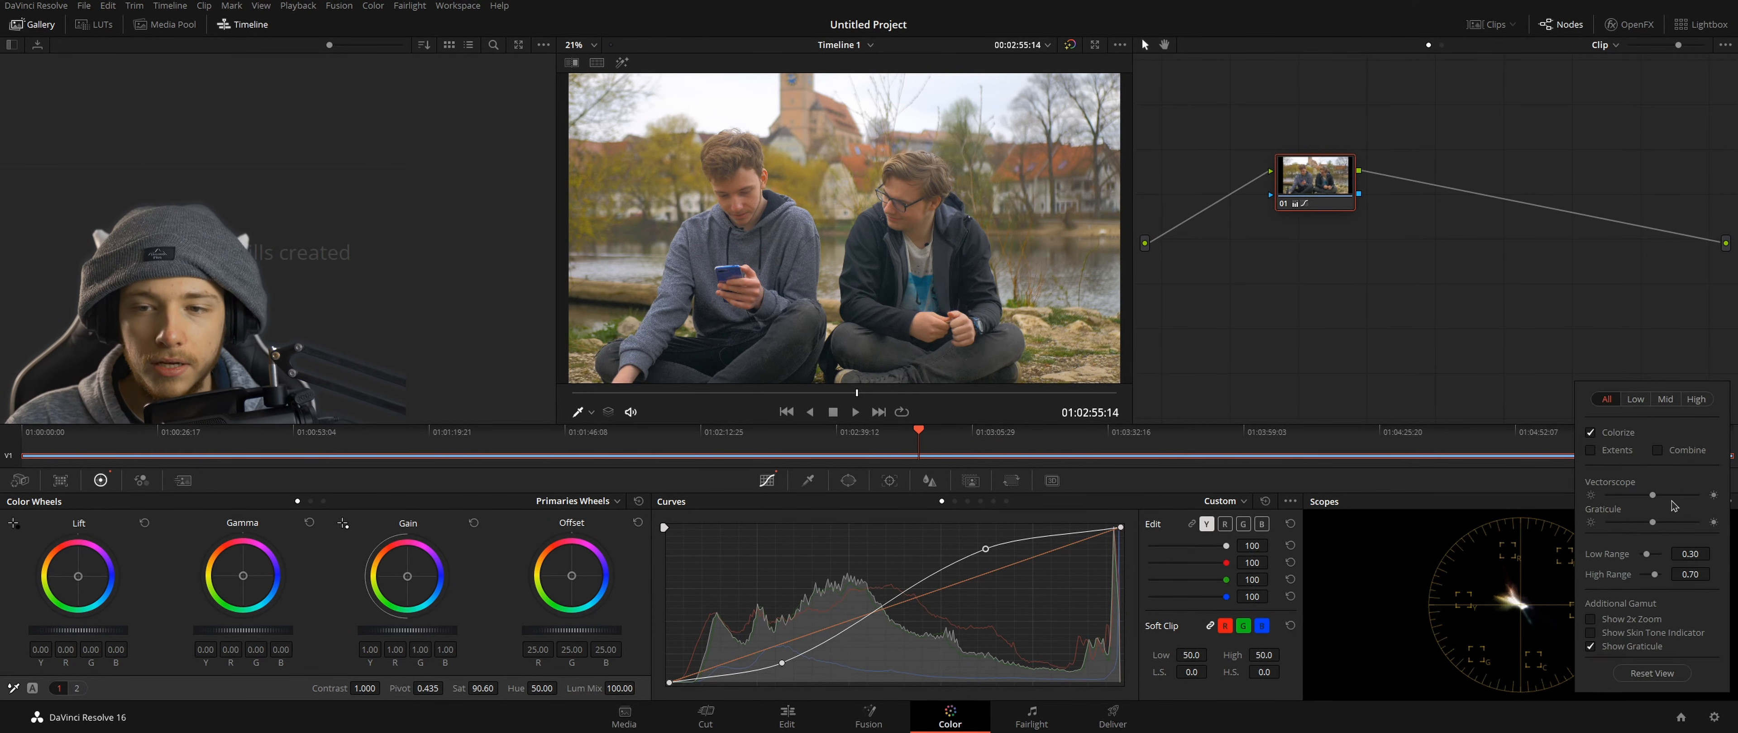
left_click(1591, 619)
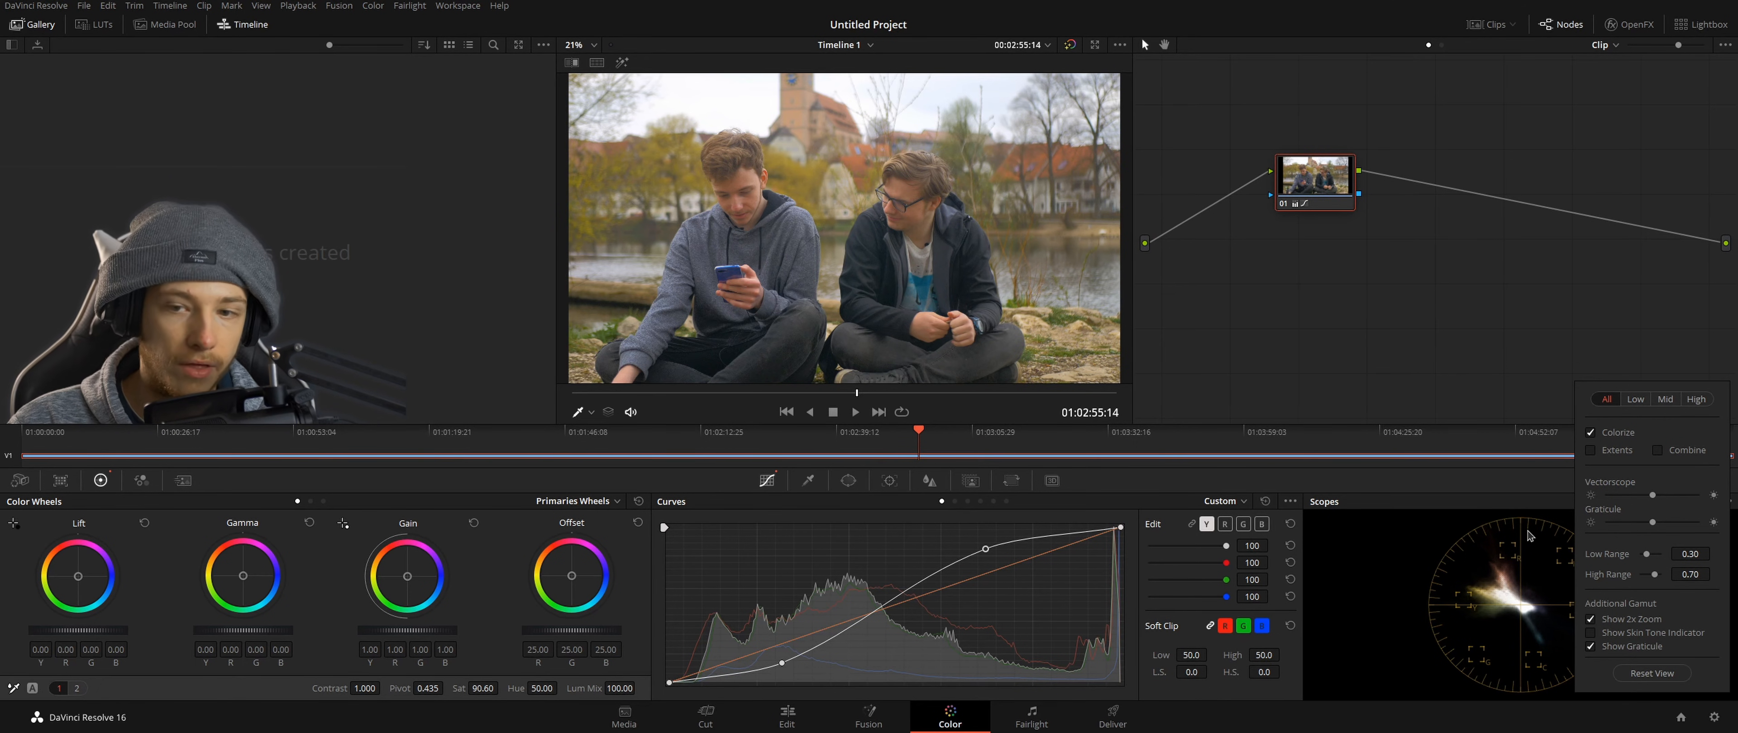
left_click(1591, 634)
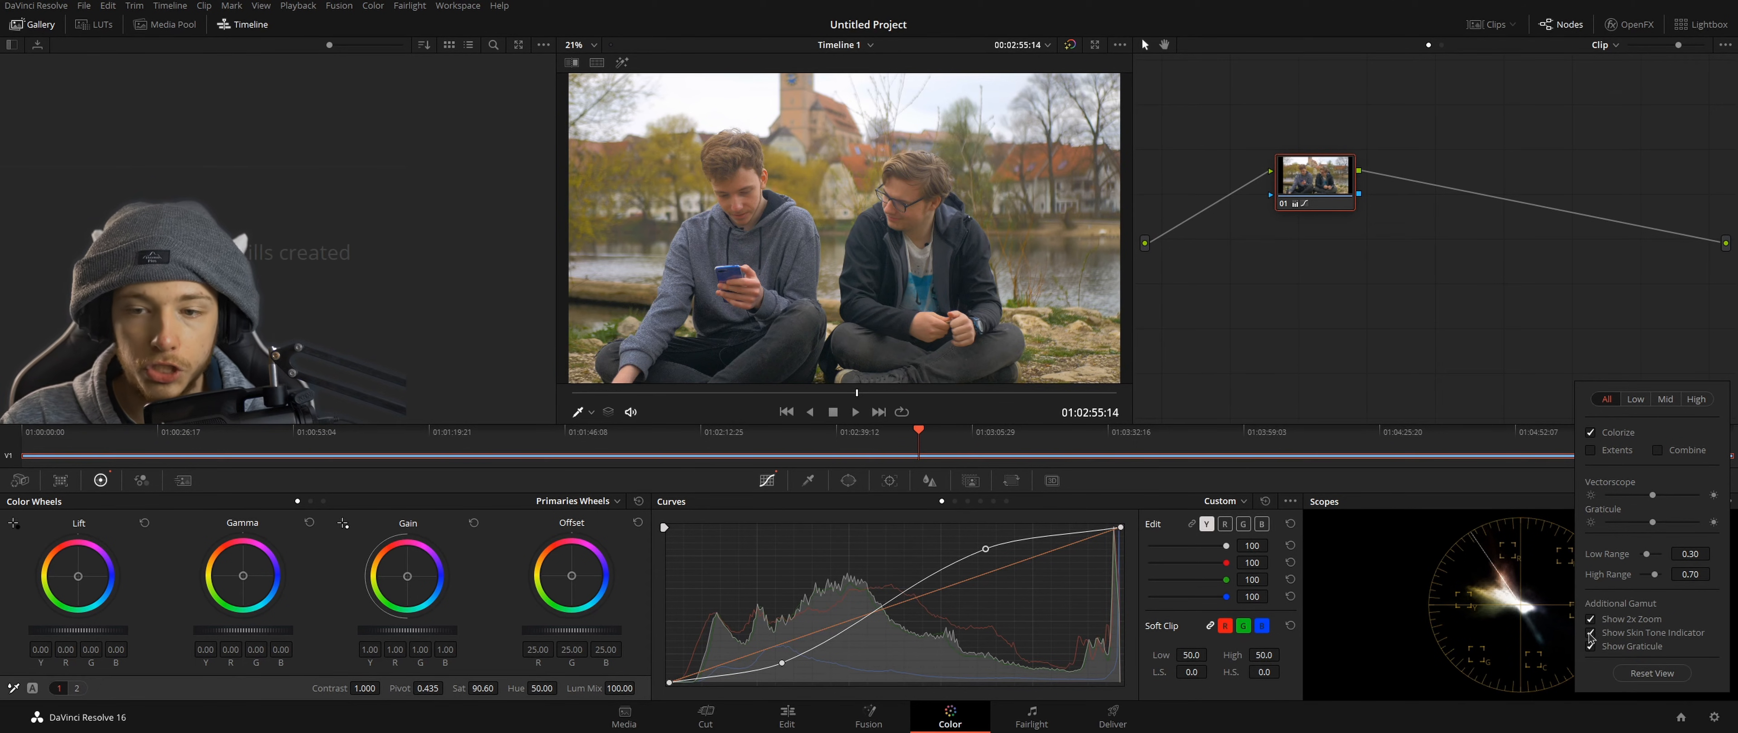
left_click(1455, 554)
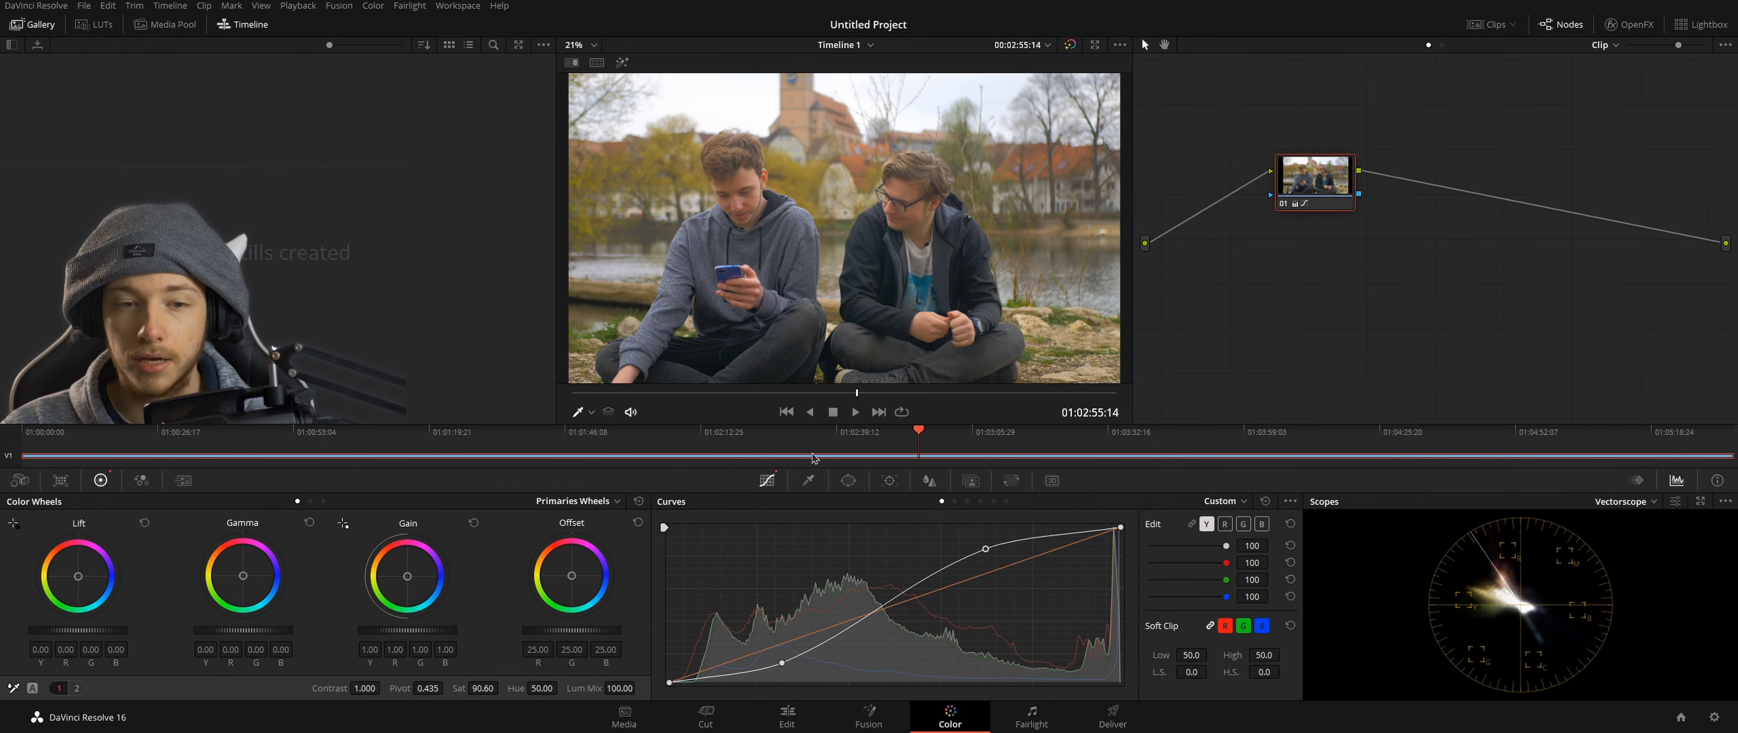
Step: Add a circular window with softness 0, shrink it and position it over the face of the man holding the phone
left_click(848, 481)
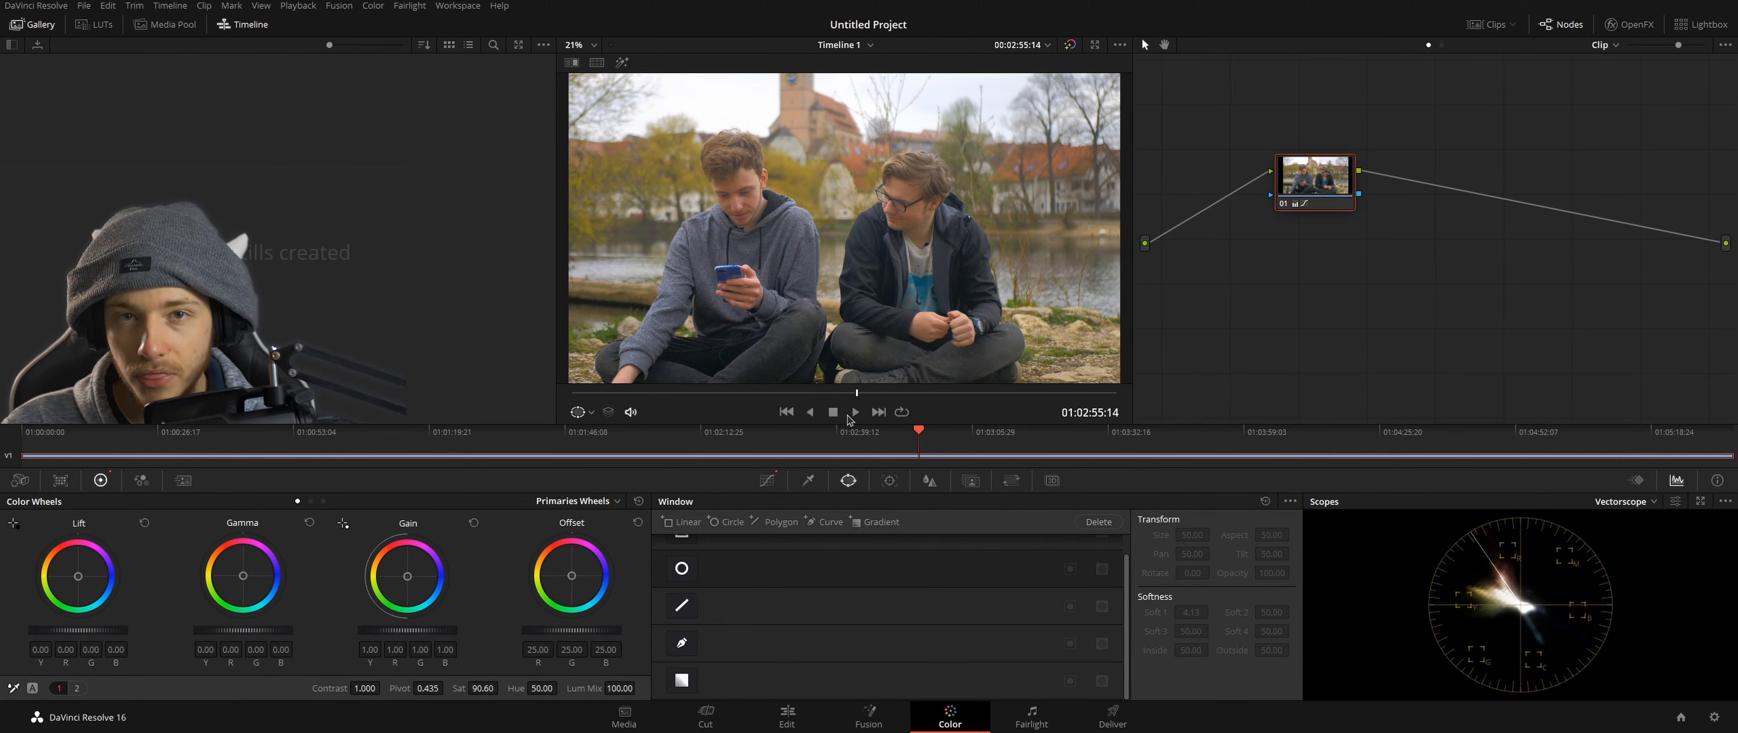
left_click(682, 570)
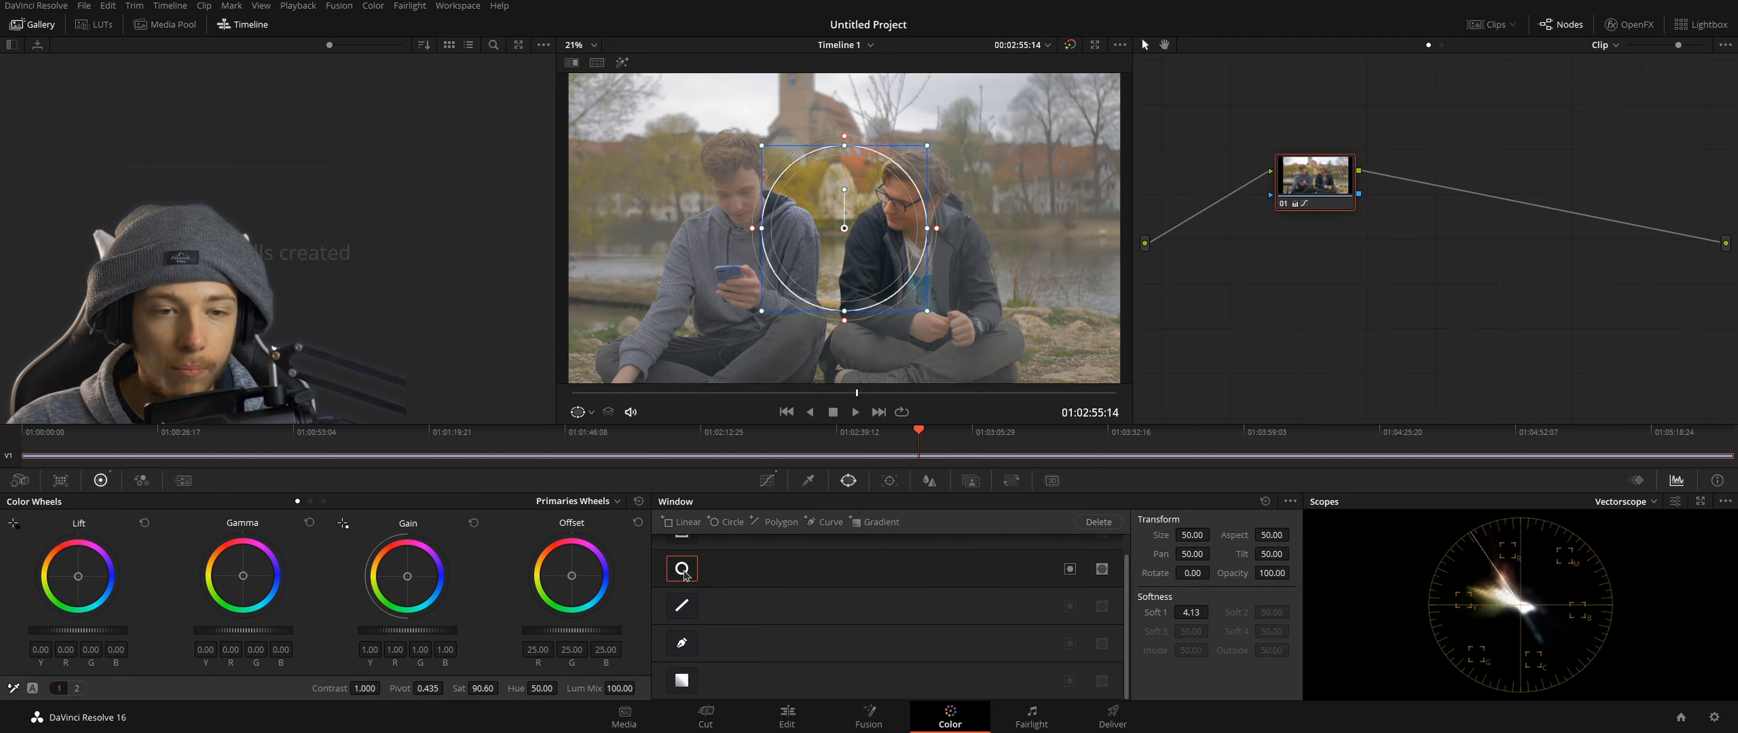
left_click_drag(898, 283, 1056, 182)
left_click_drag(852, 200, 779, 220)
scroll(920, 250, "up", 4)
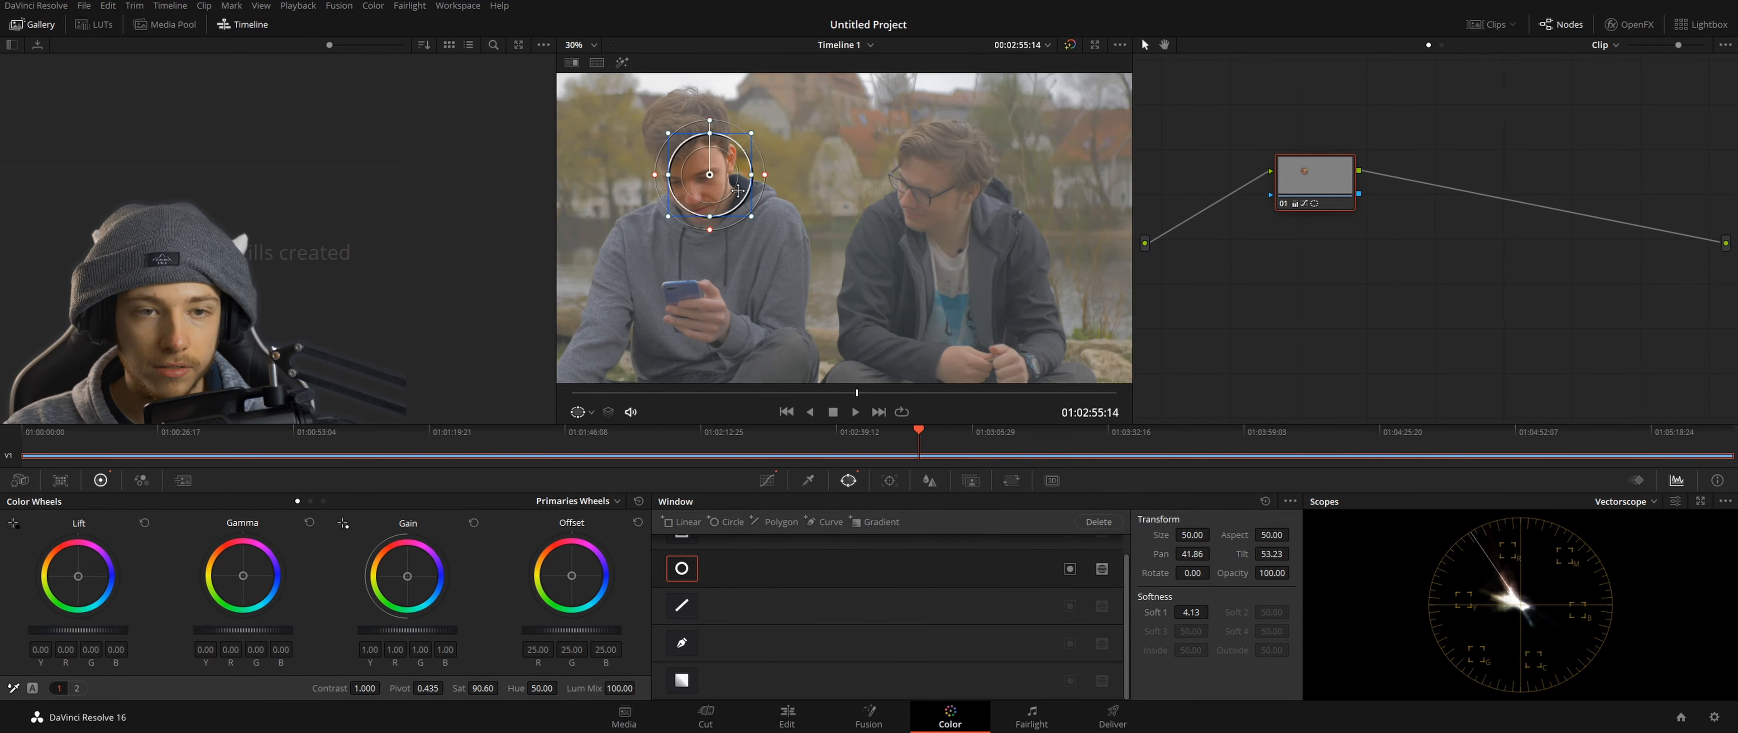
scroll(921, 250, "up", 2)
left_click_drag(983, 292, 898, 277)
scroll(894, 279, "down", 3)
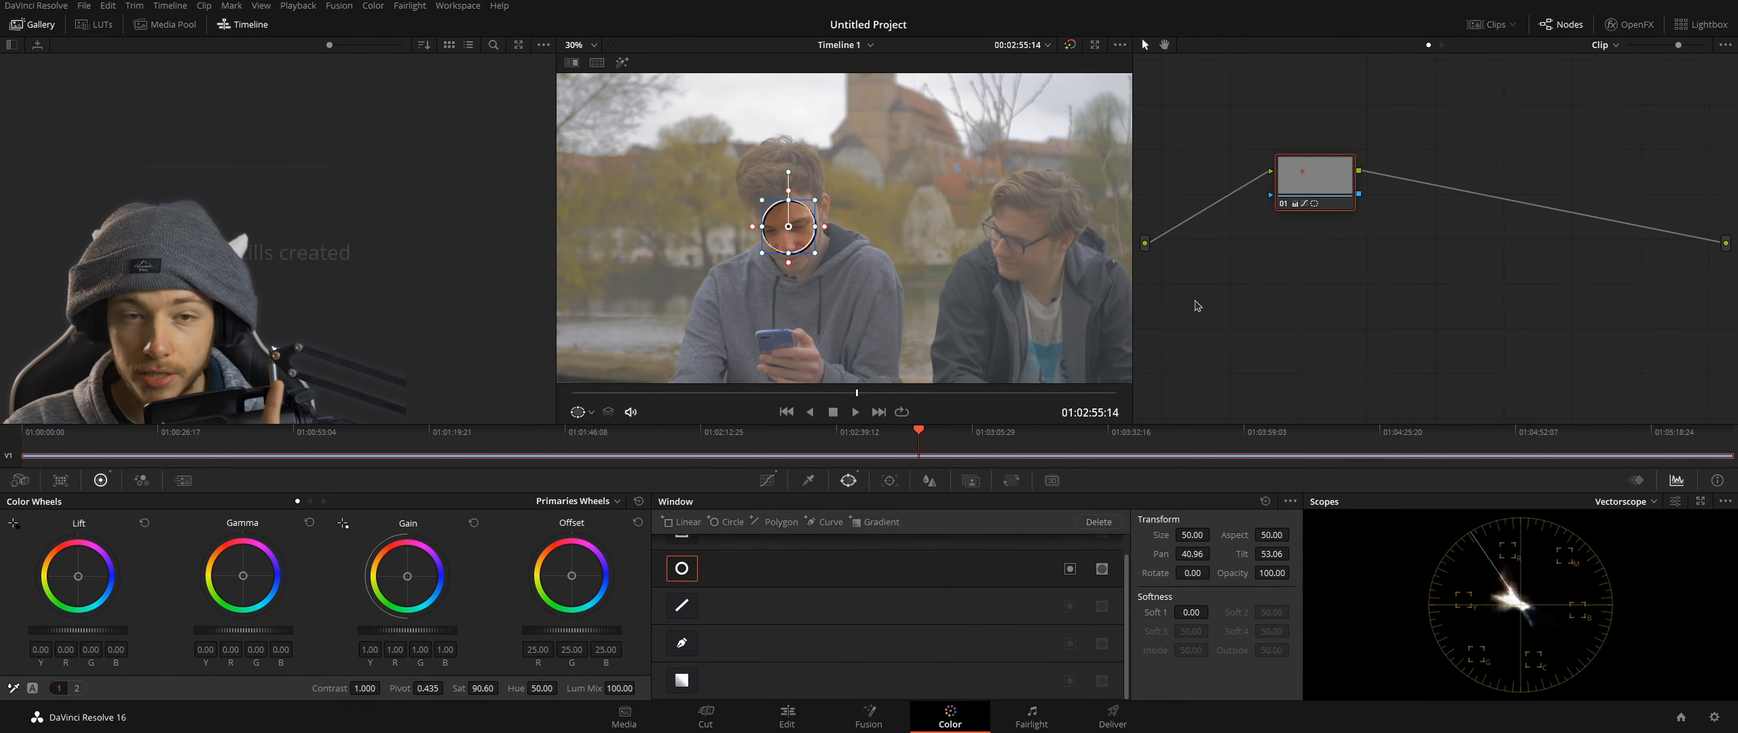
scroll(864, 233, "down", 2)
left_click_drag(865, 234, 786, 224)
Step: Add an alpha output, connect the node's key output to it and nudge the circular window slightly lower on the face
right_click(1362, 278)
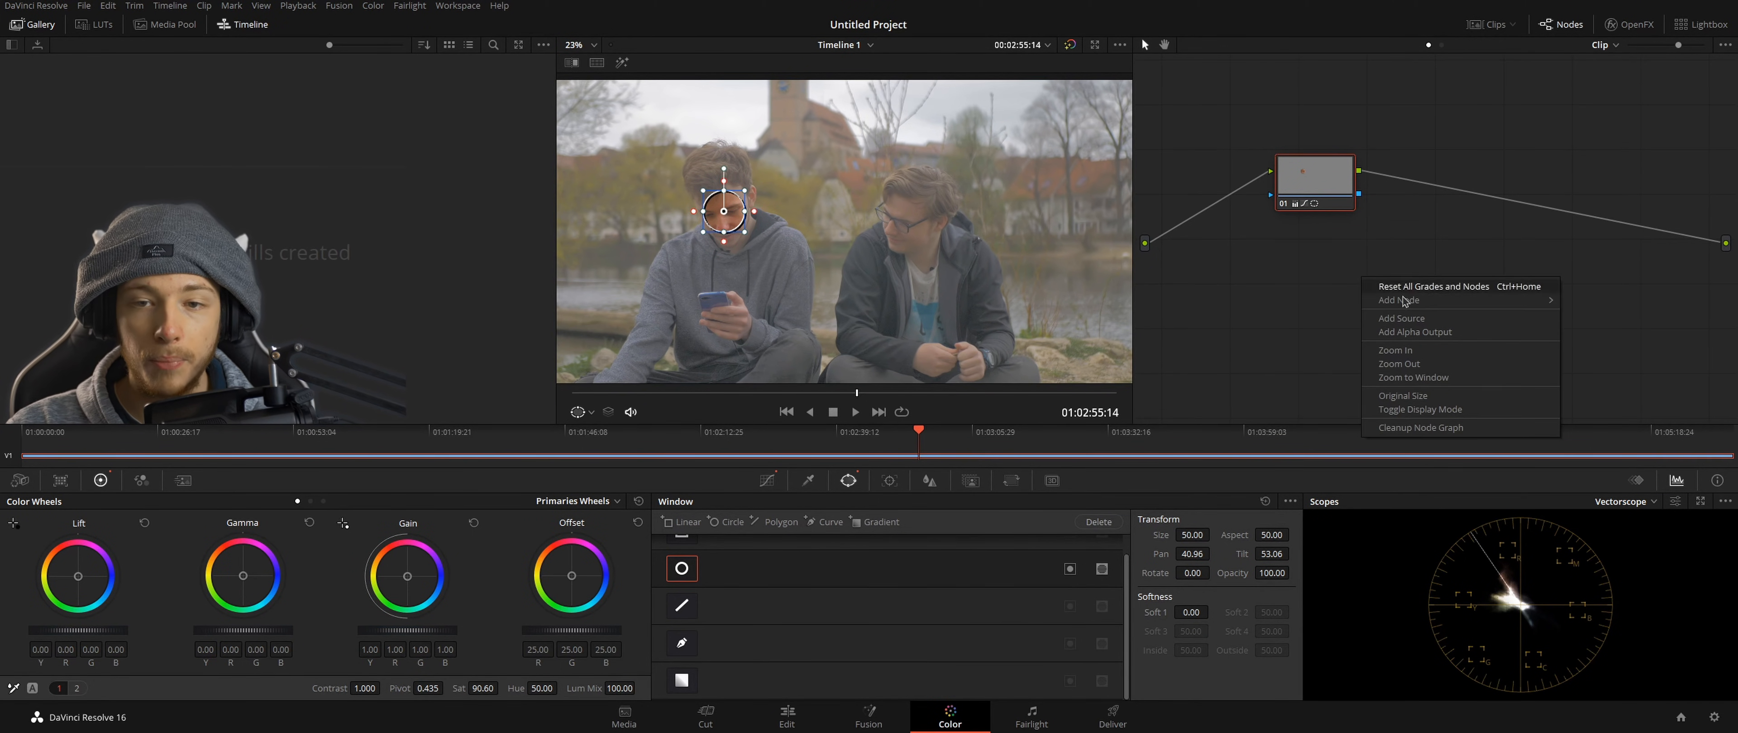
left_click(1416, 332)
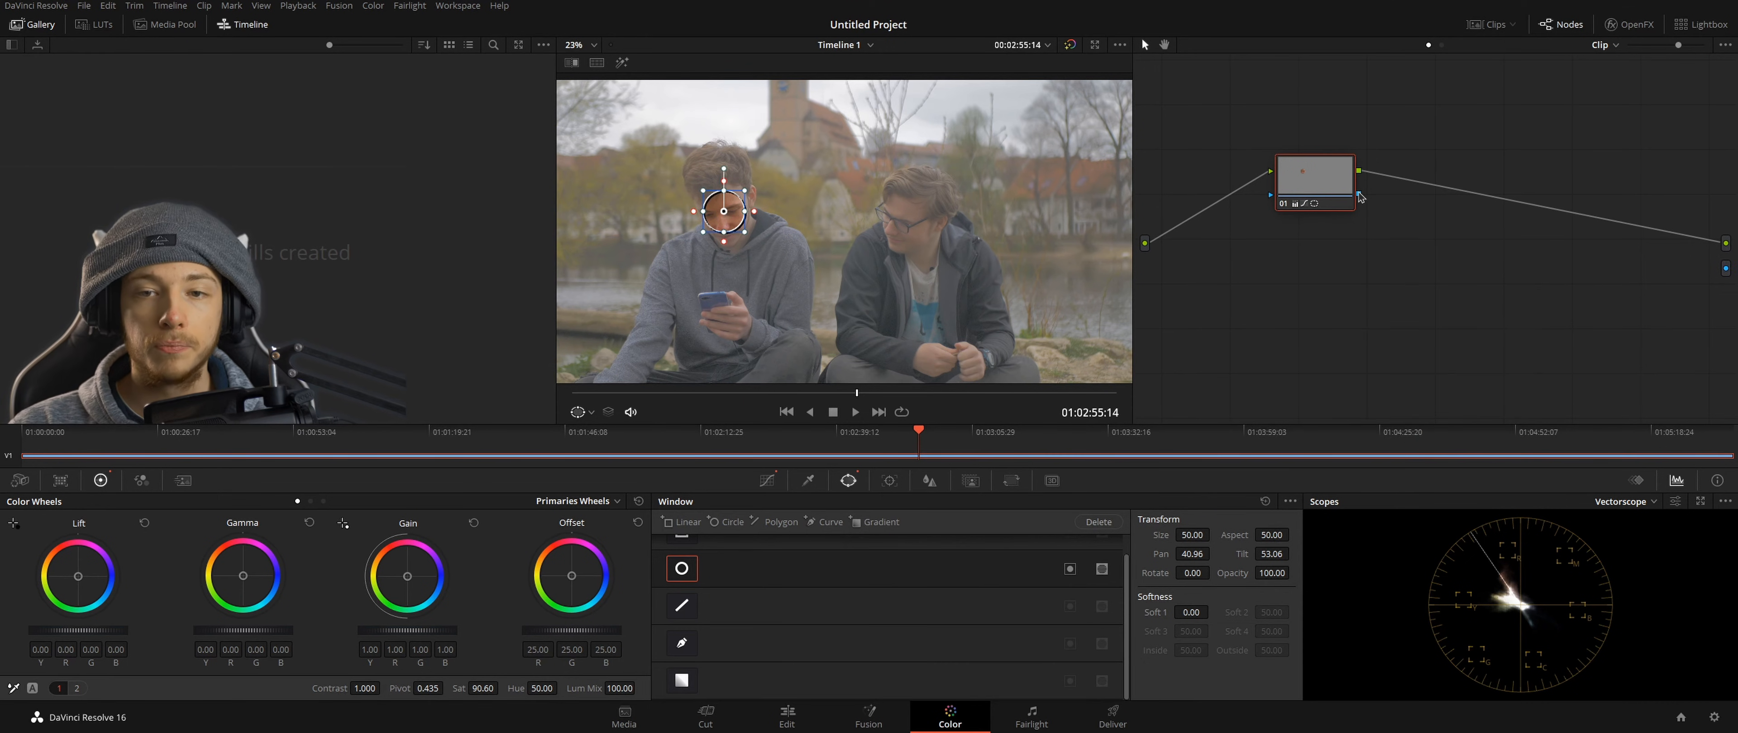
left_click_drag(1362, 195, 1729, 268)
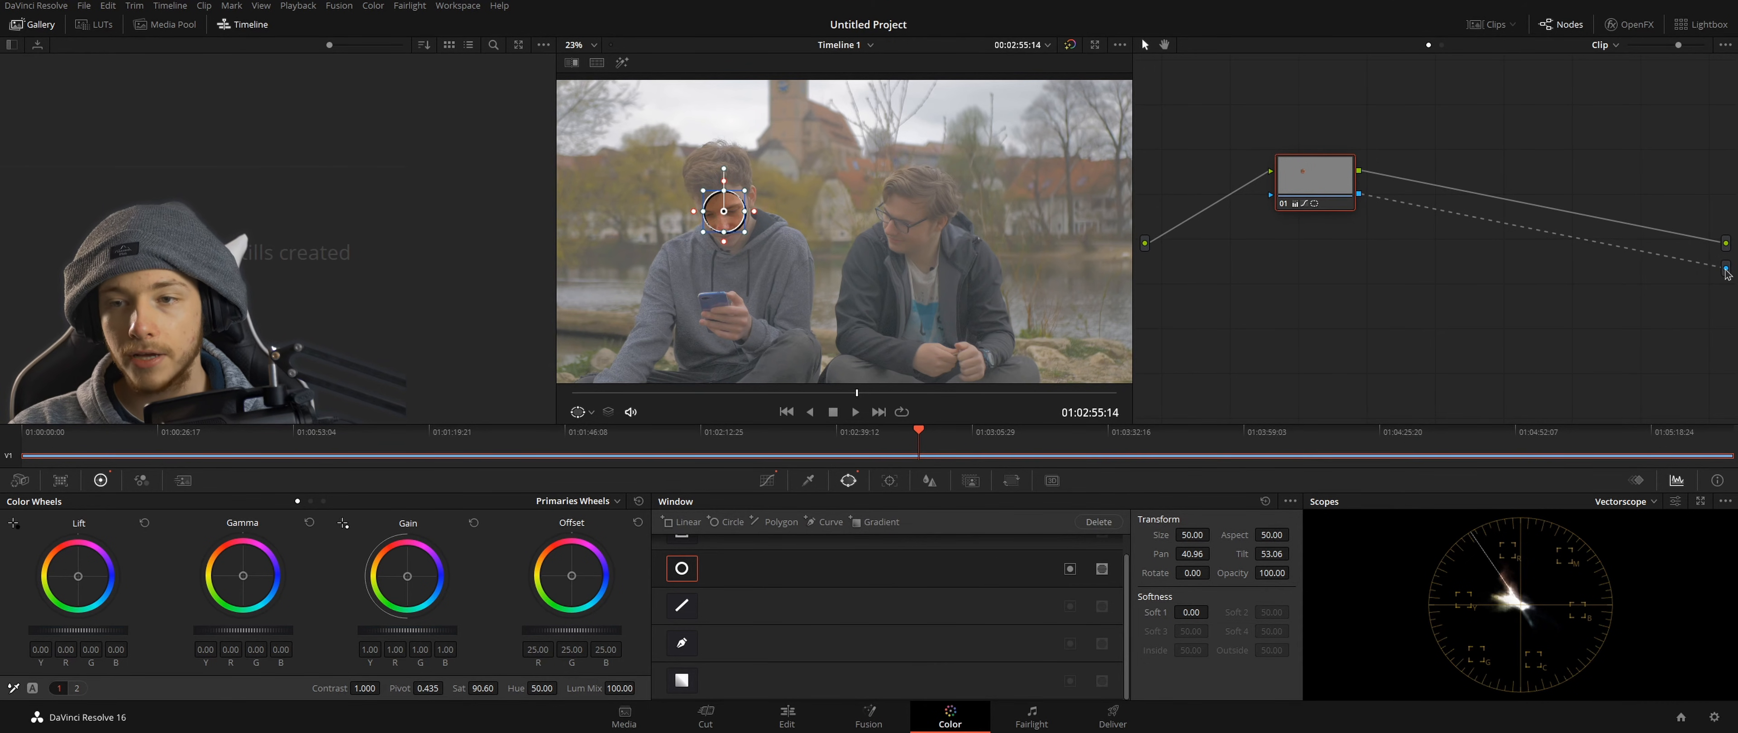
left_click_drag(1306, 177, 1343, 192)
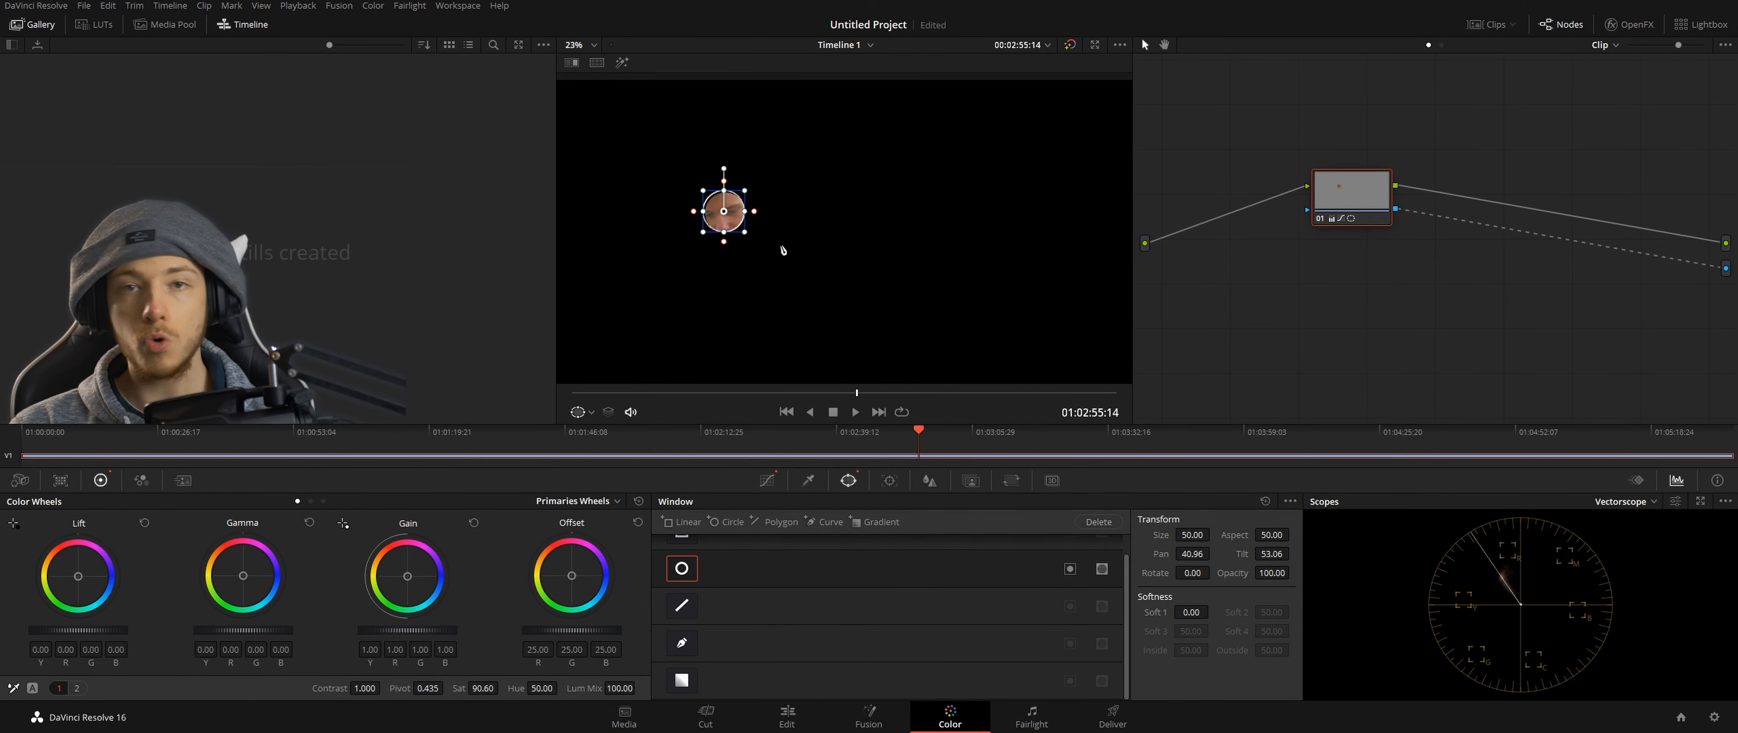
left_click_drag(724, 211, 725, 217)
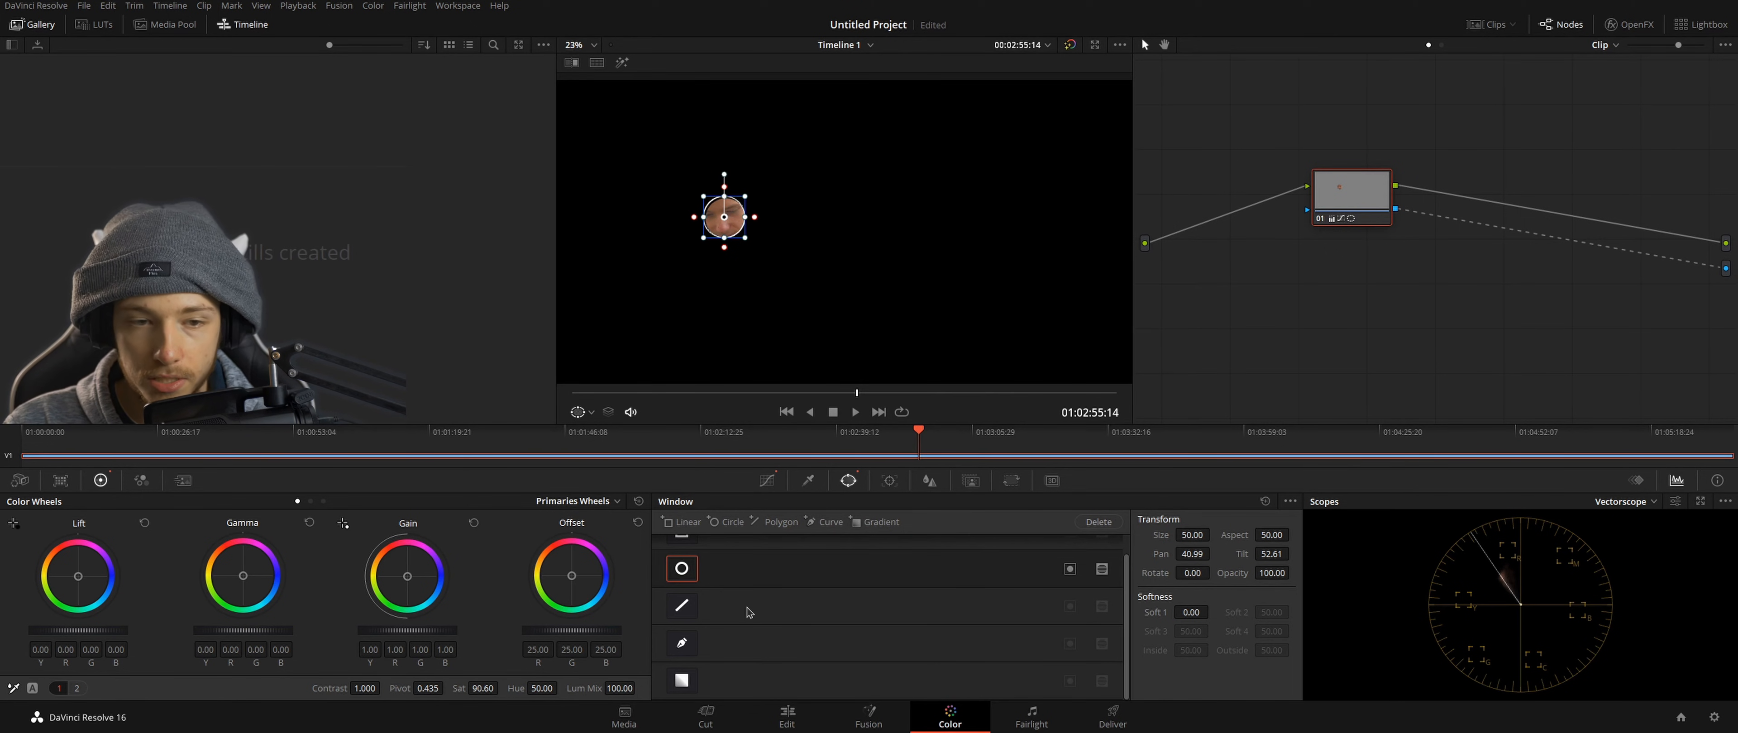
Step: Adjust the hue to 49.60 against the skin tone line, trying 46.20, 48.40 and 50.20 and toggling the circular window to compare
left_click_drag(542, 689, 526, 689)
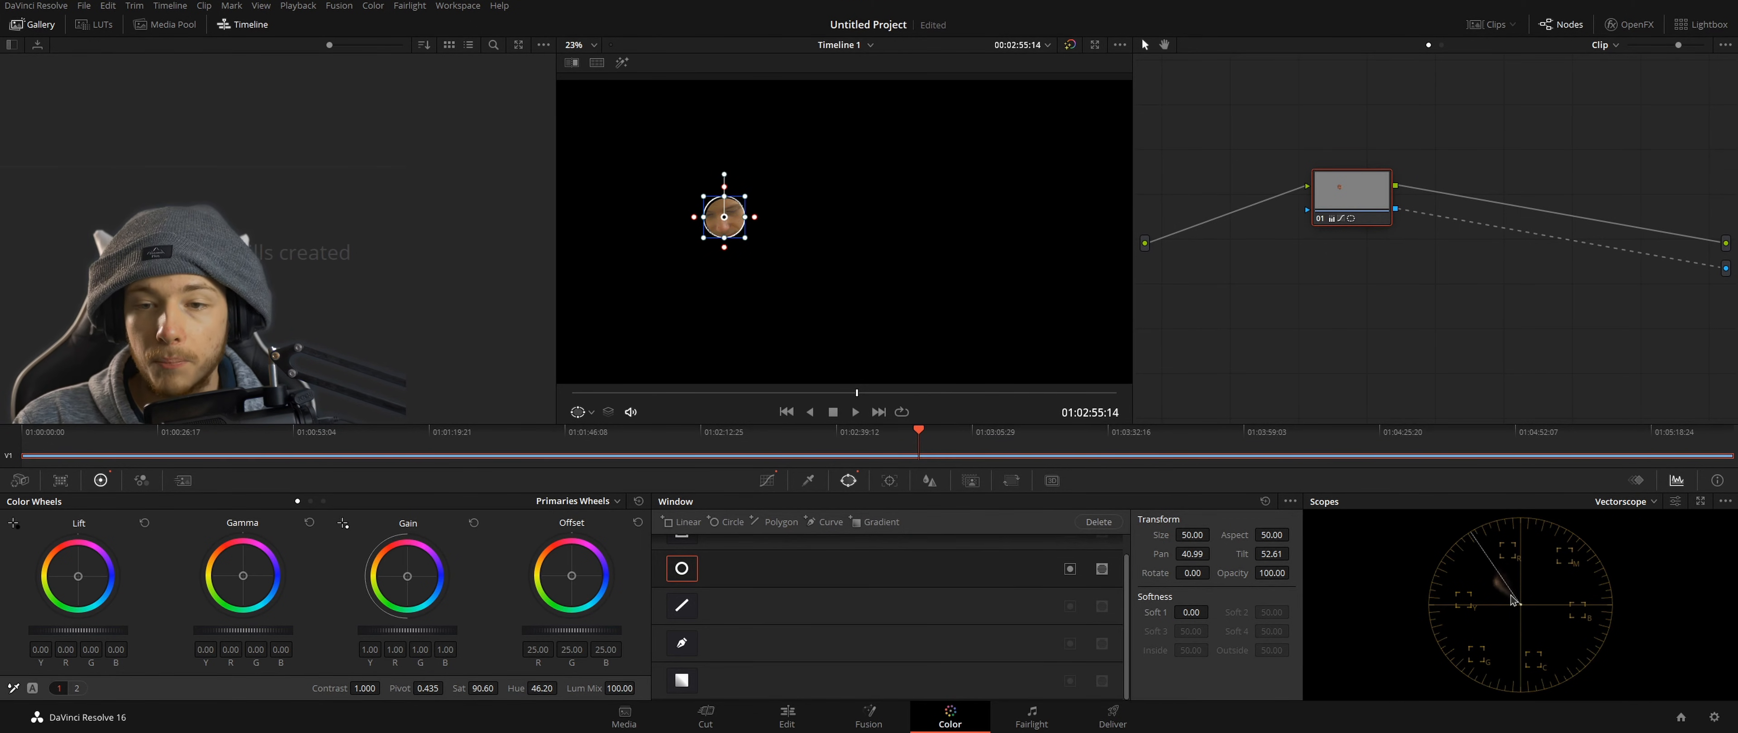
left_click(672, 575)
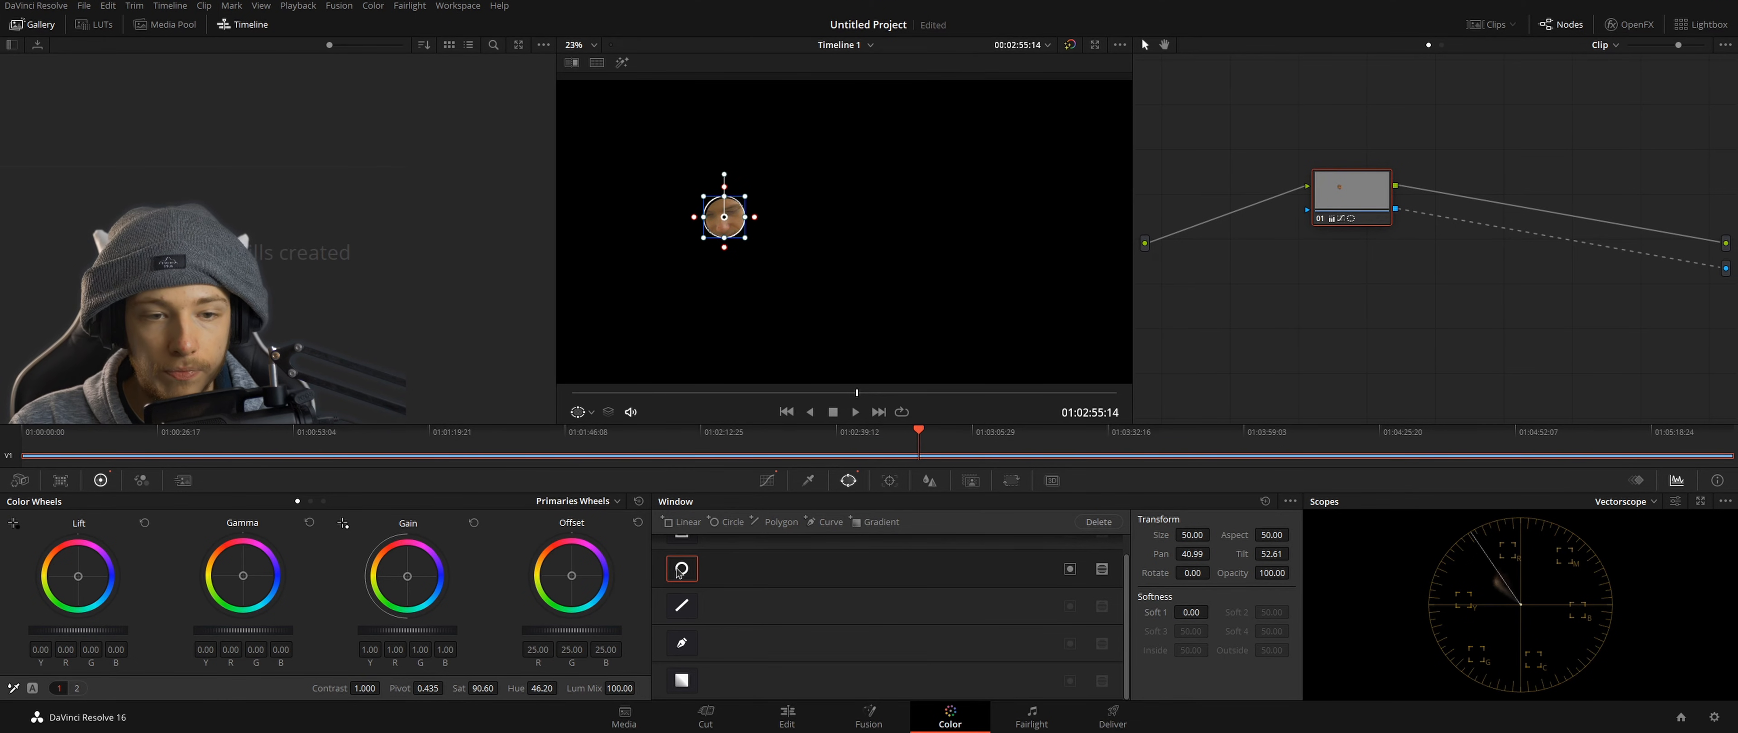
left_click_drag(550, 689, 561, 688)
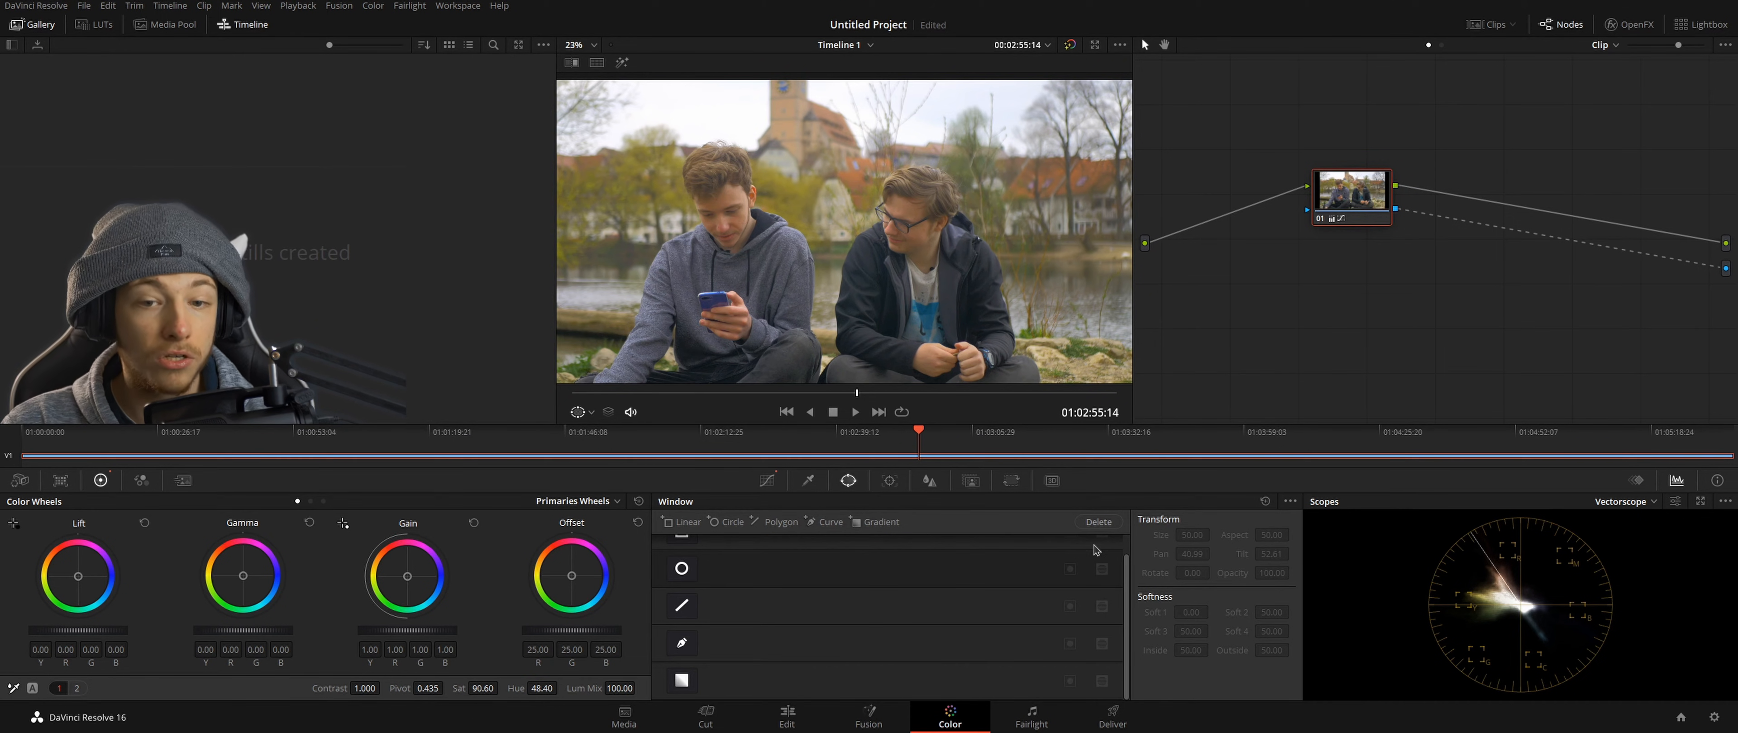
left_click(683, 570)
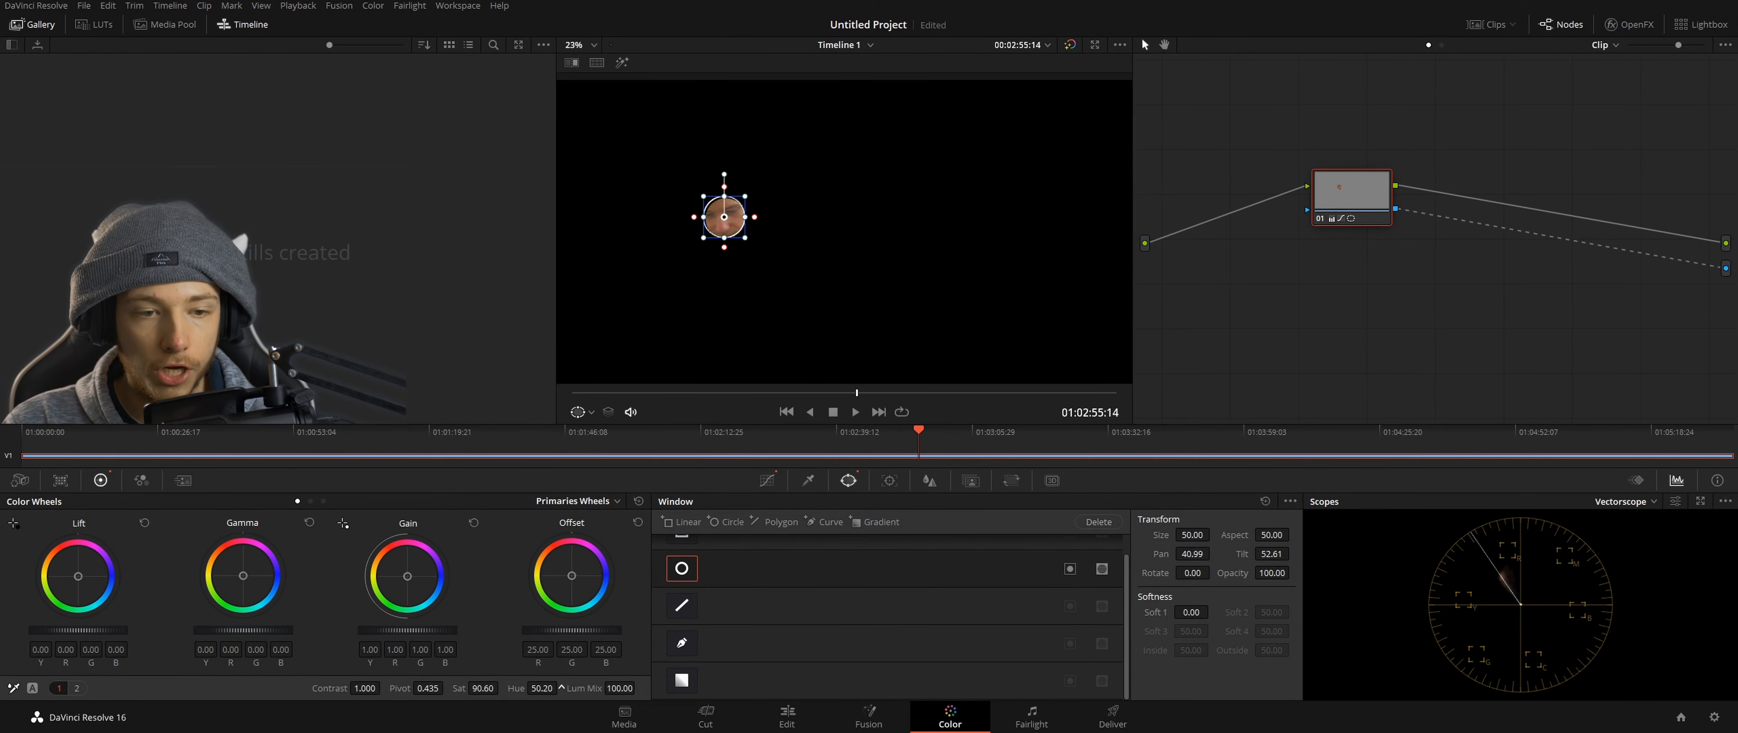
left_click_drag(561, 689, 561, 688)
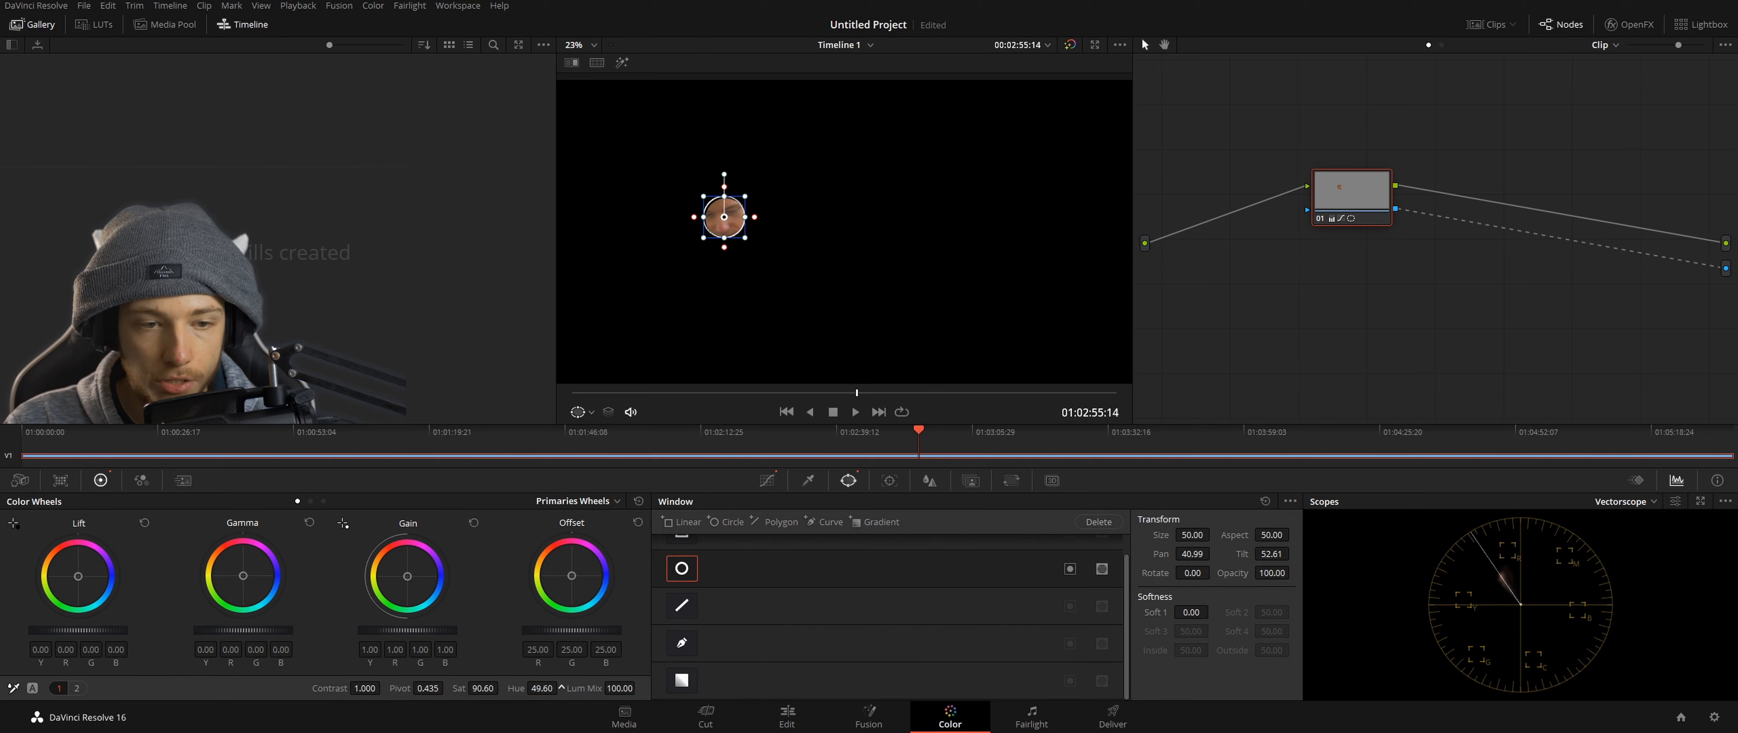
Step: Set the node's hue to 50.00
double_click(536, 688)
type("50")
key("Return")
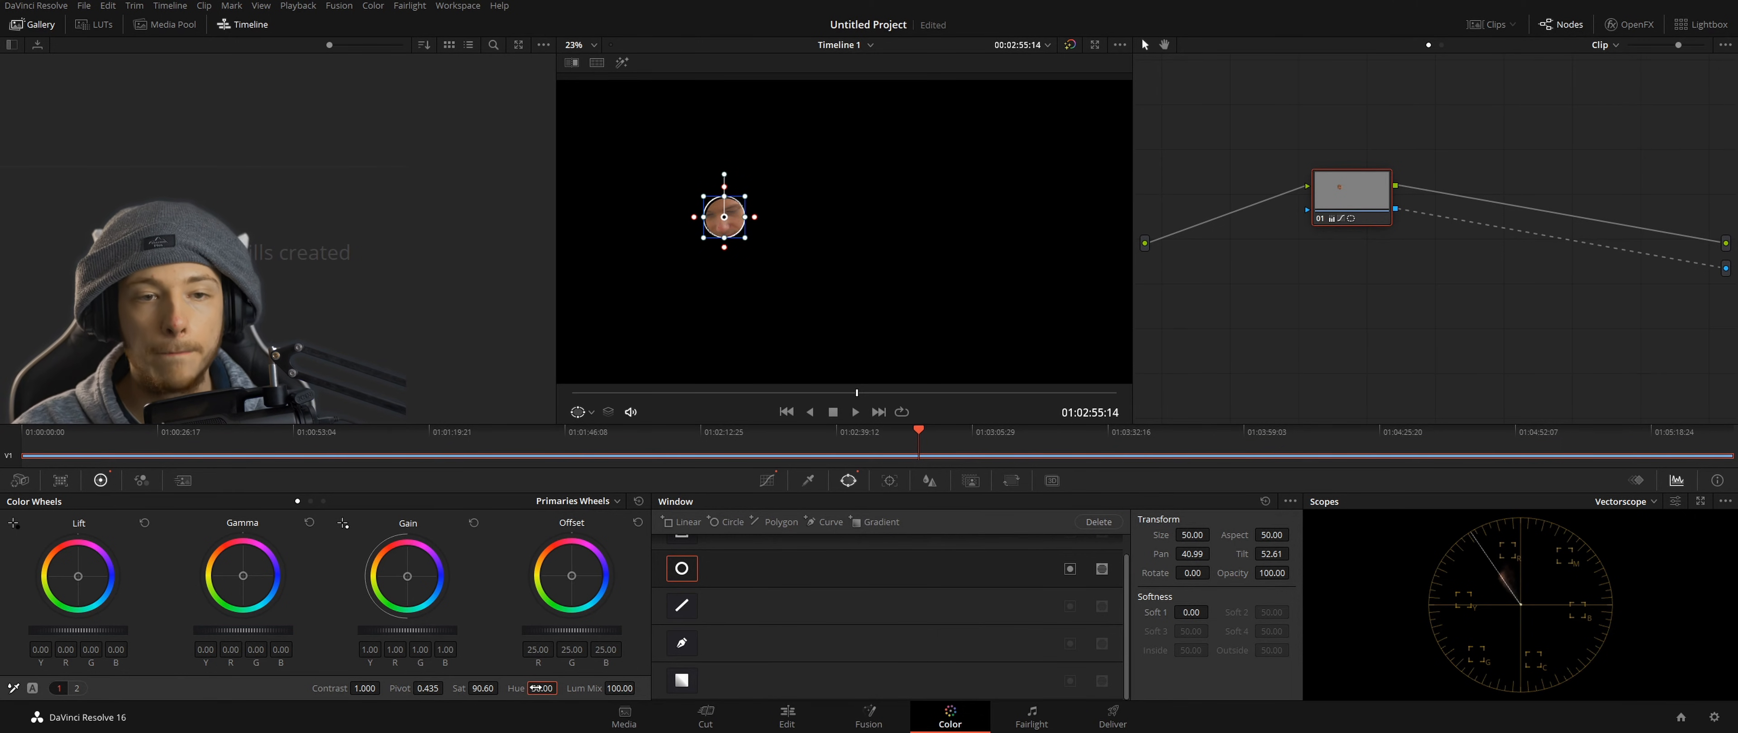
Step: Toggle the circular face window to compare, leave it disabled and switch the scope to Parade
left_click(683, 571)
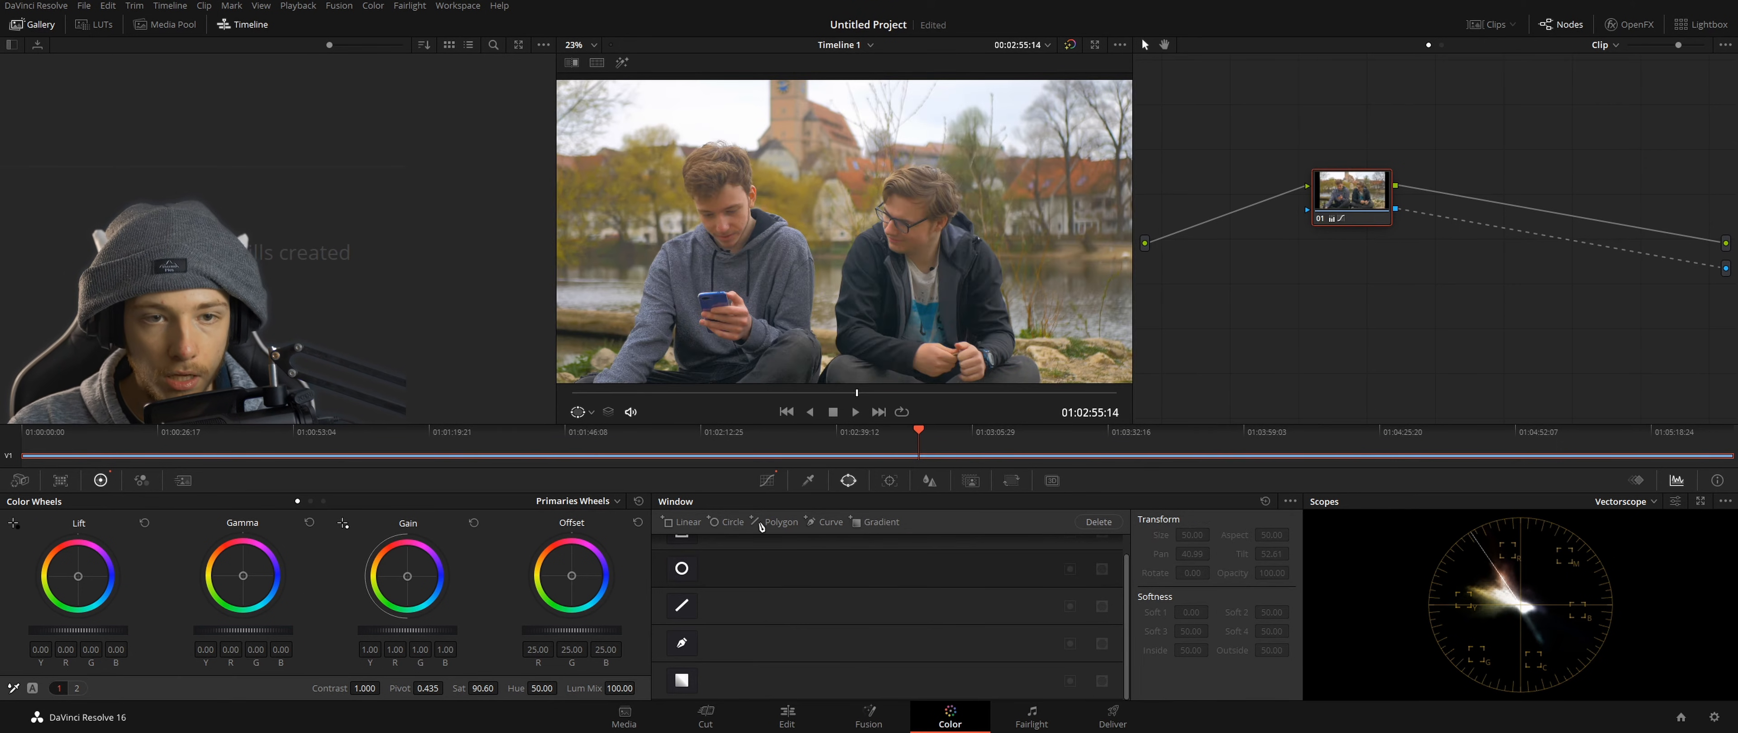
left_click(682, 571)
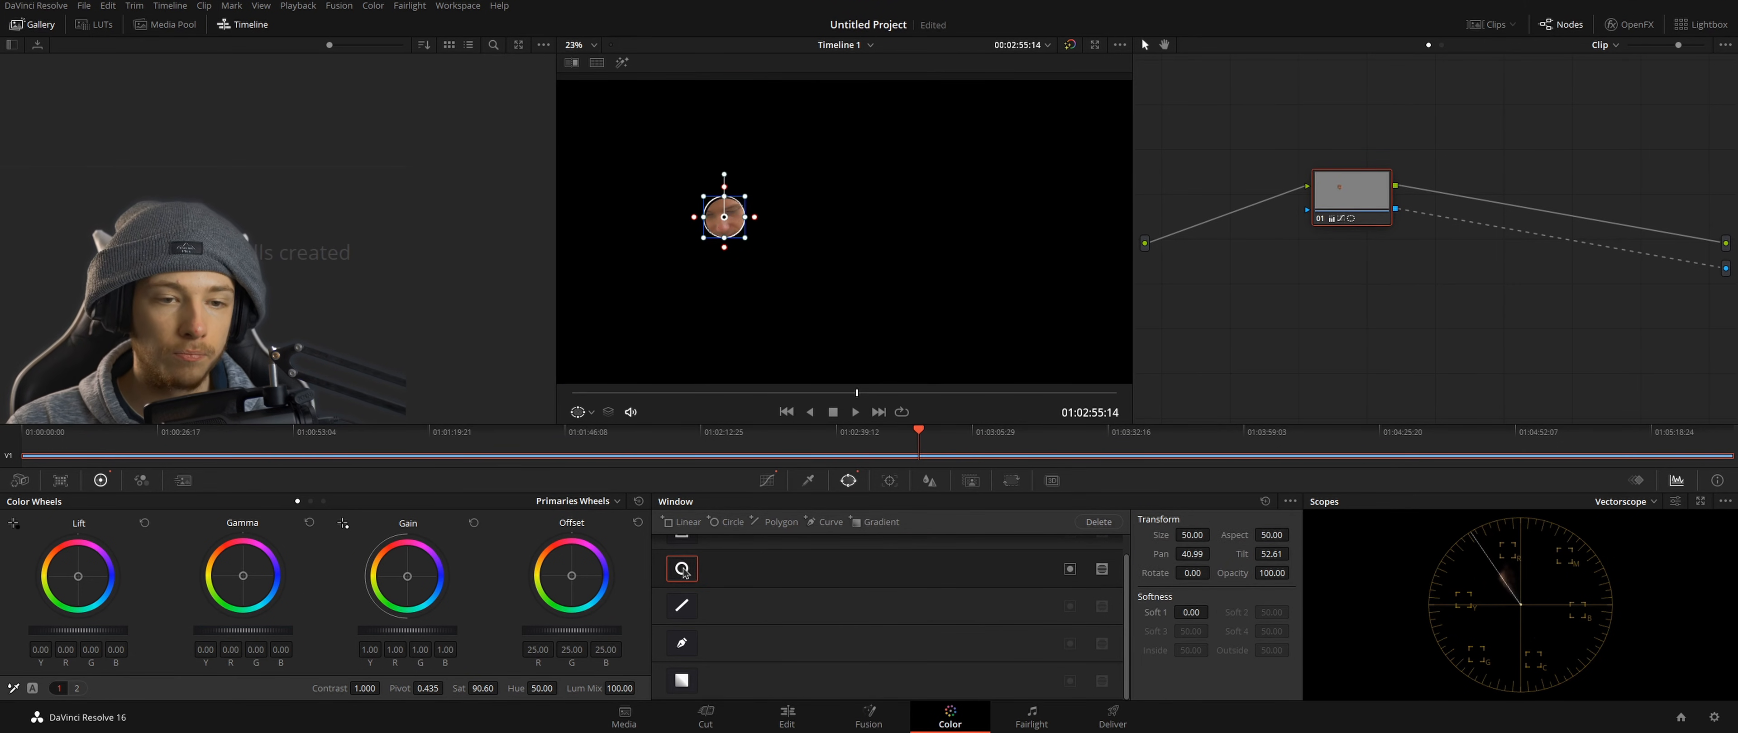
left_click(683, 572)
key("ctrl+s")
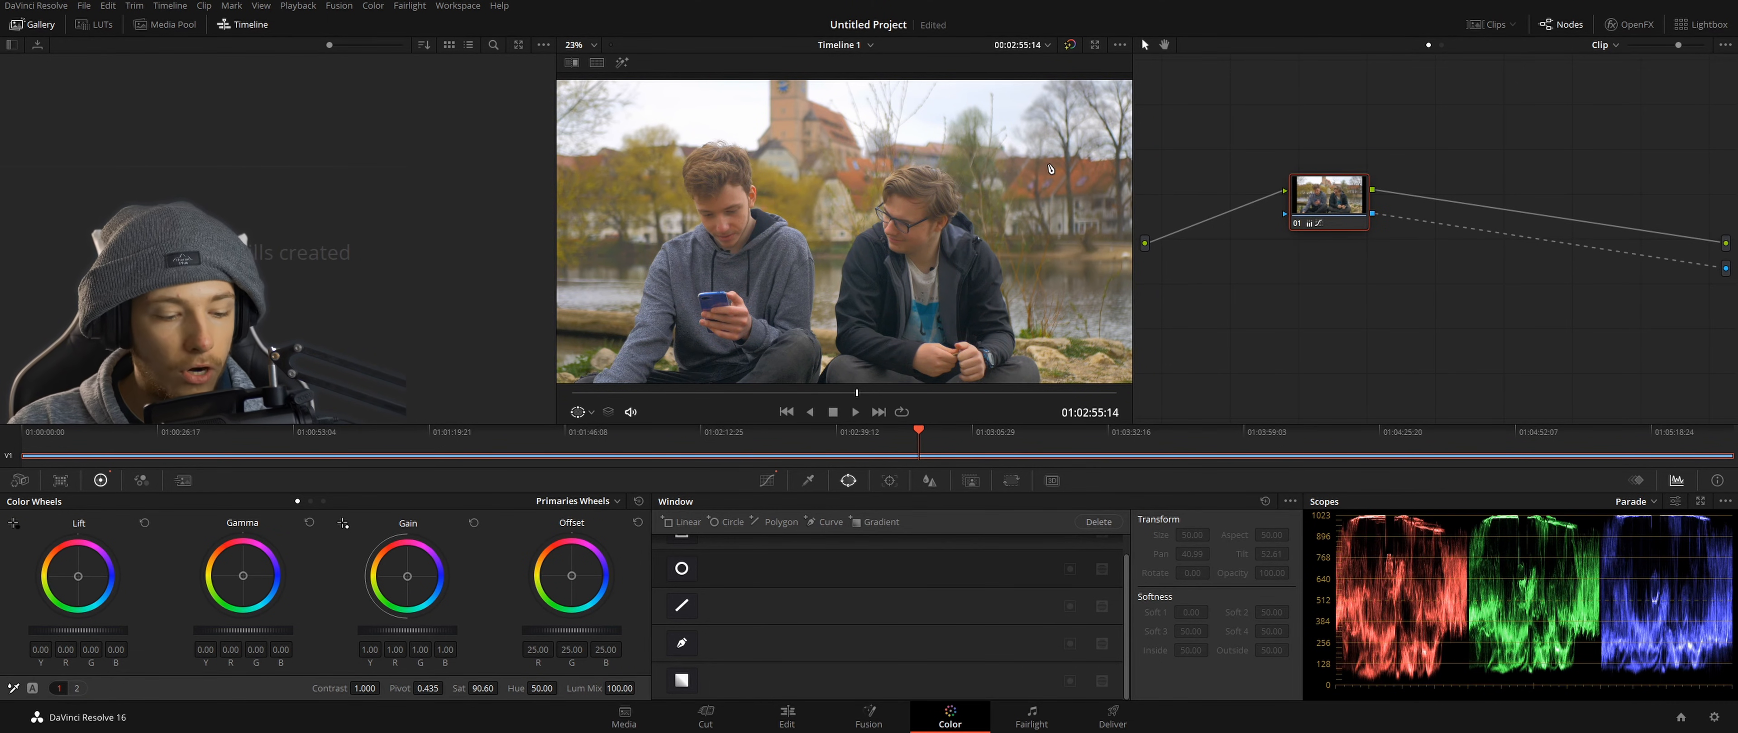
Step: Bypass and restore all grades repeatedly to compare the original and graded image and Parade scope, leaving the grade enabled
key("shift+d")
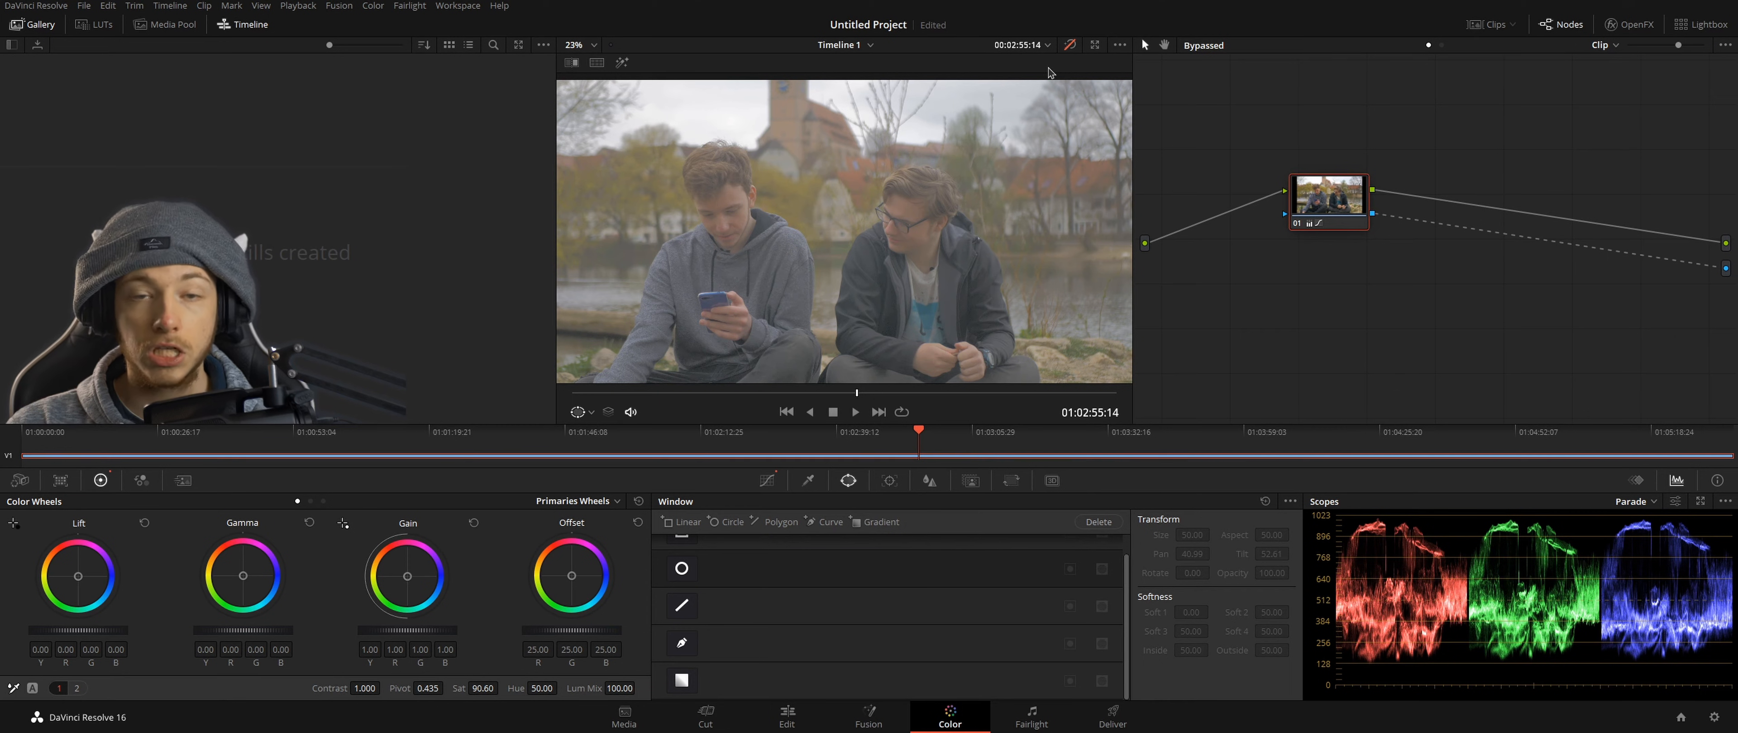
left_click(1071, 46)
left_click(1071, 46)
left_click(1071, 45)
left_click(1071, 45)
left_click(1072, 45)
left_click(1072, 46)
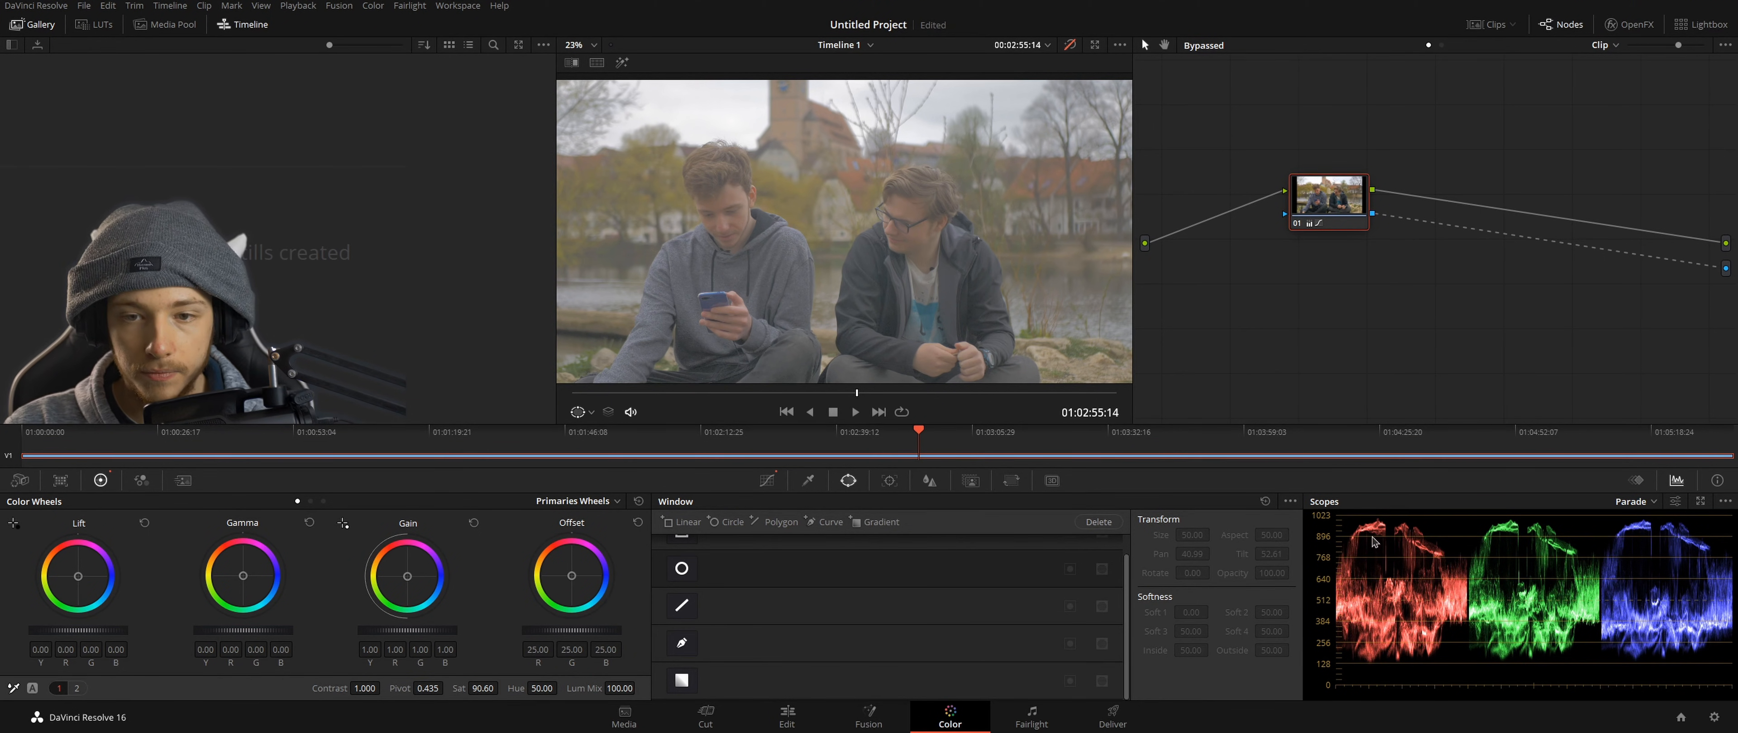
left_click(1070, 46)
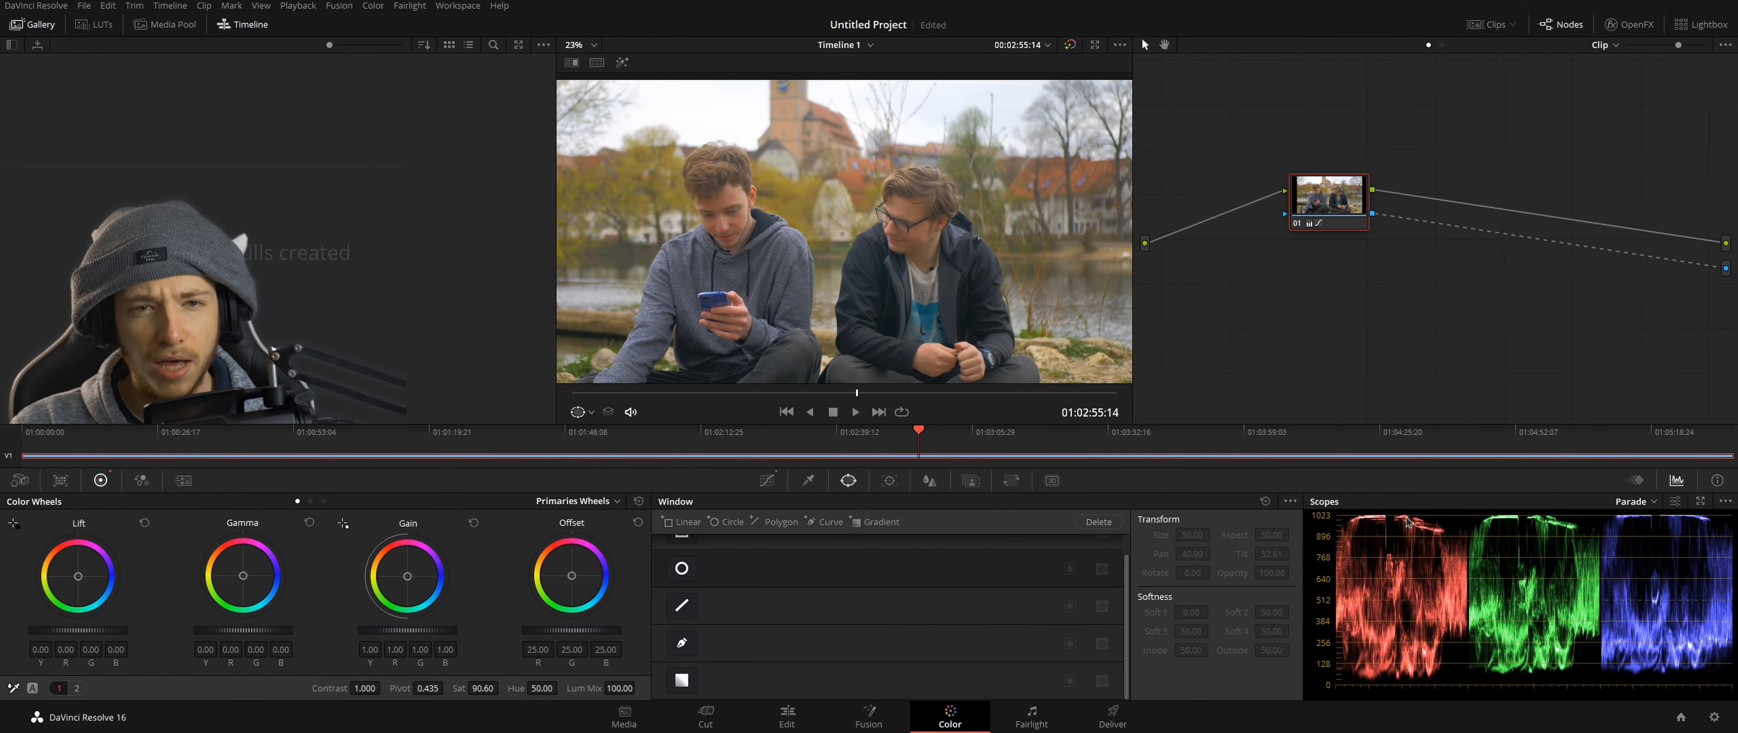
Step: Add a Corrector node below node 01 and connect the source input to it
right_click(1324, 283)
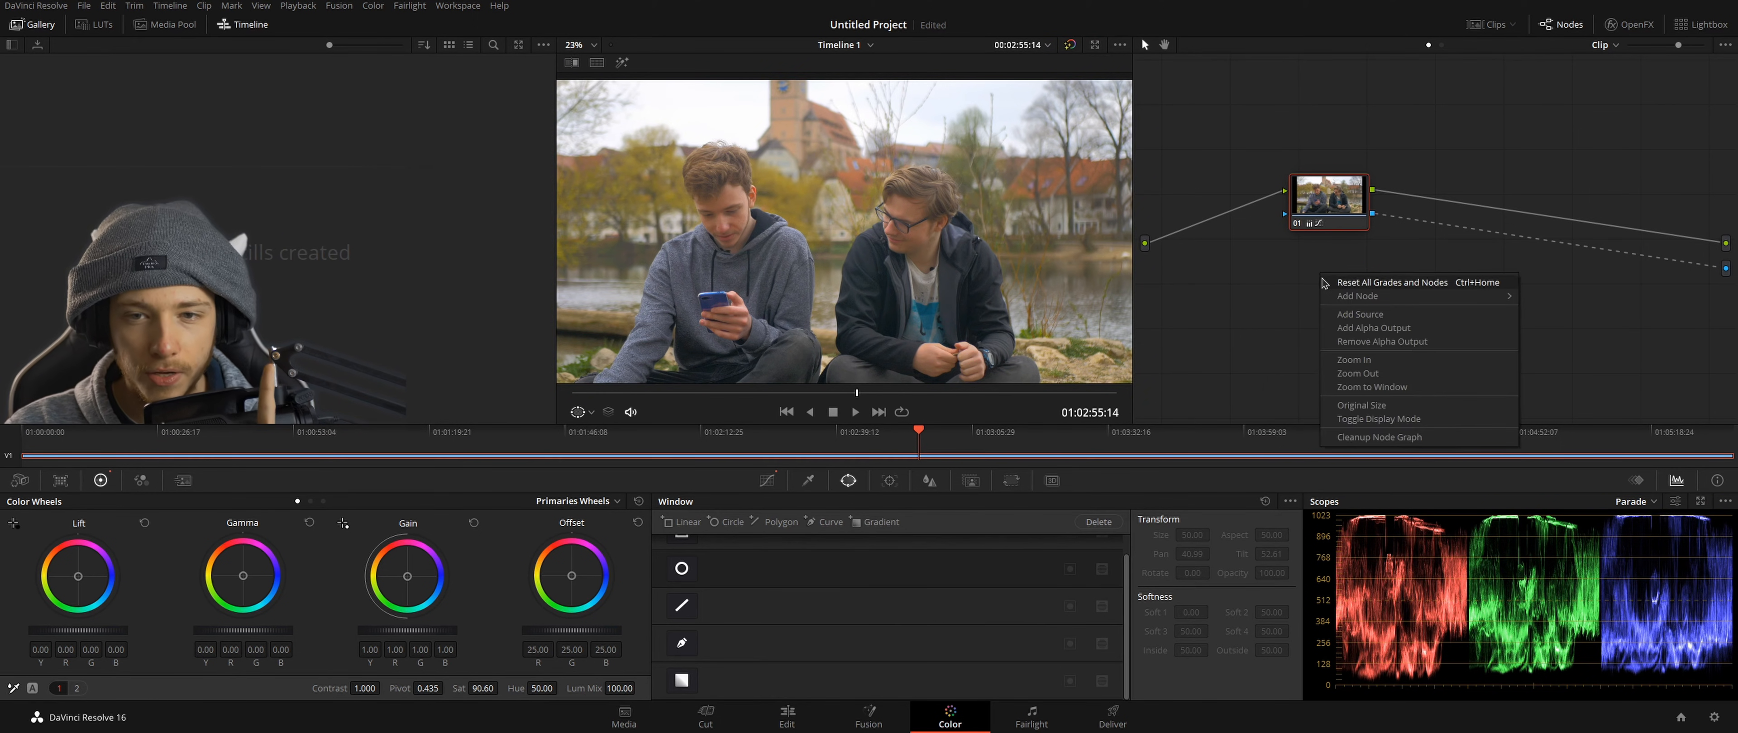
mouse_move(1361, 301)
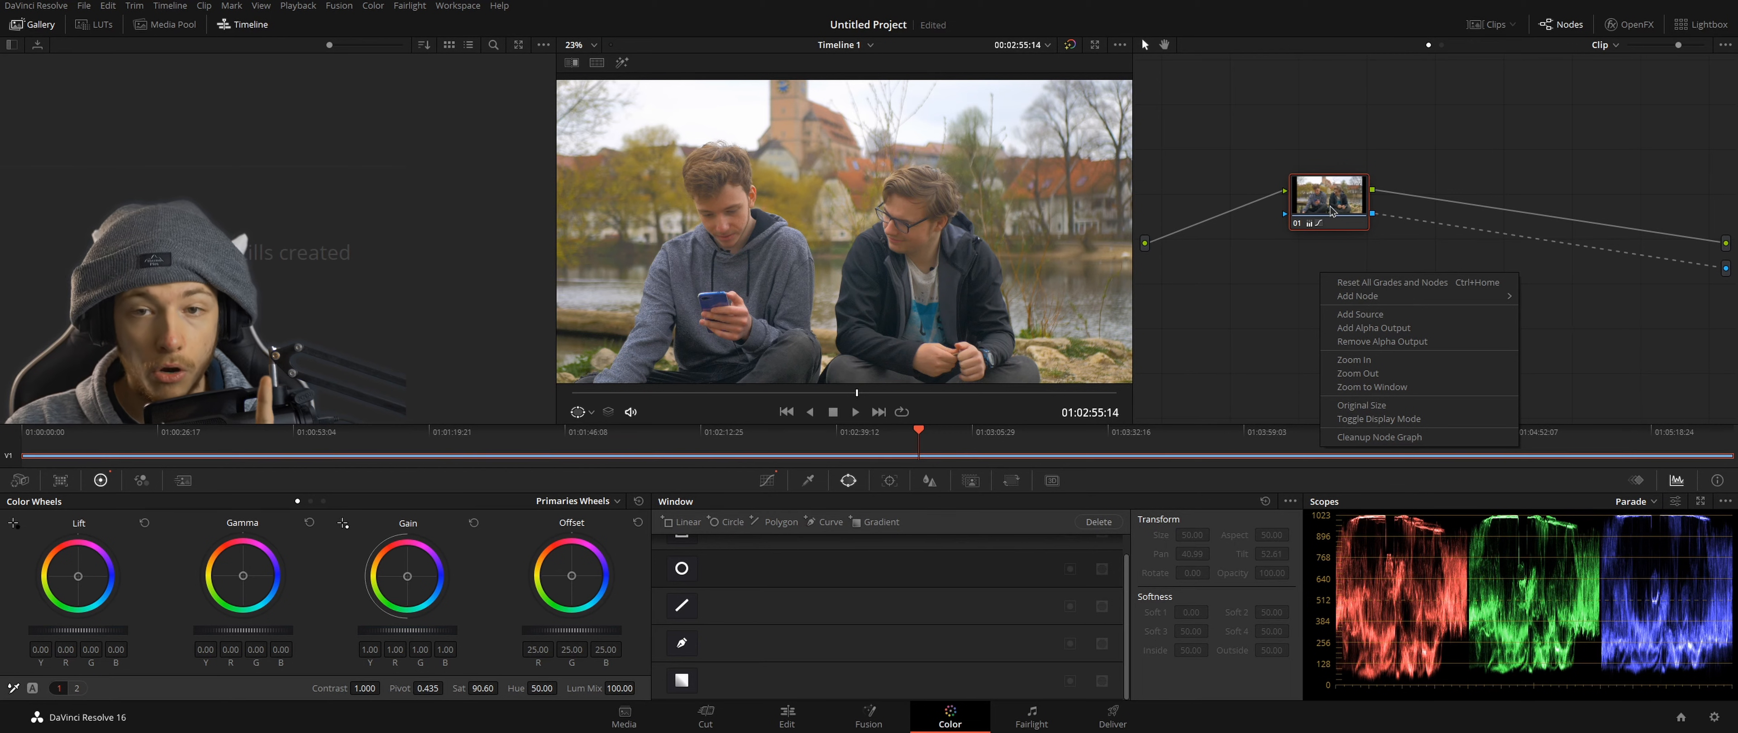
left_click_drag(1333, 206, 1328, 205)
right_click(1331, 240)
mouse_move(1376, 264)
left_click(1559, 268)
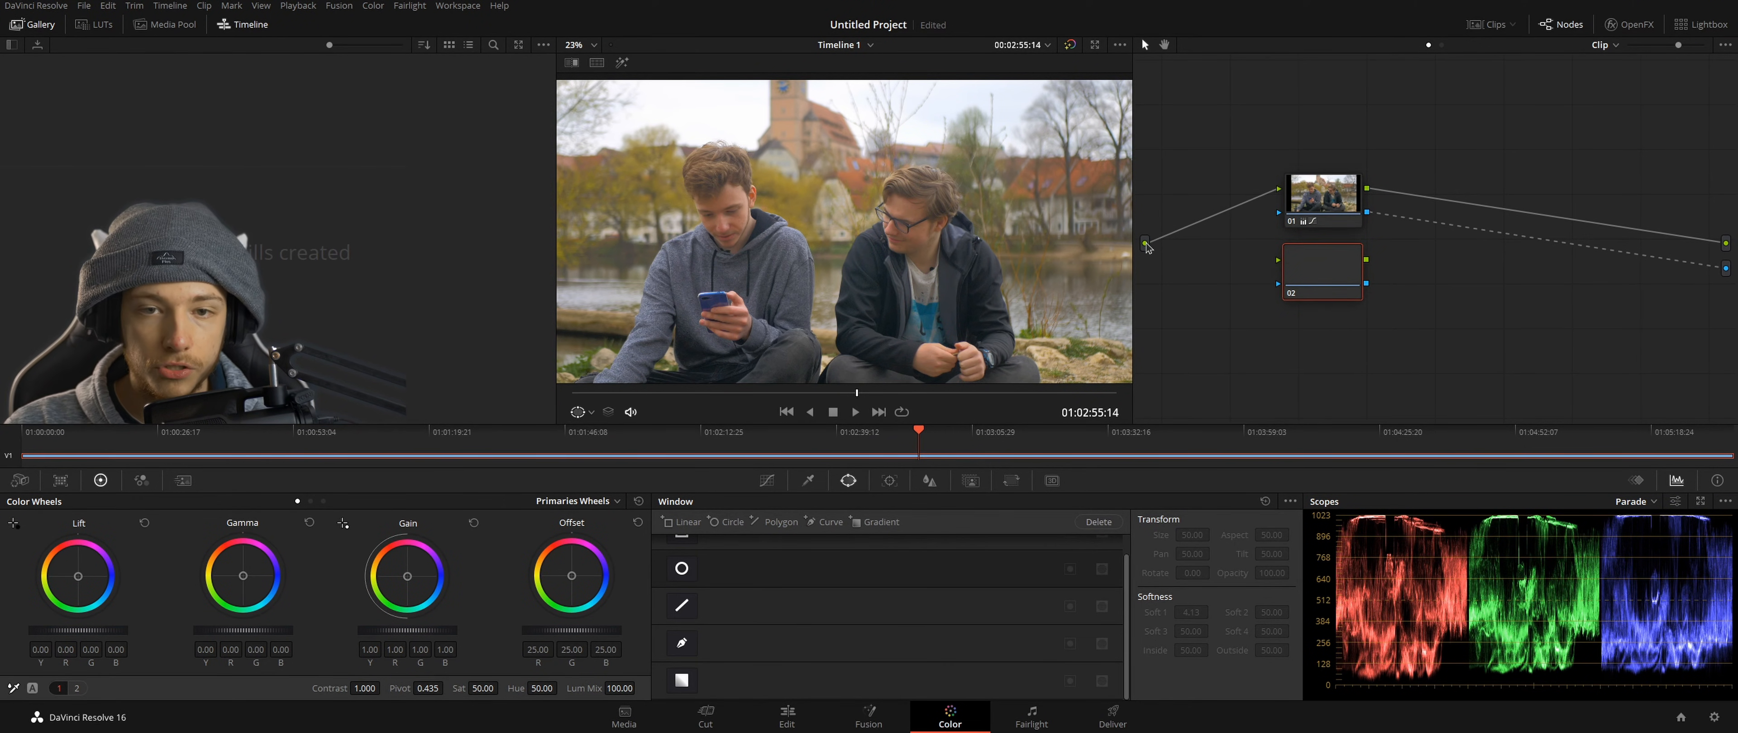
left_click_drag(1145, 243, 1336, 274)
Step: Add a Layer Mixer, feed nodes 01 and 02 into it and connect its output to the graph's final output
right_click(1433, 316)
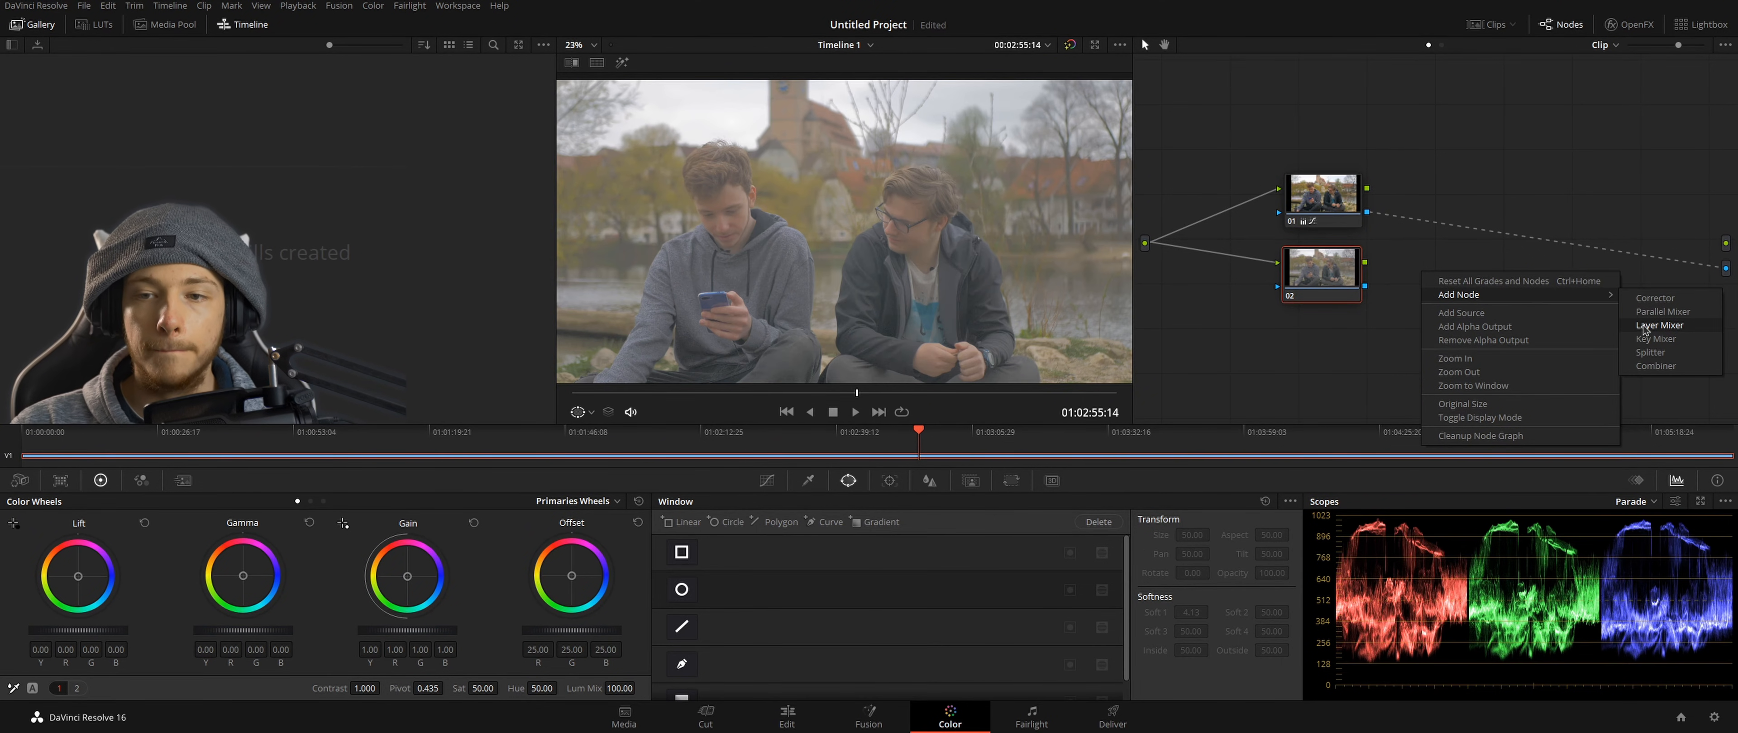
left_click(1645, 327)
left_click_drag(1426, 281, 1441, 263)
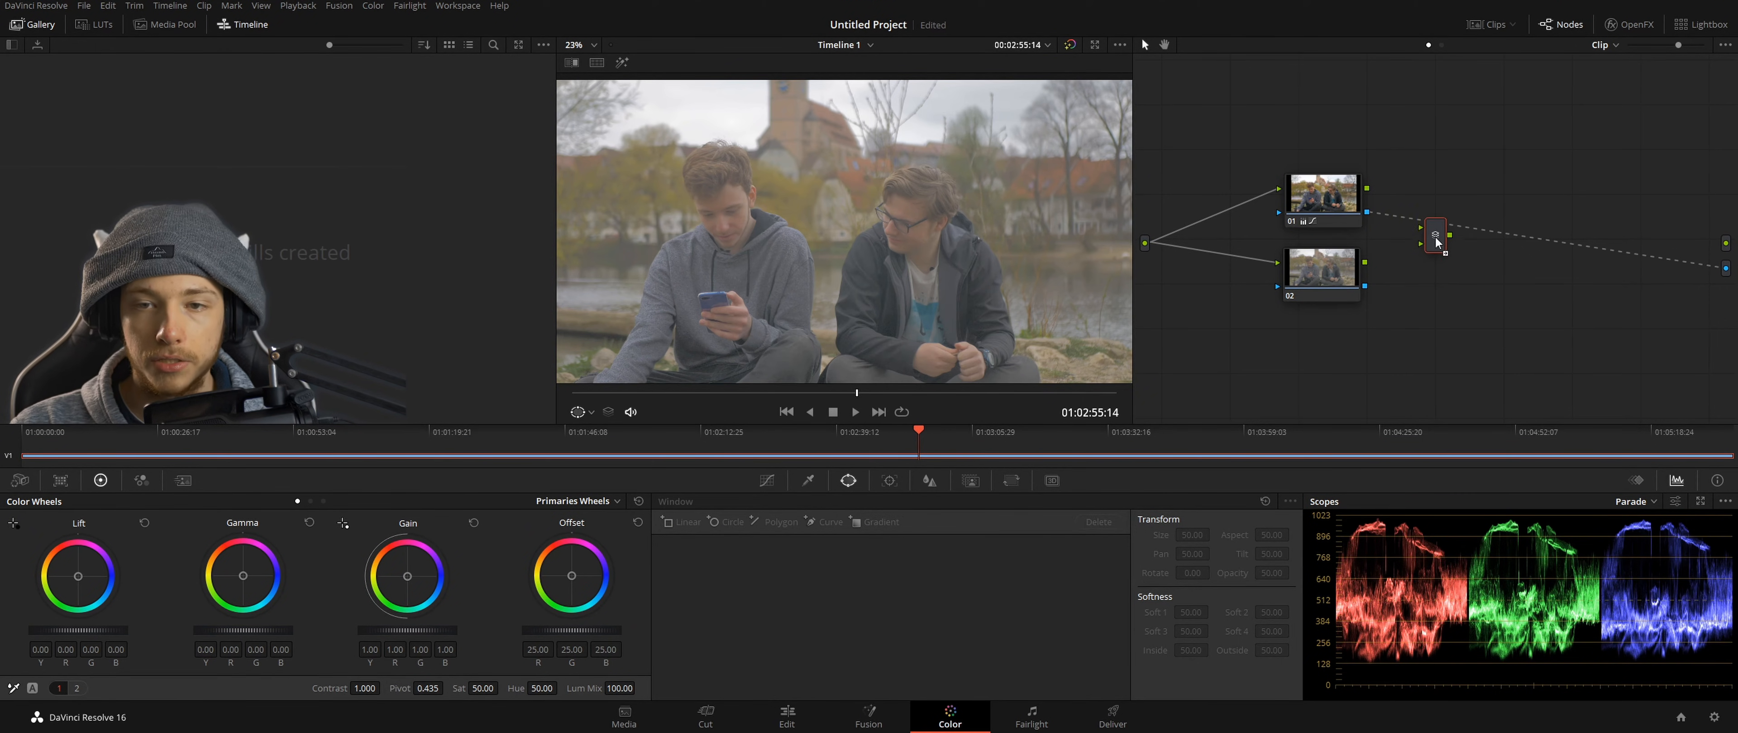
left_click_drag(1367, 188, 1421, 262)
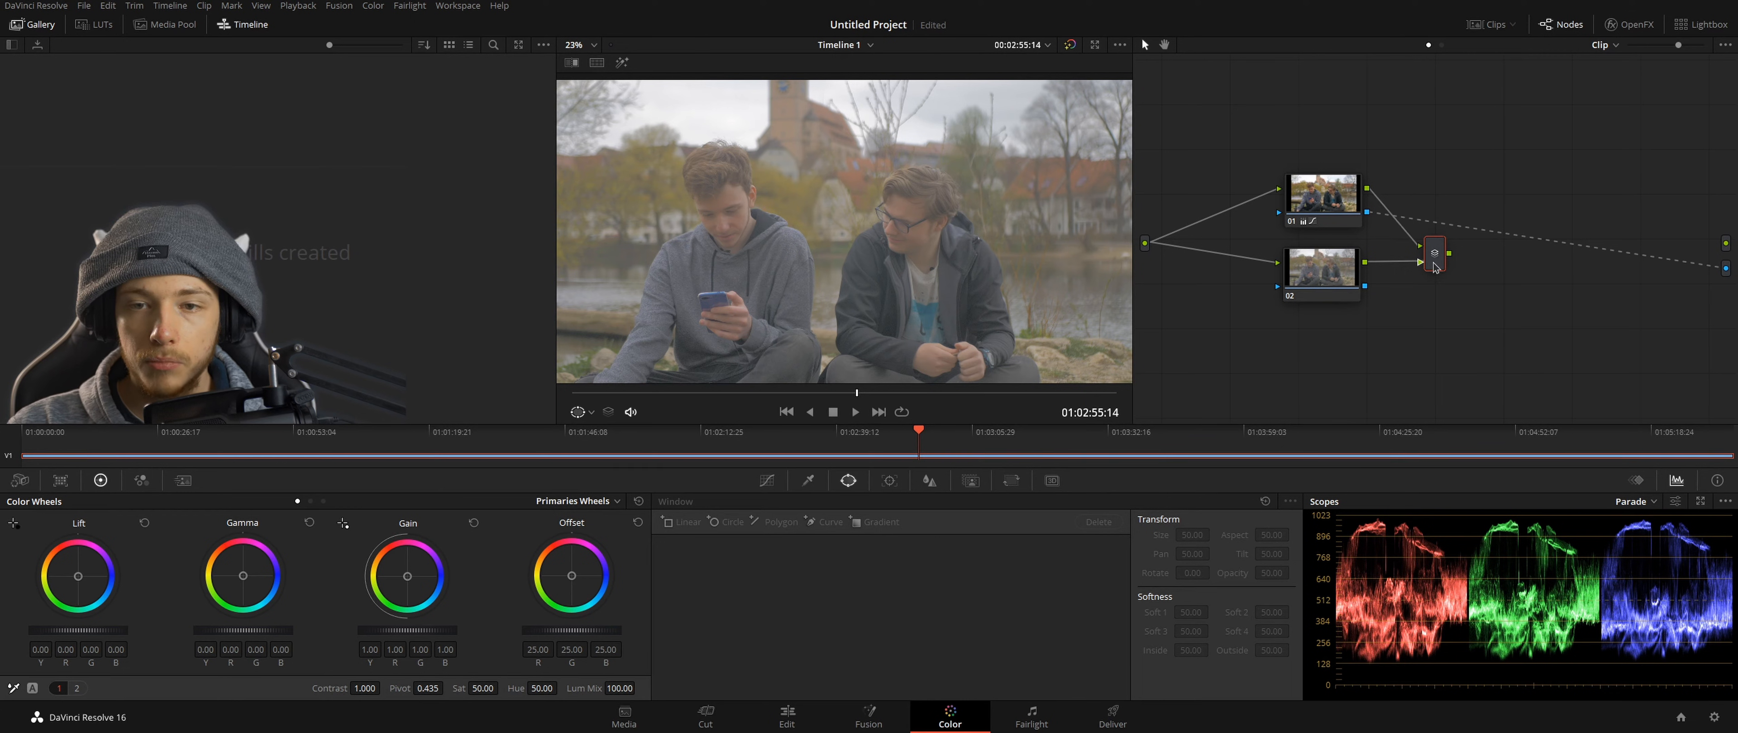
left_click_drag(1317, 277, 1322, 269)
left_click_drag(1449, 254, 1726, 243)
left_click_drag(1435, 255, 1456, 203)
left_click(1331, 272)
left_click_drag(1329, 271, 1332, 267)
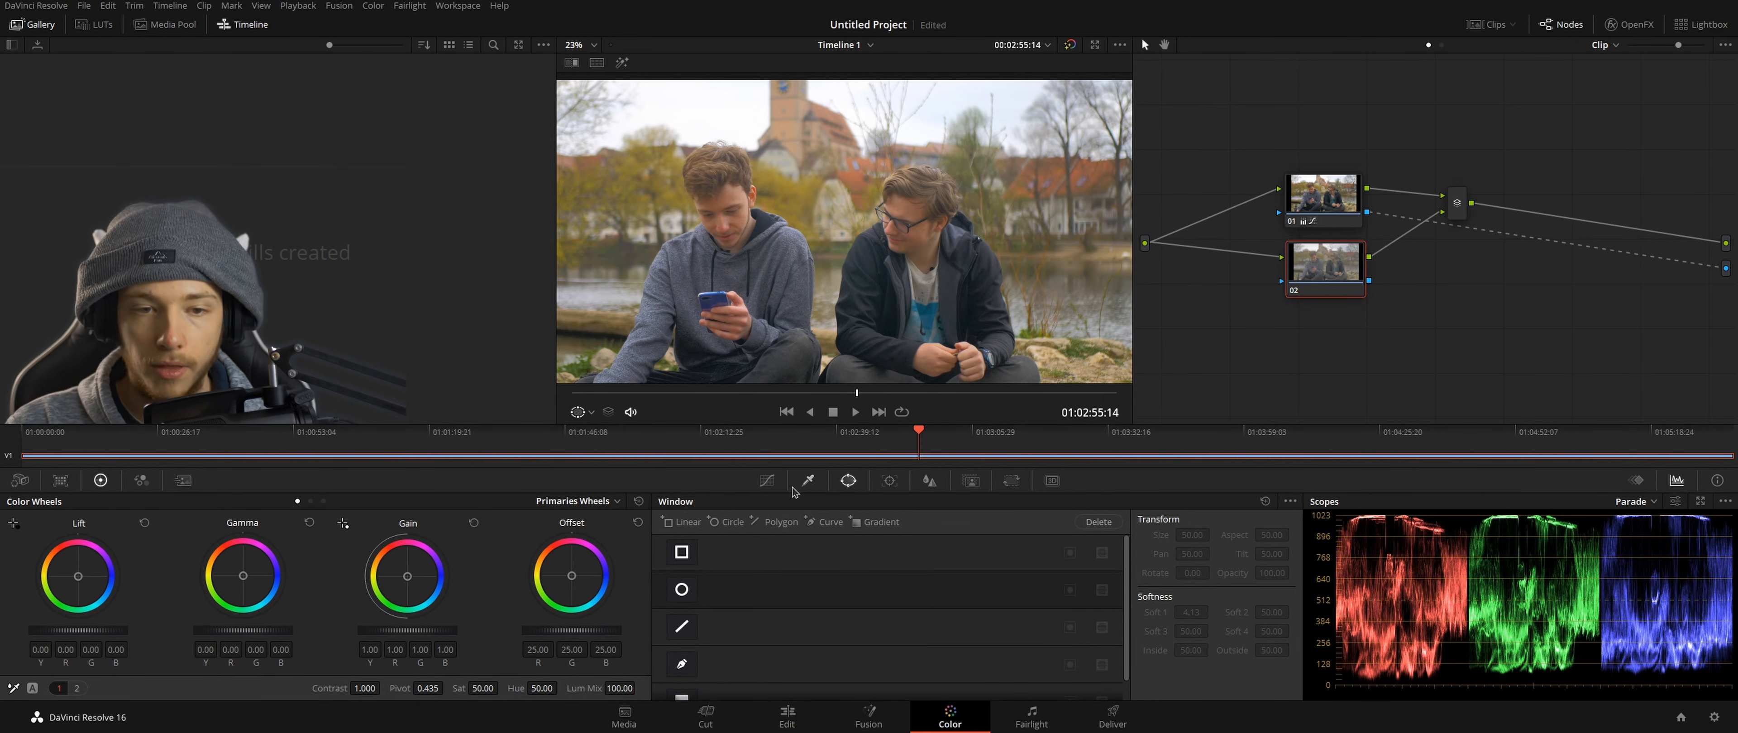
Step: Sample the grey hoodie with node 02's Qualifier and connect that node's key output to the alpha output
left_click(808, 481)
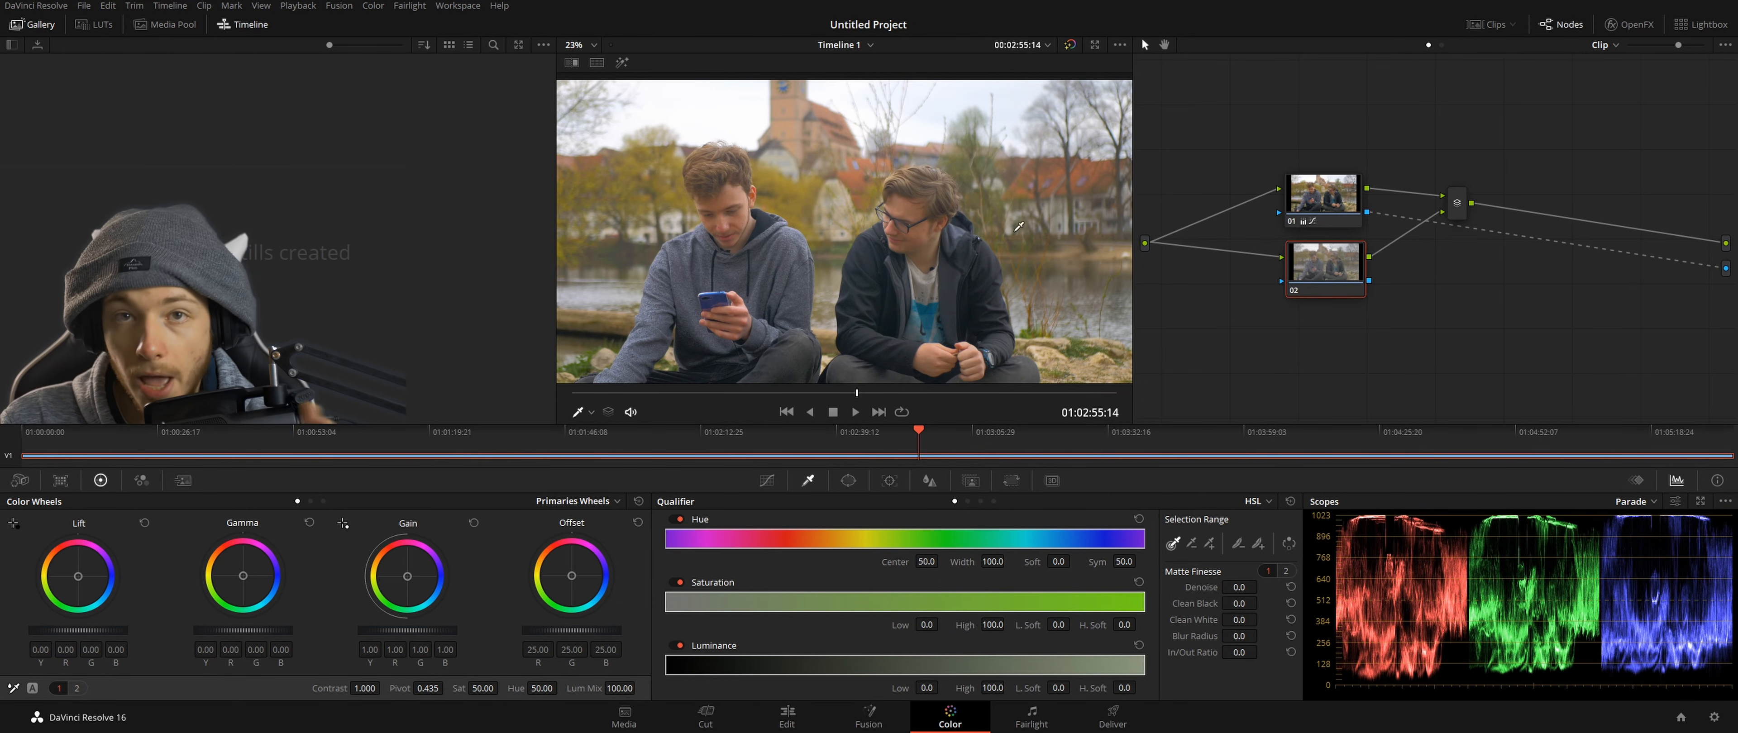
left_click(755, 299)
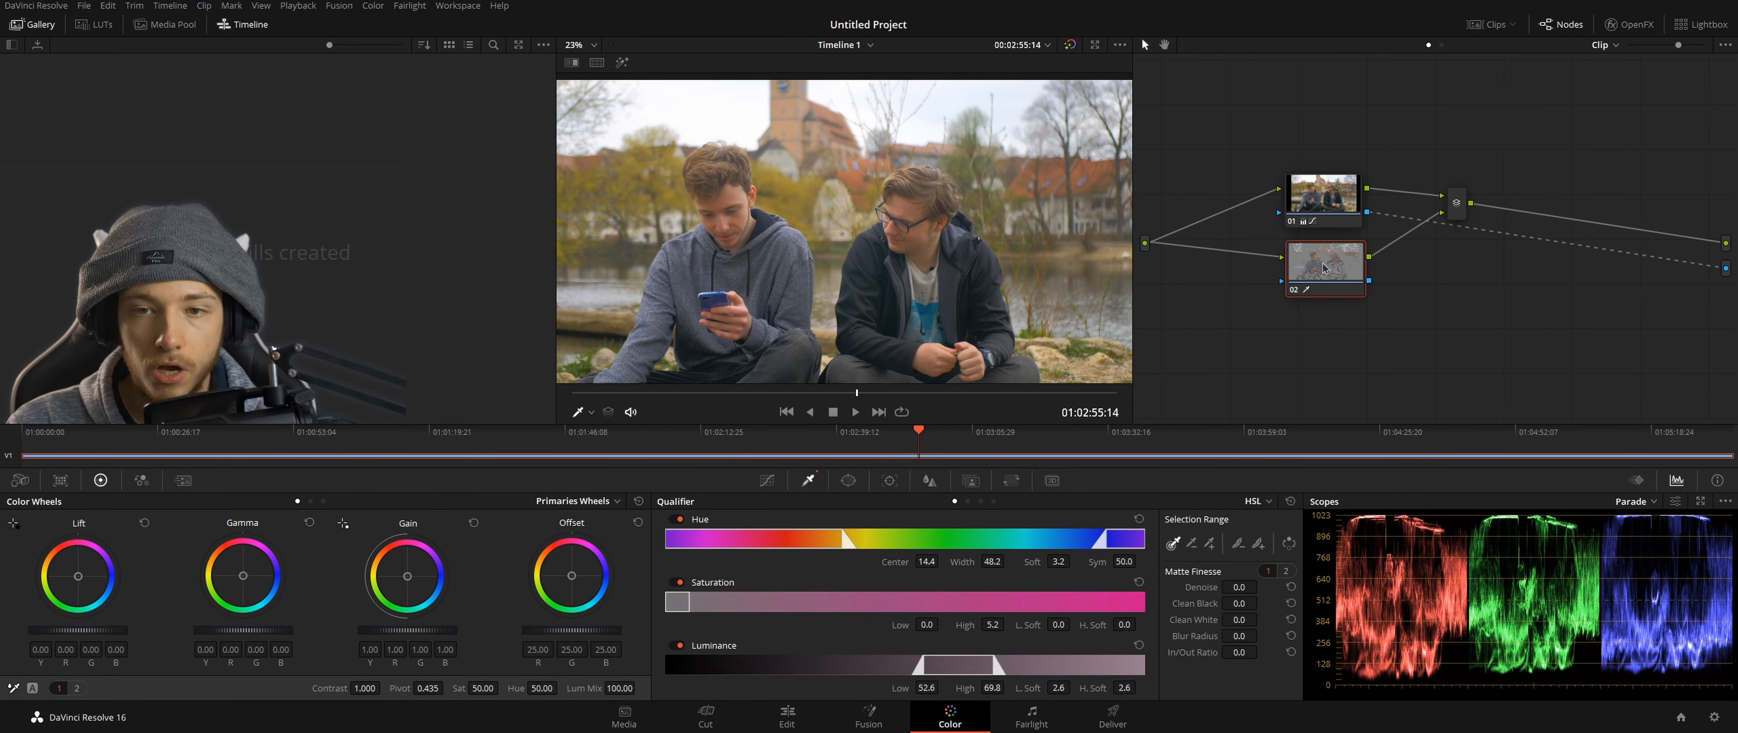
left_click_drag(1315, 262, 1376, 263)
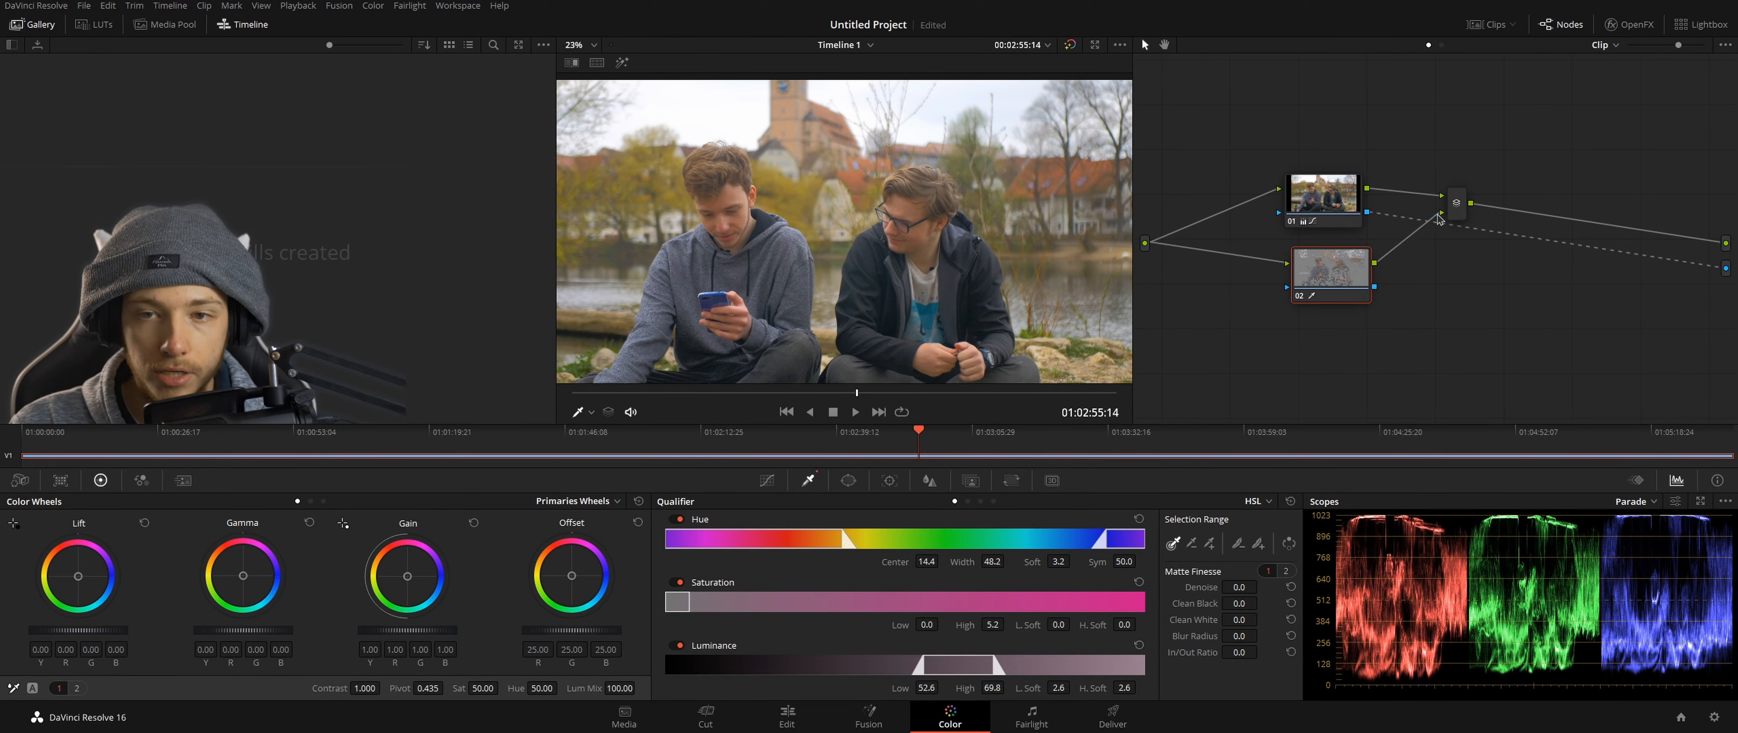
left_click_drag(1730, 257, 1727, 268)
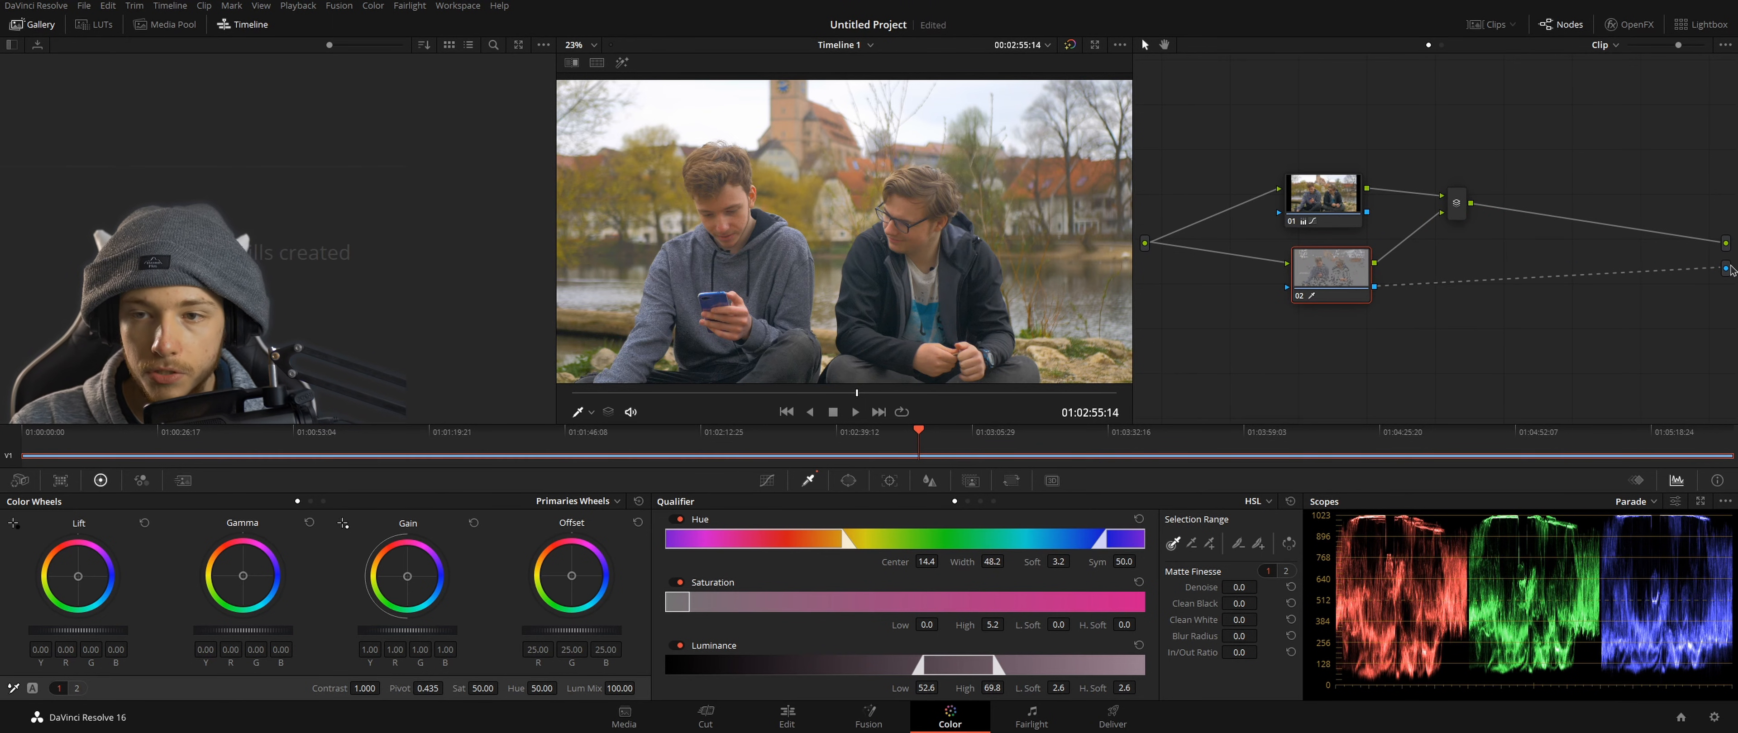
mouse_move(1338, 275)
left_mouse_down()
mouse_move(1355, 284)
mouse_move(1346, 273)
left_mouse_up()
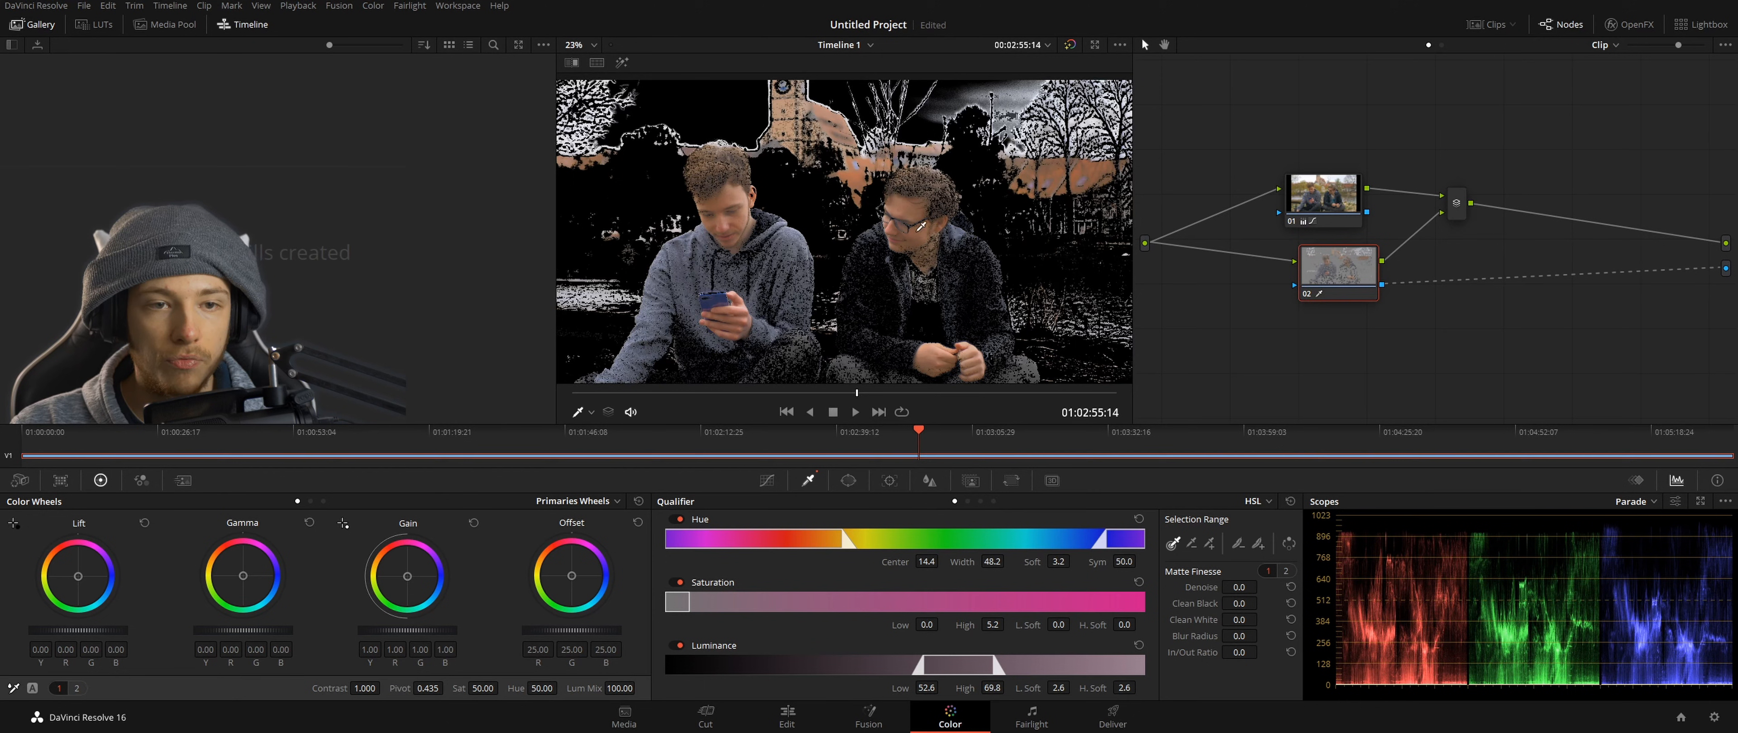
Step: Sample different image areas with the HSL Qualifier, including the yellow foliage, and finish by isolating the bright sky
left_click(692, 112)
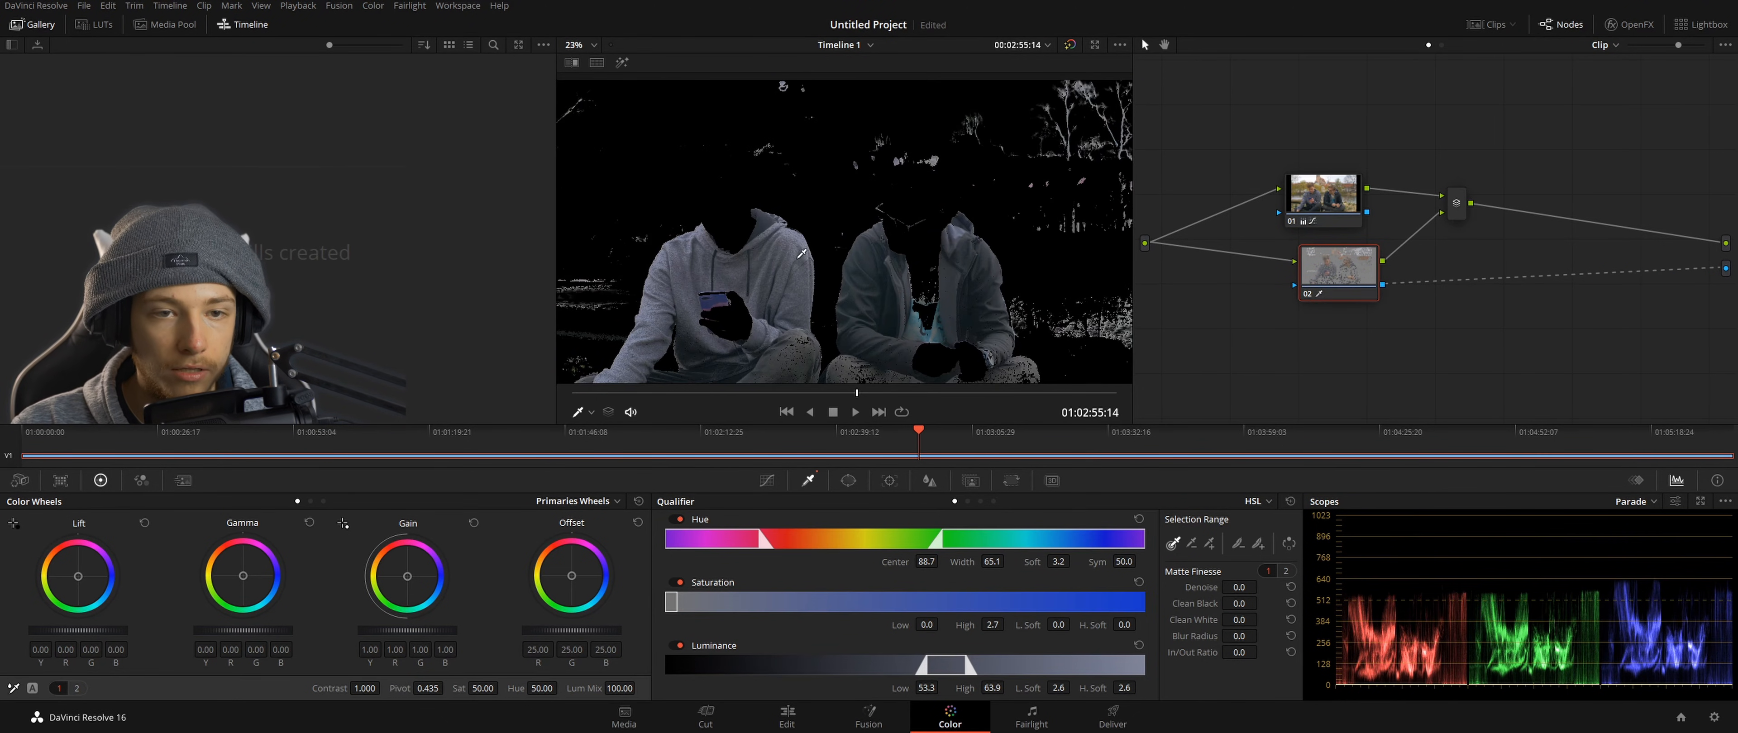
left_click(855, 231)
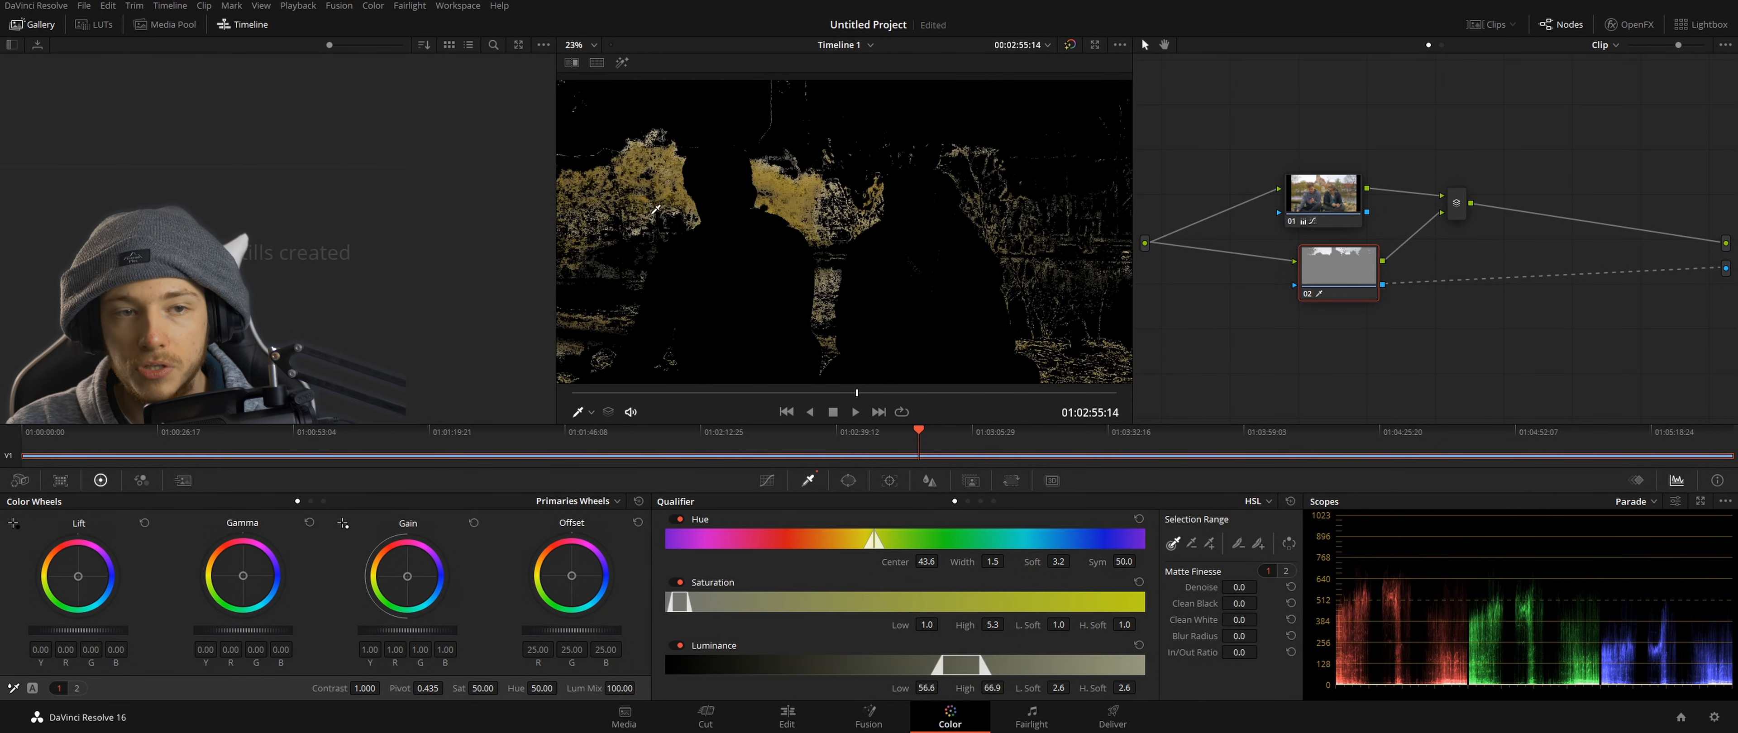
left_click(687, 89)
left_click(1031, 86)
left_click_drag(1028, 92, 1078, 122)
left_click(948, 104)
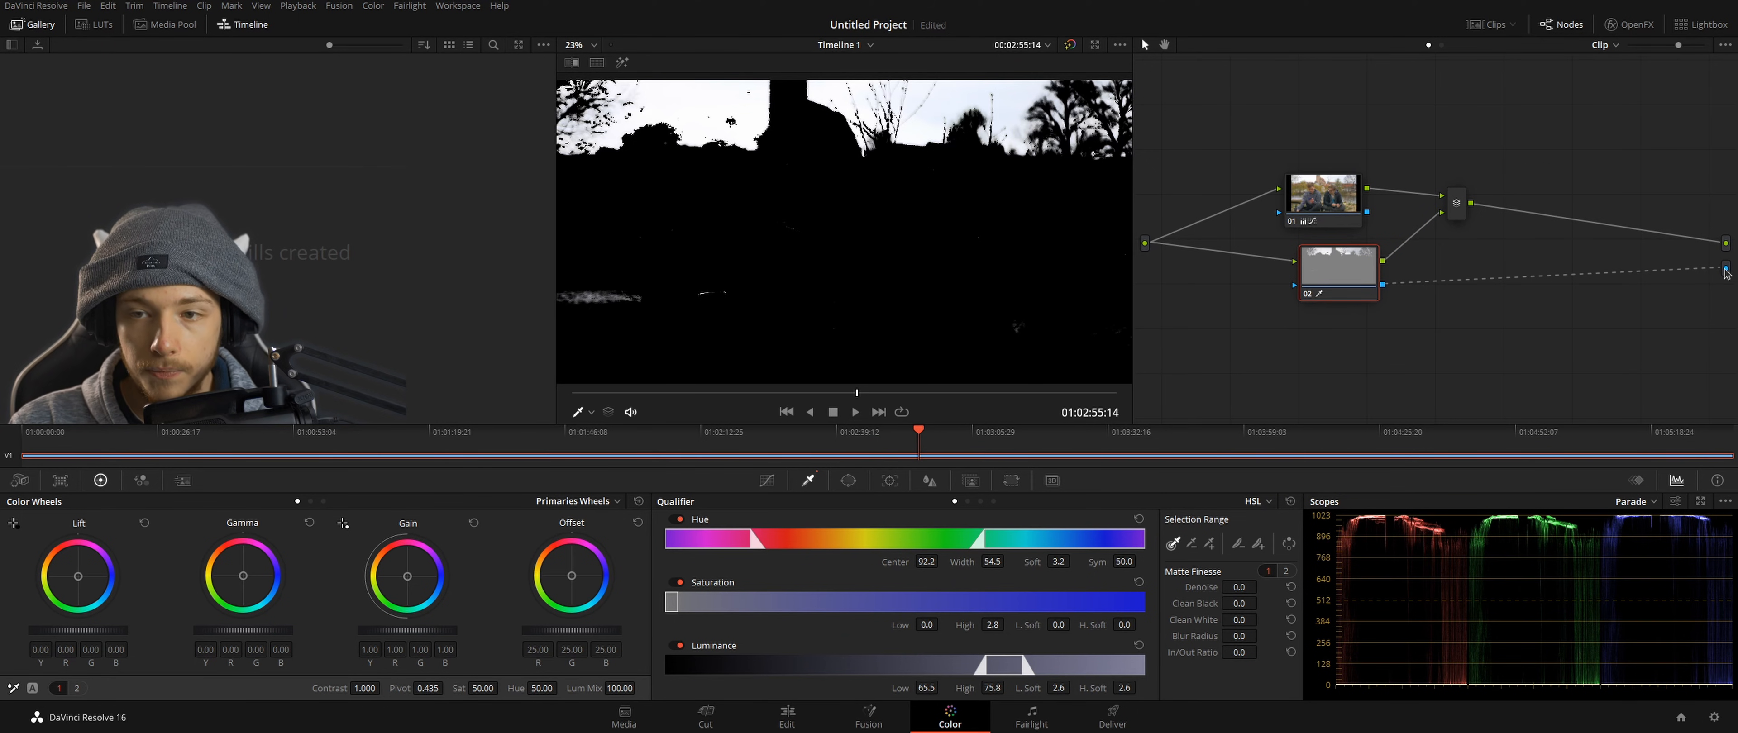
Step: Disconnect node 02's key output from the alpha output
left_click_drag(1708, 289, 1688, 275)
left_click_drag(1324, 266, 1318, 268)
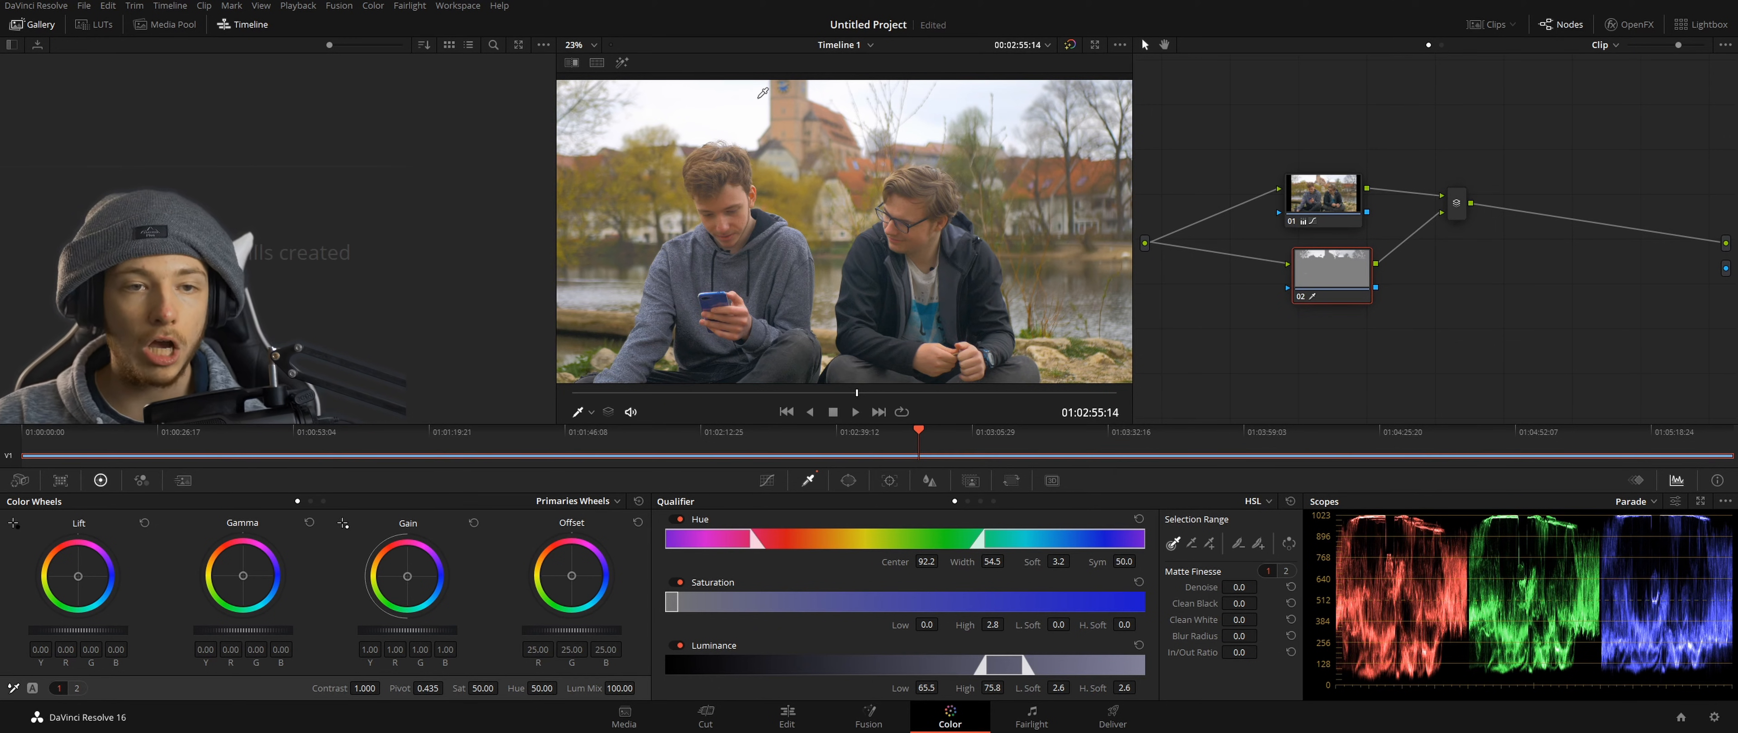
left_click_drag(1331, 269, 1324, 269)
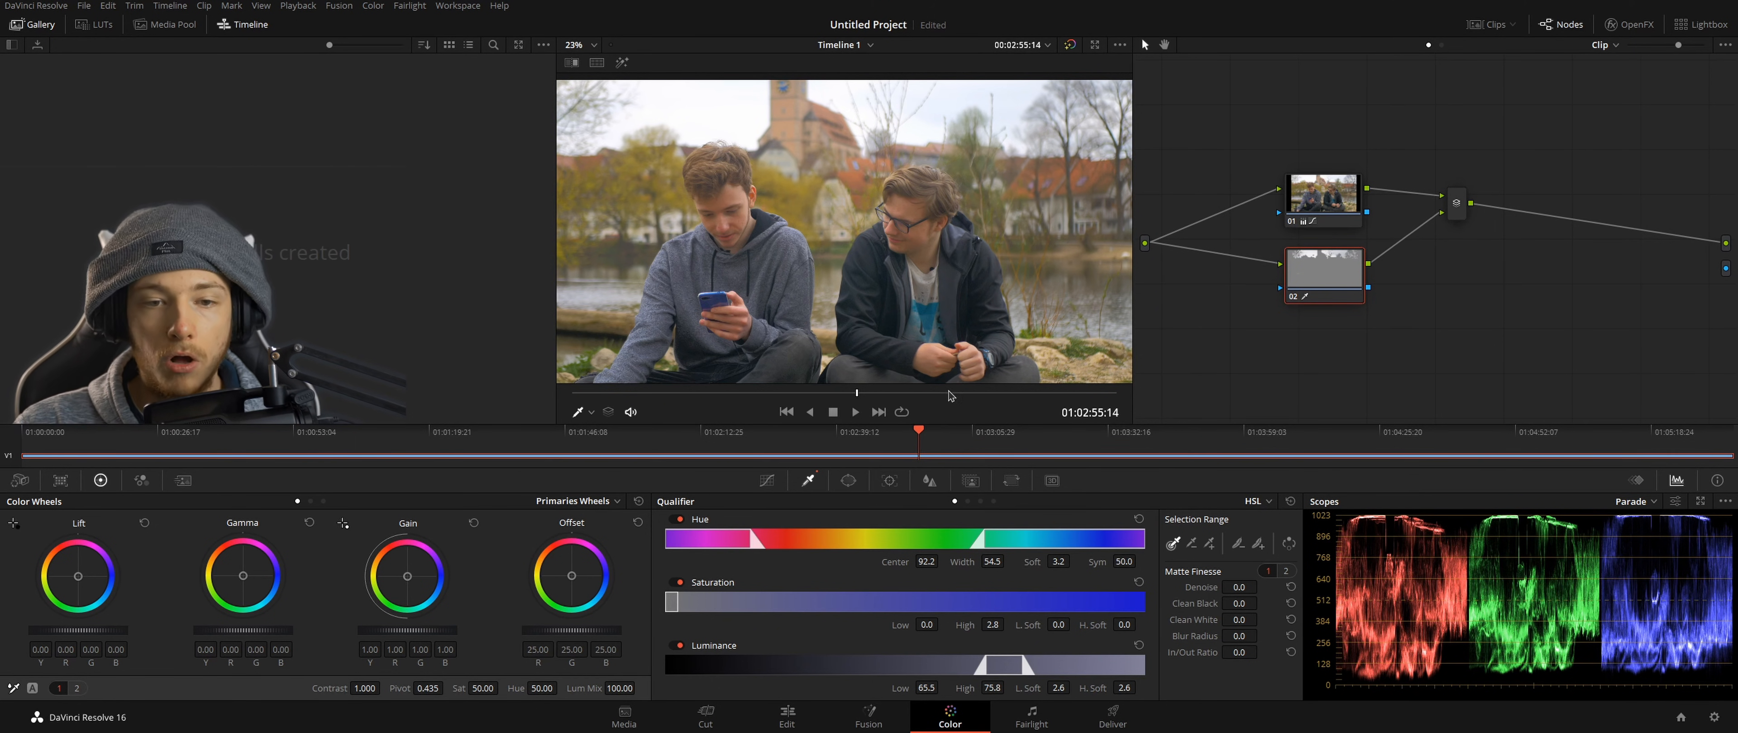
Step: Try darkening the sky on node 02 with a two-point custom luma curve, and reset the curve
left_click(768, 481)
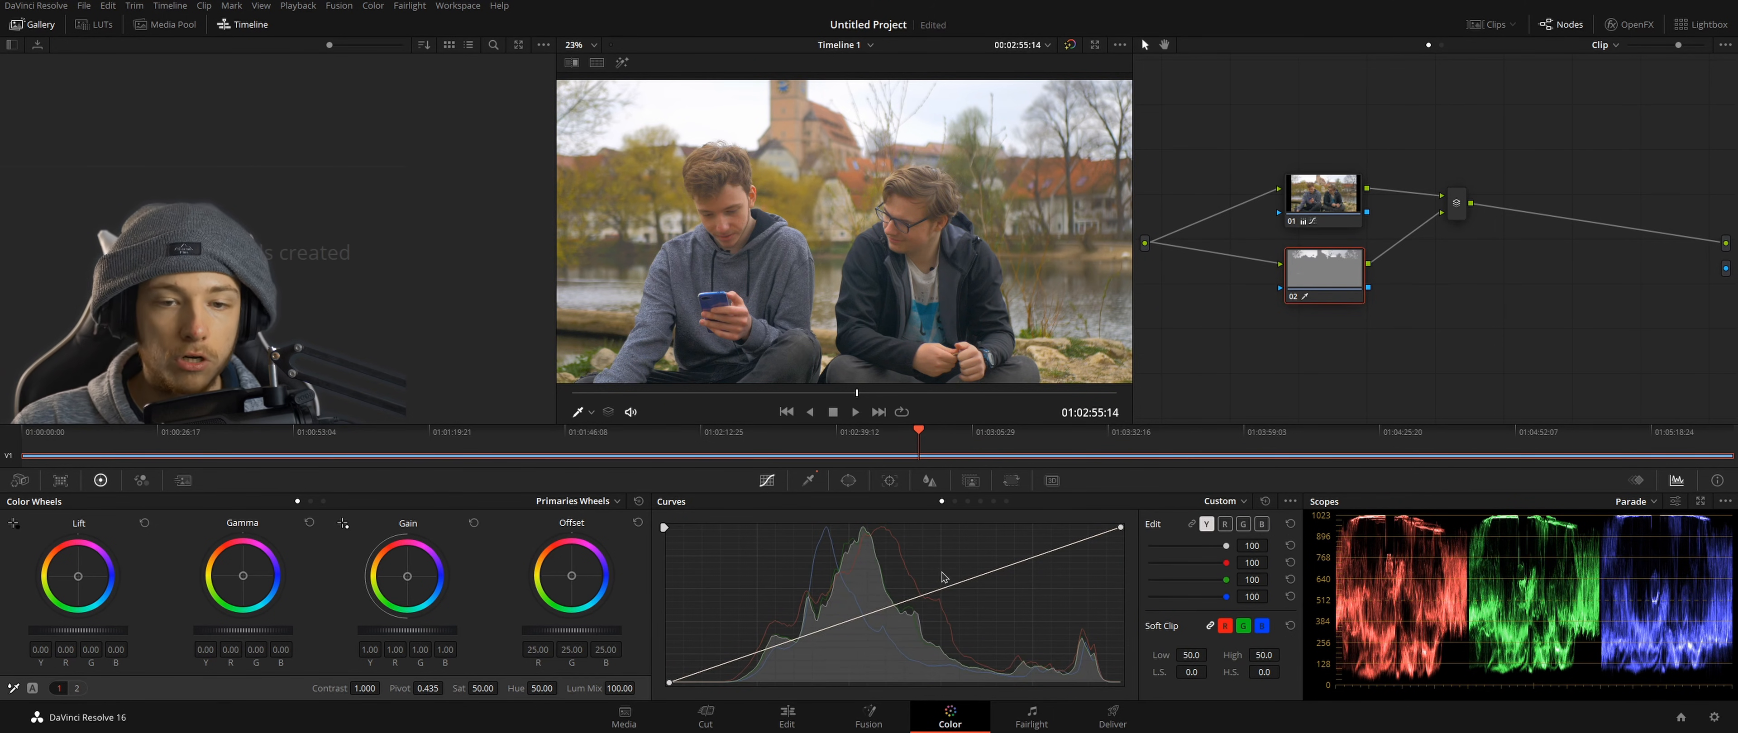
left_click_drag(945, 589, 968, 658)
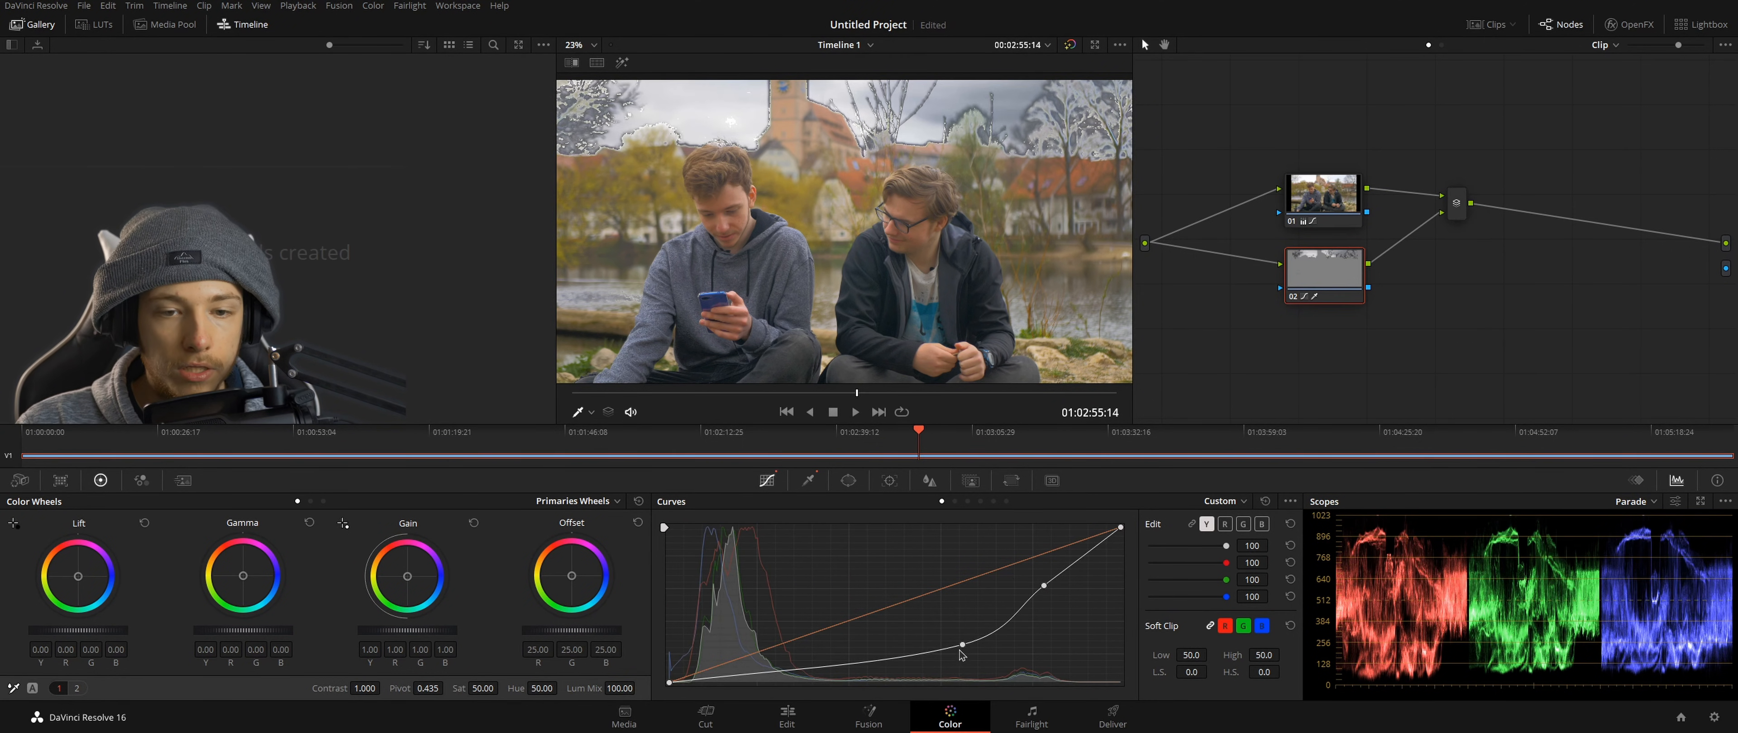
left_click_drag(967, 657, 1020, 645)
left_click_drag(1044, 585, 1040, 564)
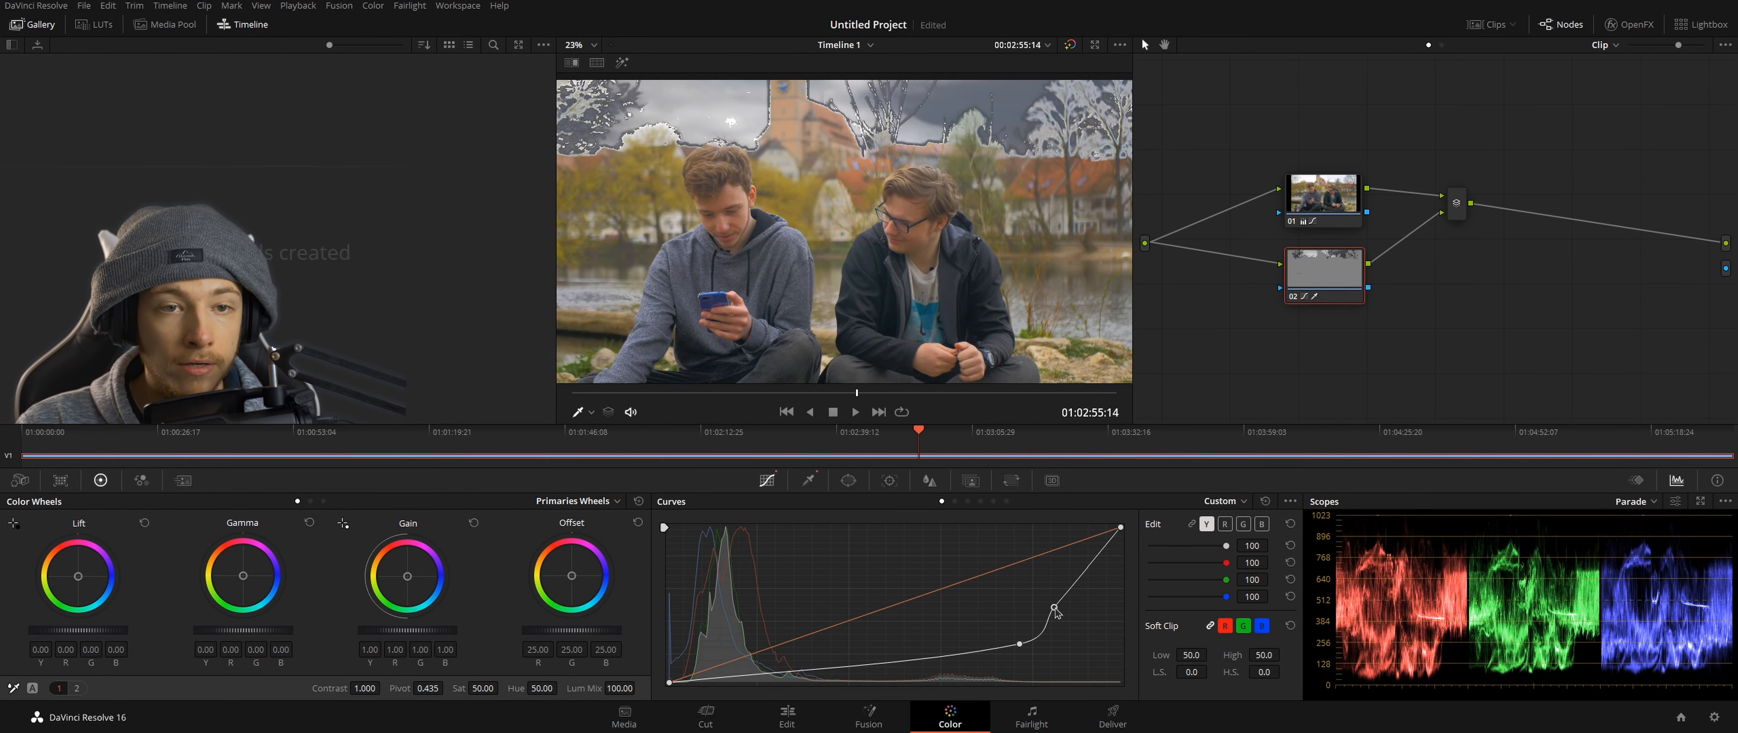
left_click(1264, 502)
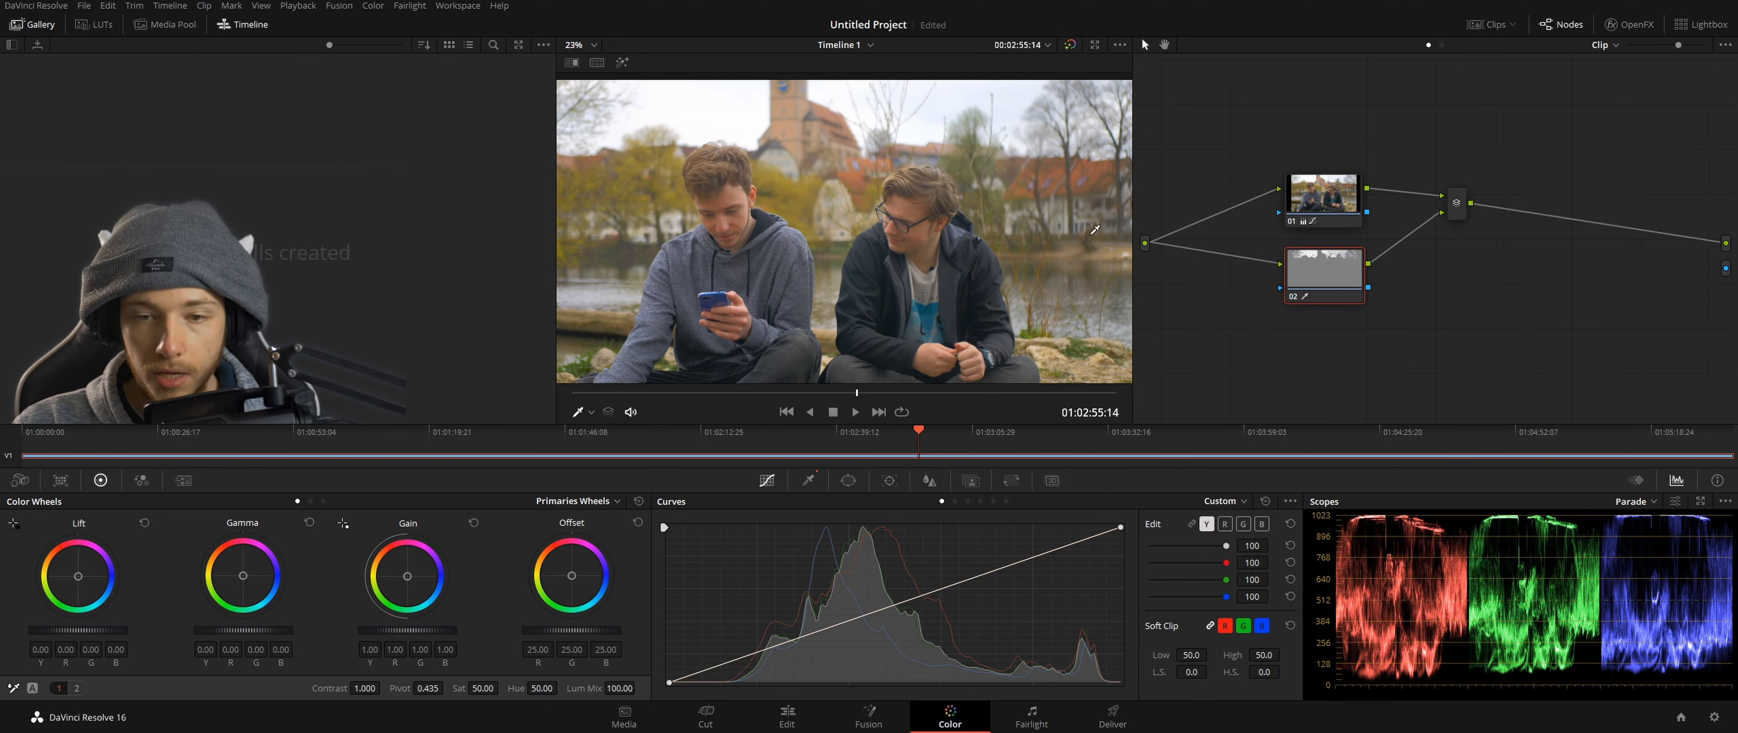
Step: Resample the sky with node 02's Qualifier and darken it by pulling the luma curve's upper midtones down
left_click(1049, 349)
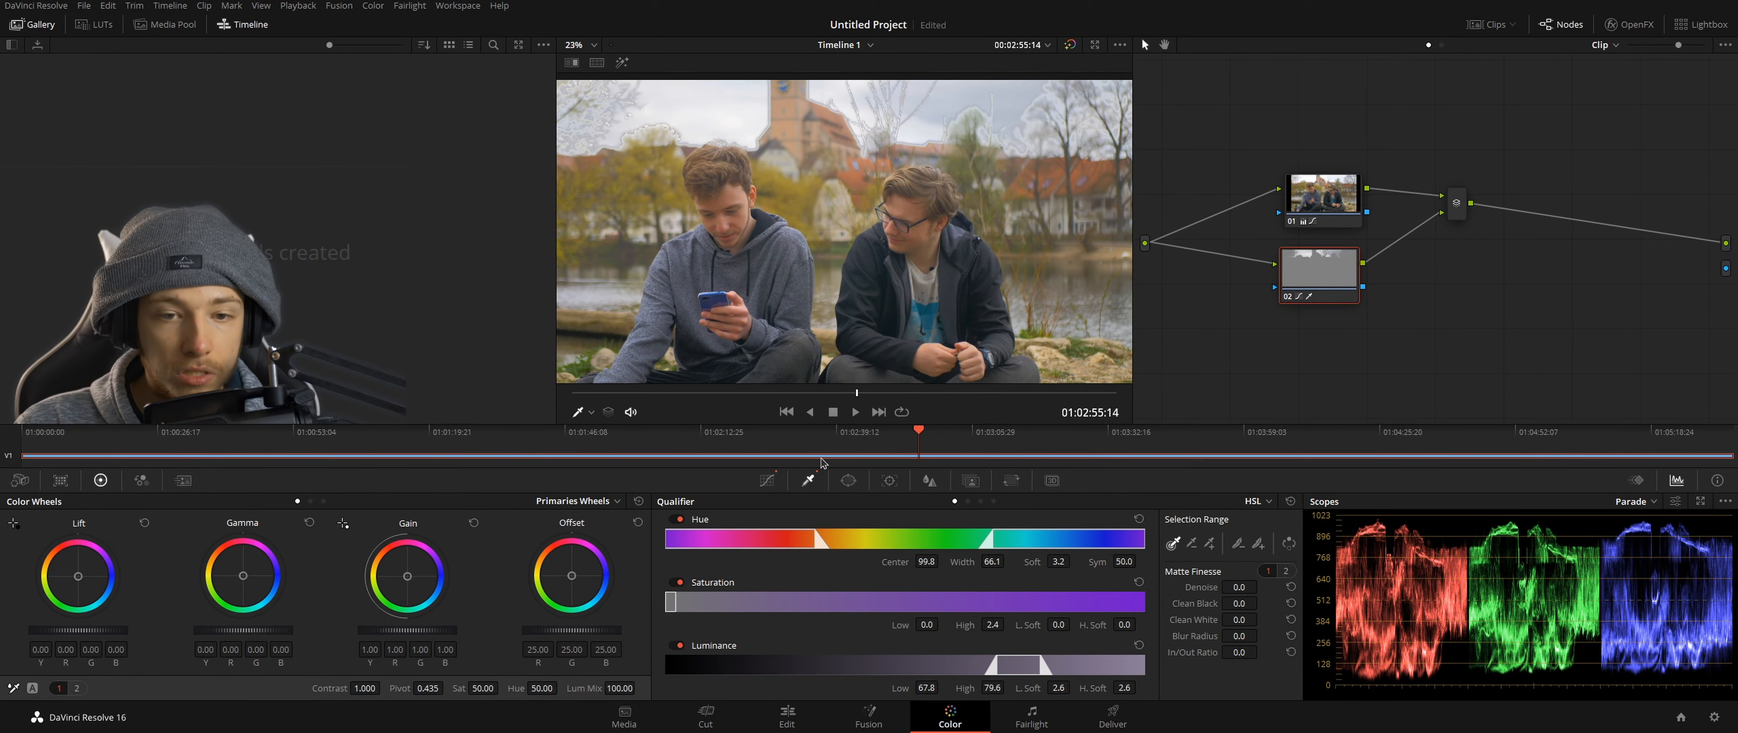
left_click(767, 480)
left_click_drag(975, 610, 968, 620)
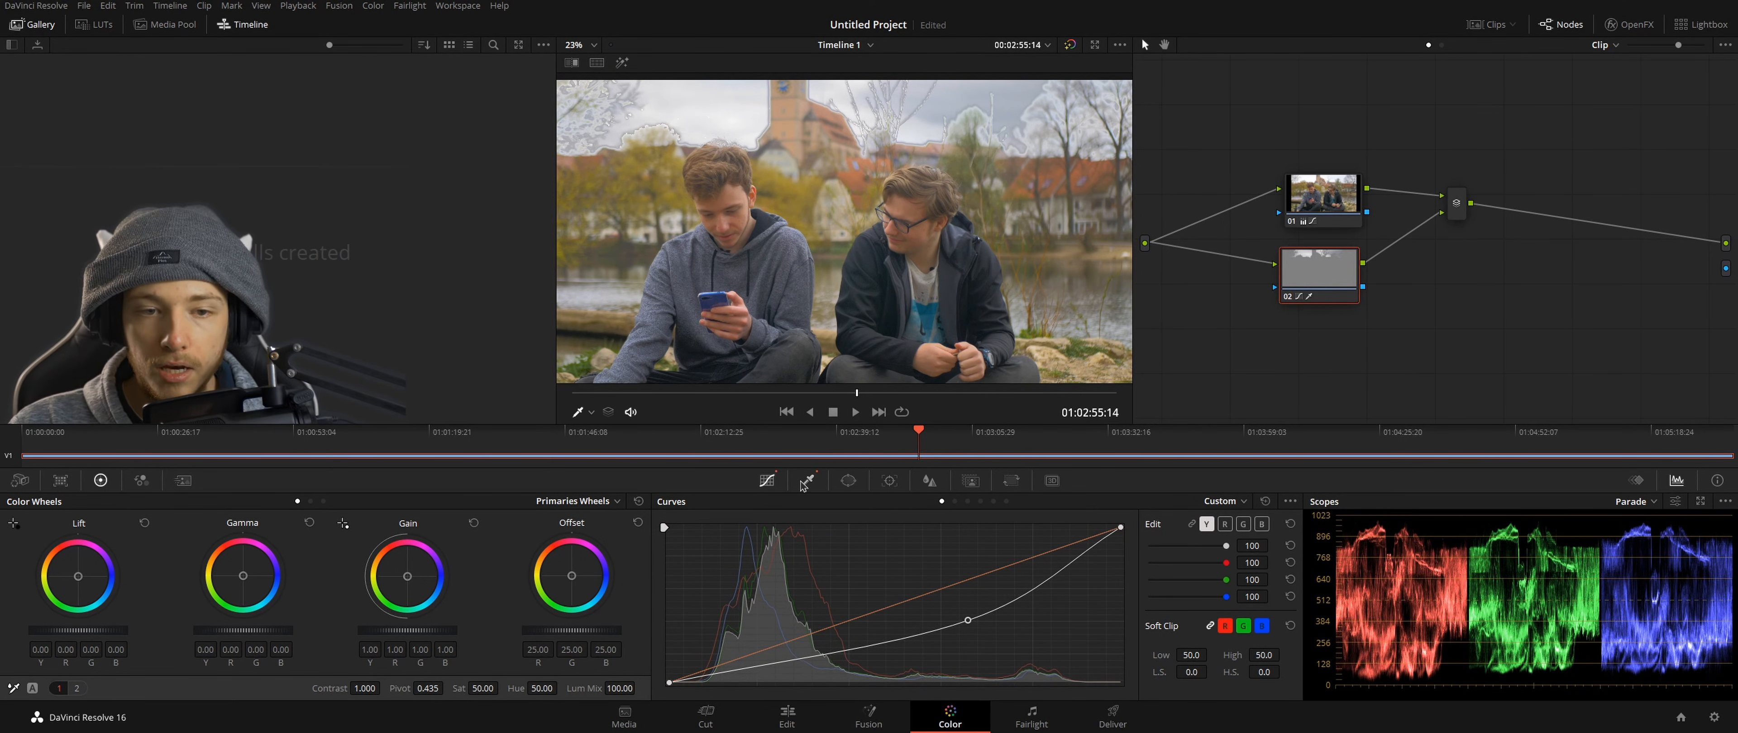
Step: Raise the sky qualifier's Blur Radius to 1515.5 to soften the matte edges
left_click(816, 481)
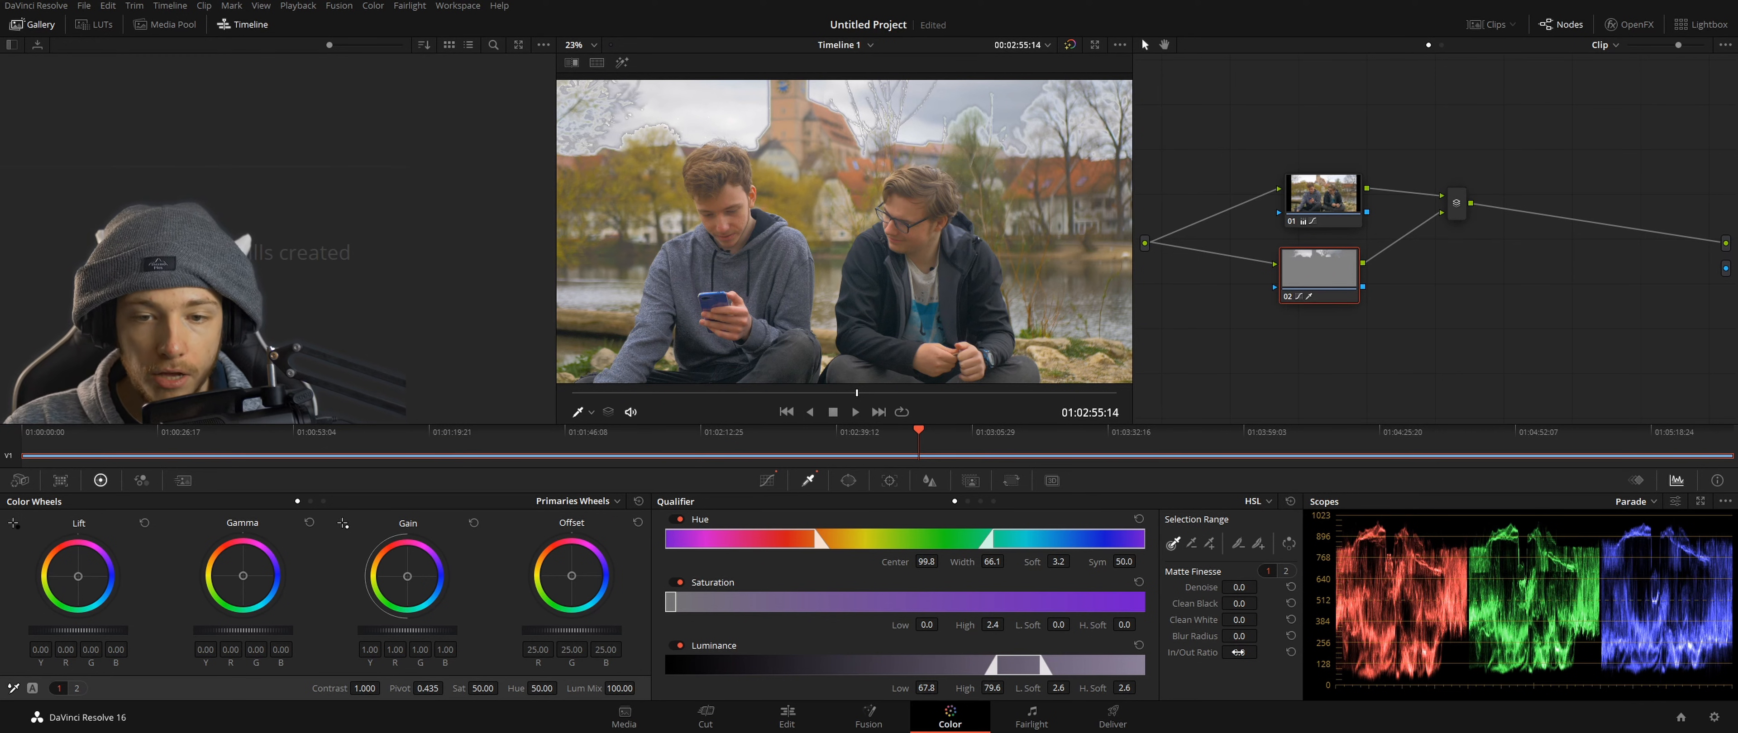
left_click_drag(1239, 636, 1357, 636)
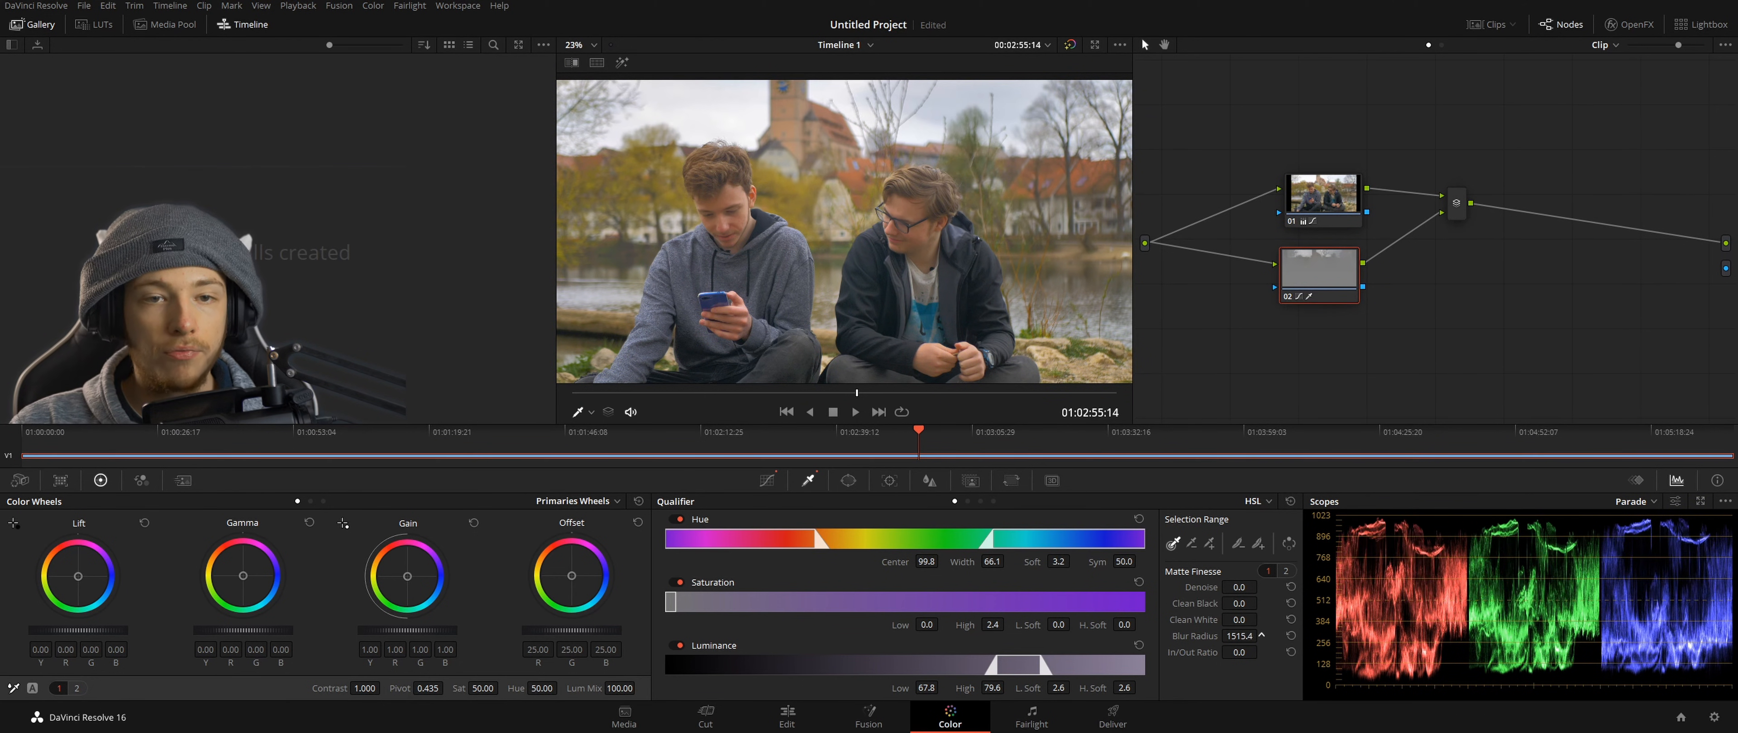
Step: Toggle node 02 off and on to compare the sky correction, and display its custom curve
left_click_drag(1317, 276, 1325, 277)
left_click(1309, 218)
left_click(1314, 270)
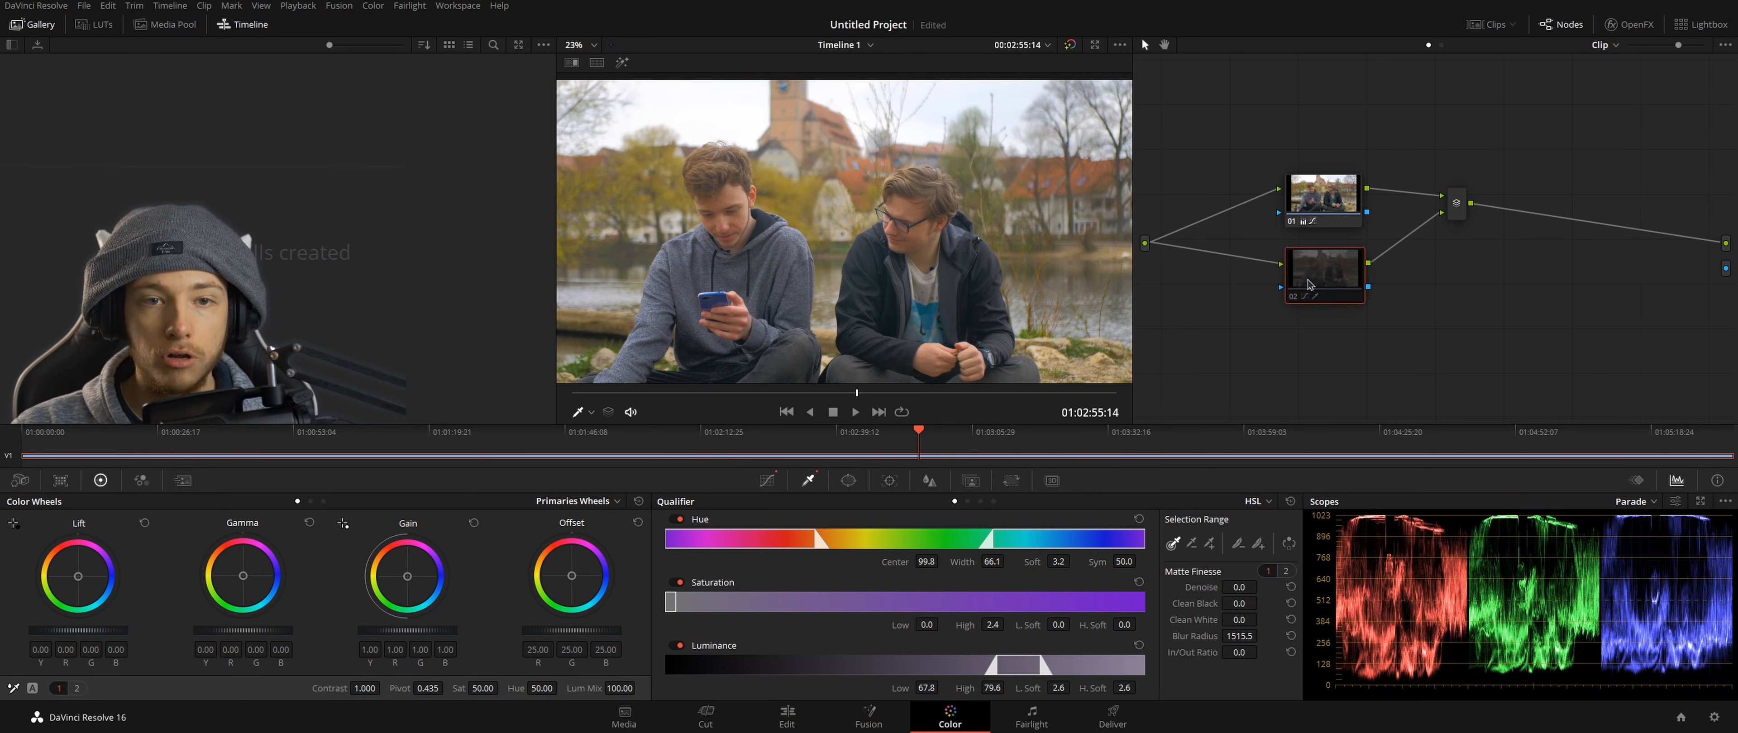
left_click_drag(1328, 287, 1338, 292)
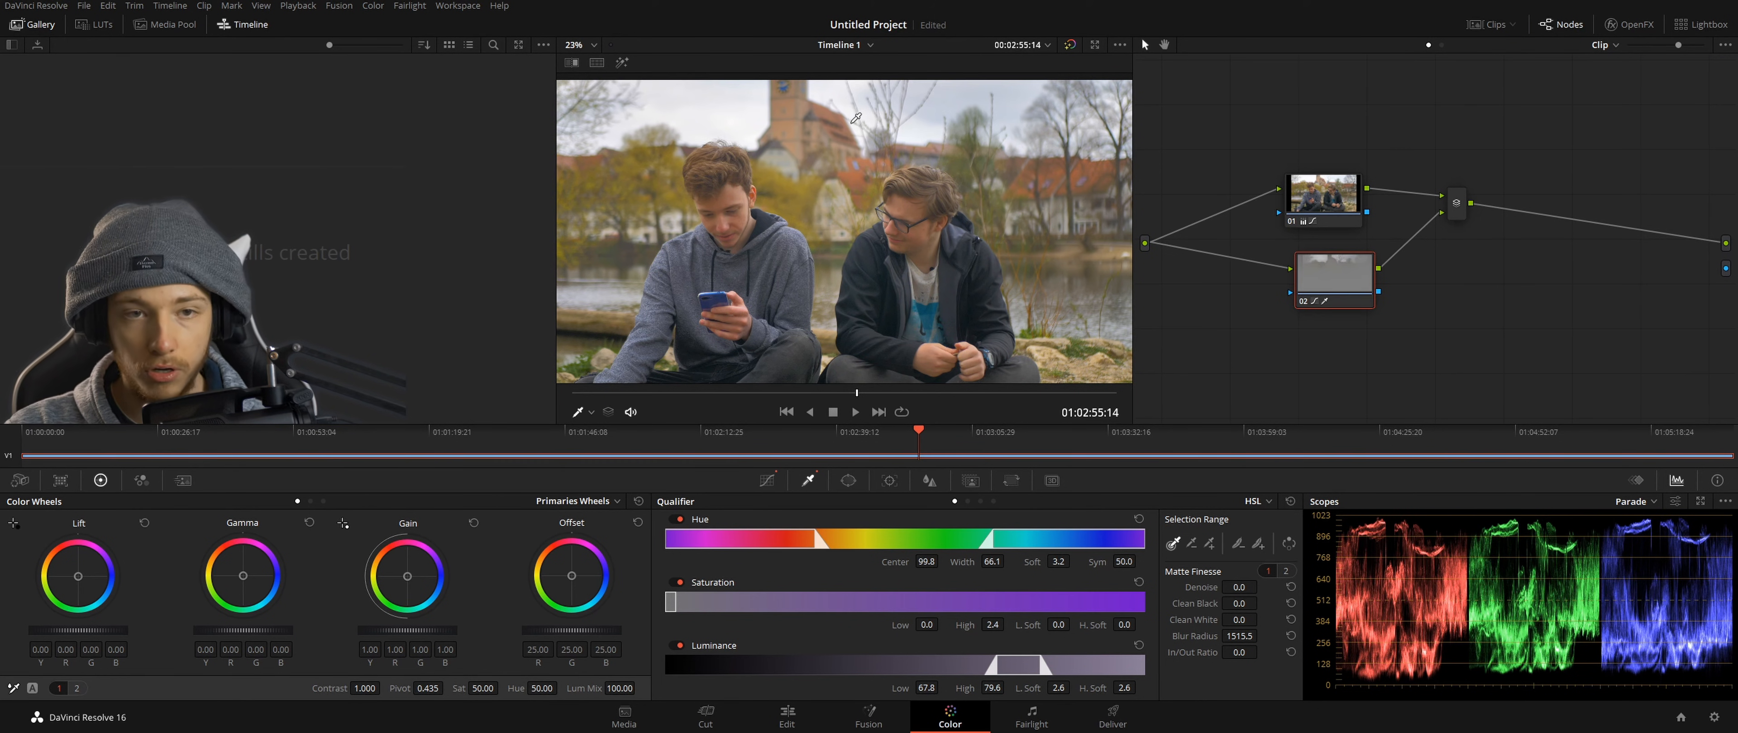
left_click(769, 482)
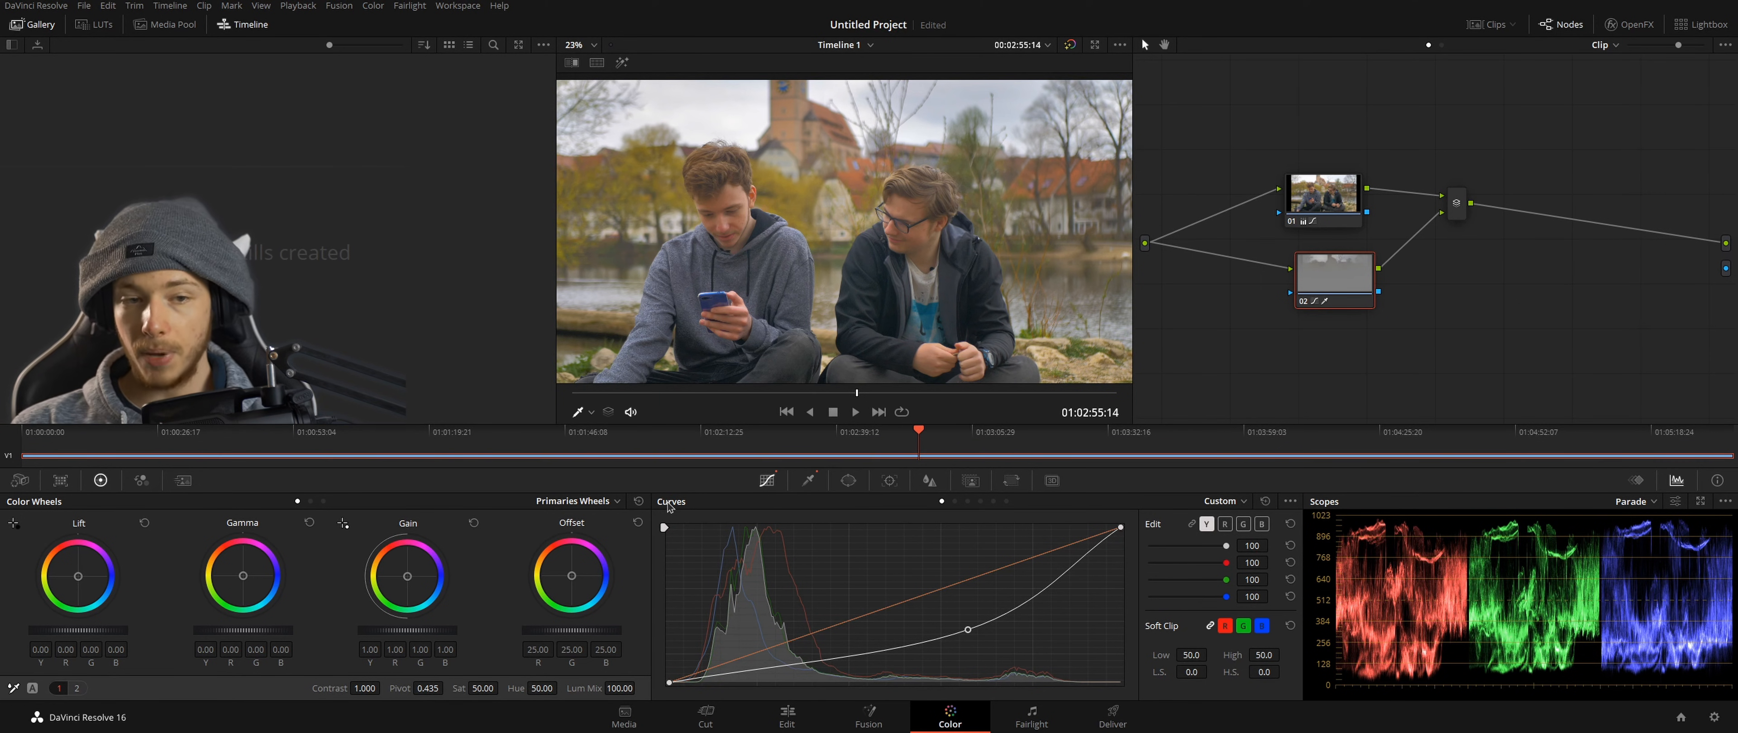
Step: Raise the midtones of node 02's blue custom curve slightly to tint the sky bluer
left_click(1265, 526)
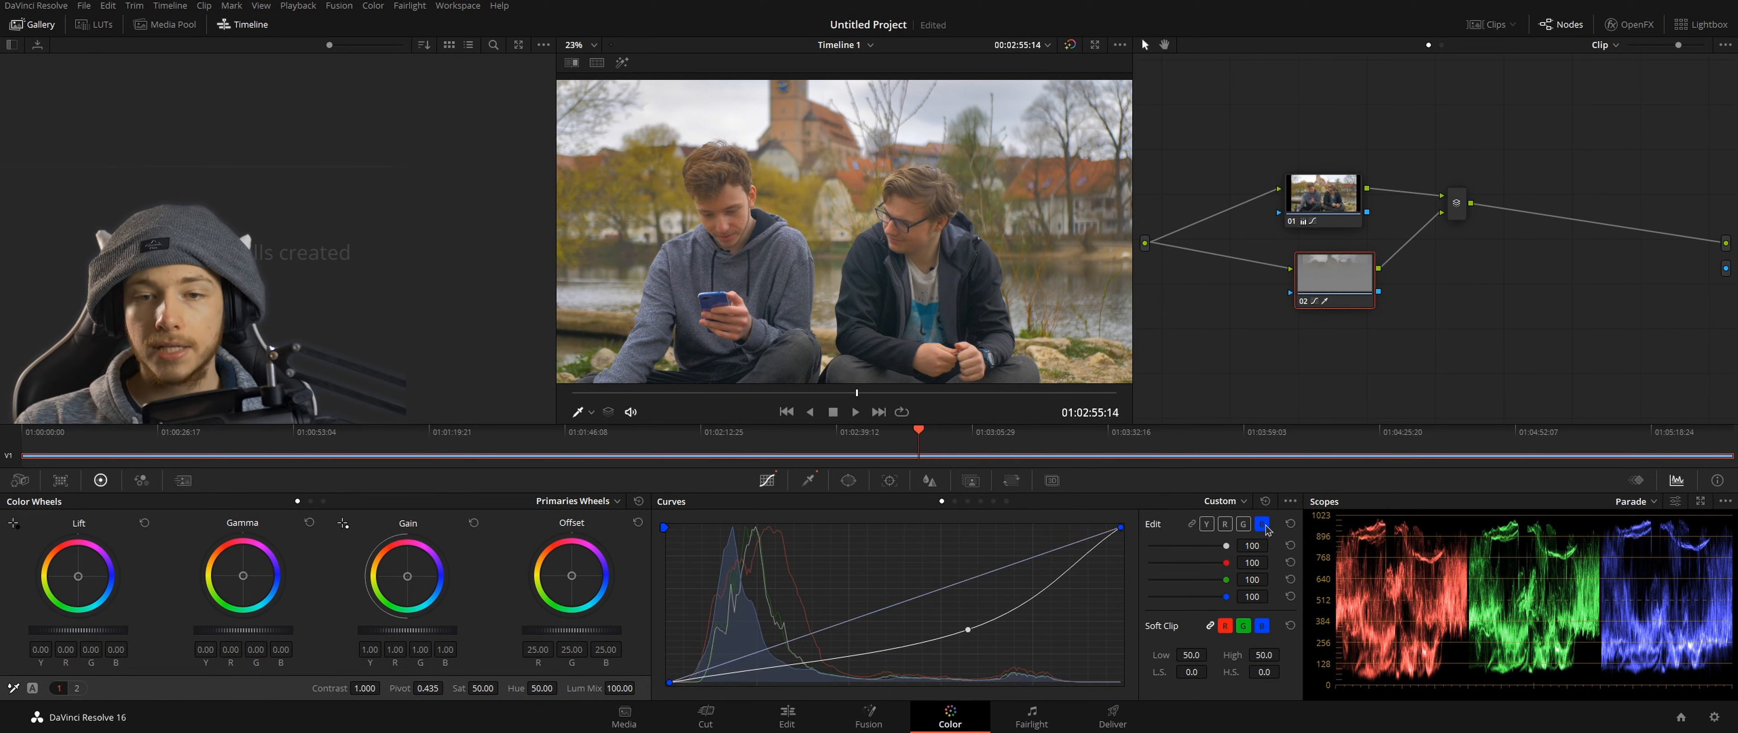
mouse_move(930, 597)
left_mouse_down()
mouse_move(895, 570)
mouse_move(911, 604)
mouse_move(905, 588)
left_mouse_up()
left_click_drag(908, 597, 903, 585)
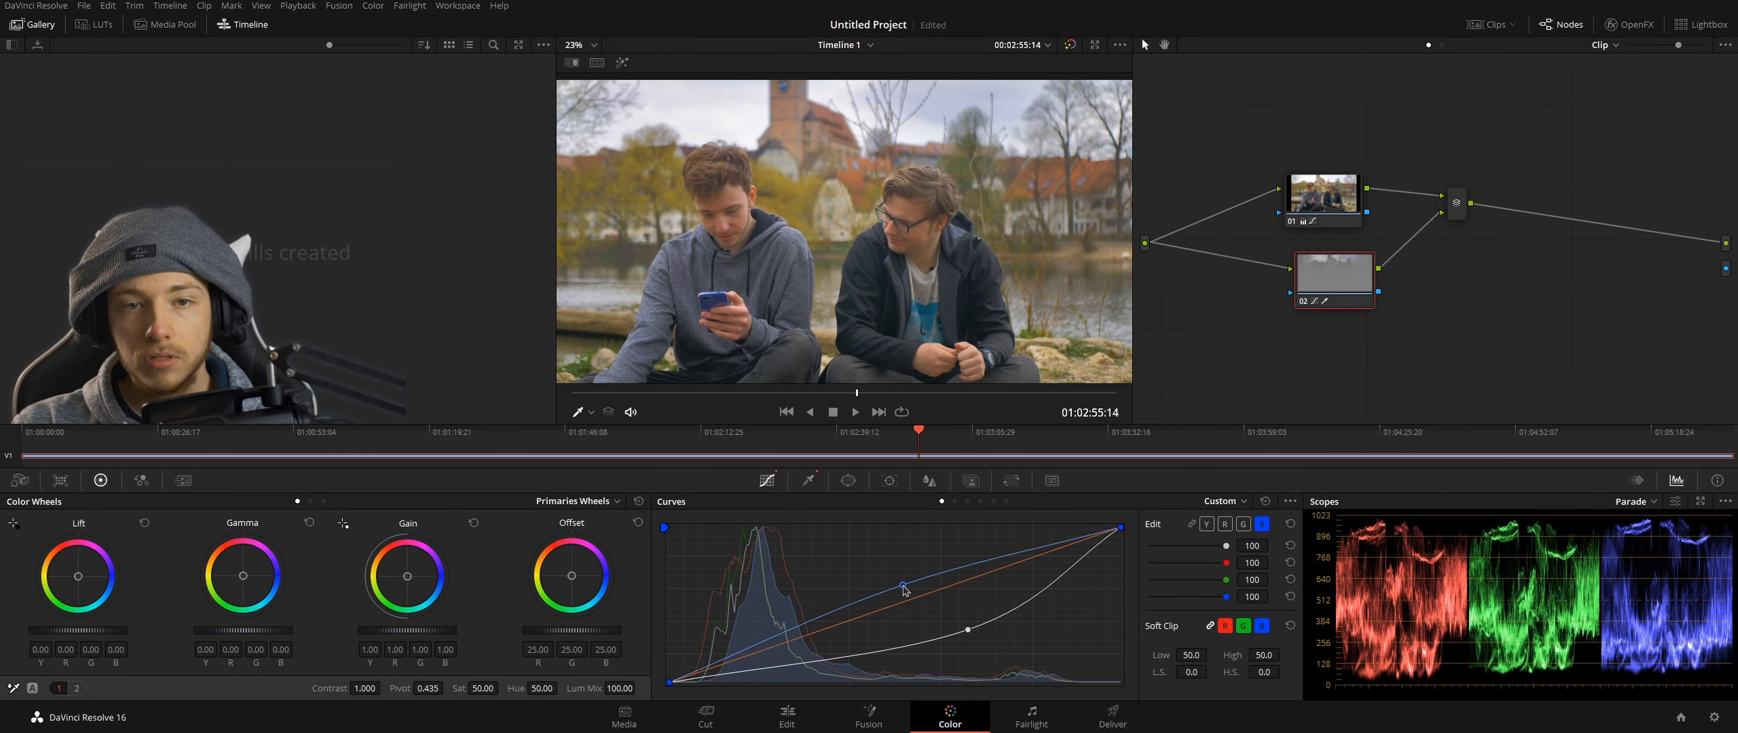
Step: Align node 02 directly beneath node 01 and toggle node 02 off and on repeatedly to compare the sky correction
left_click_drag(1338, 277, 1322, 273)
key("ctrl+d")
key("ctrl+d")
key("ctrl+d")
key("ctrl+d")
key("ctrl+d")
key("ctrl+d")
key("ctrl+d")
key("ctrl+d")
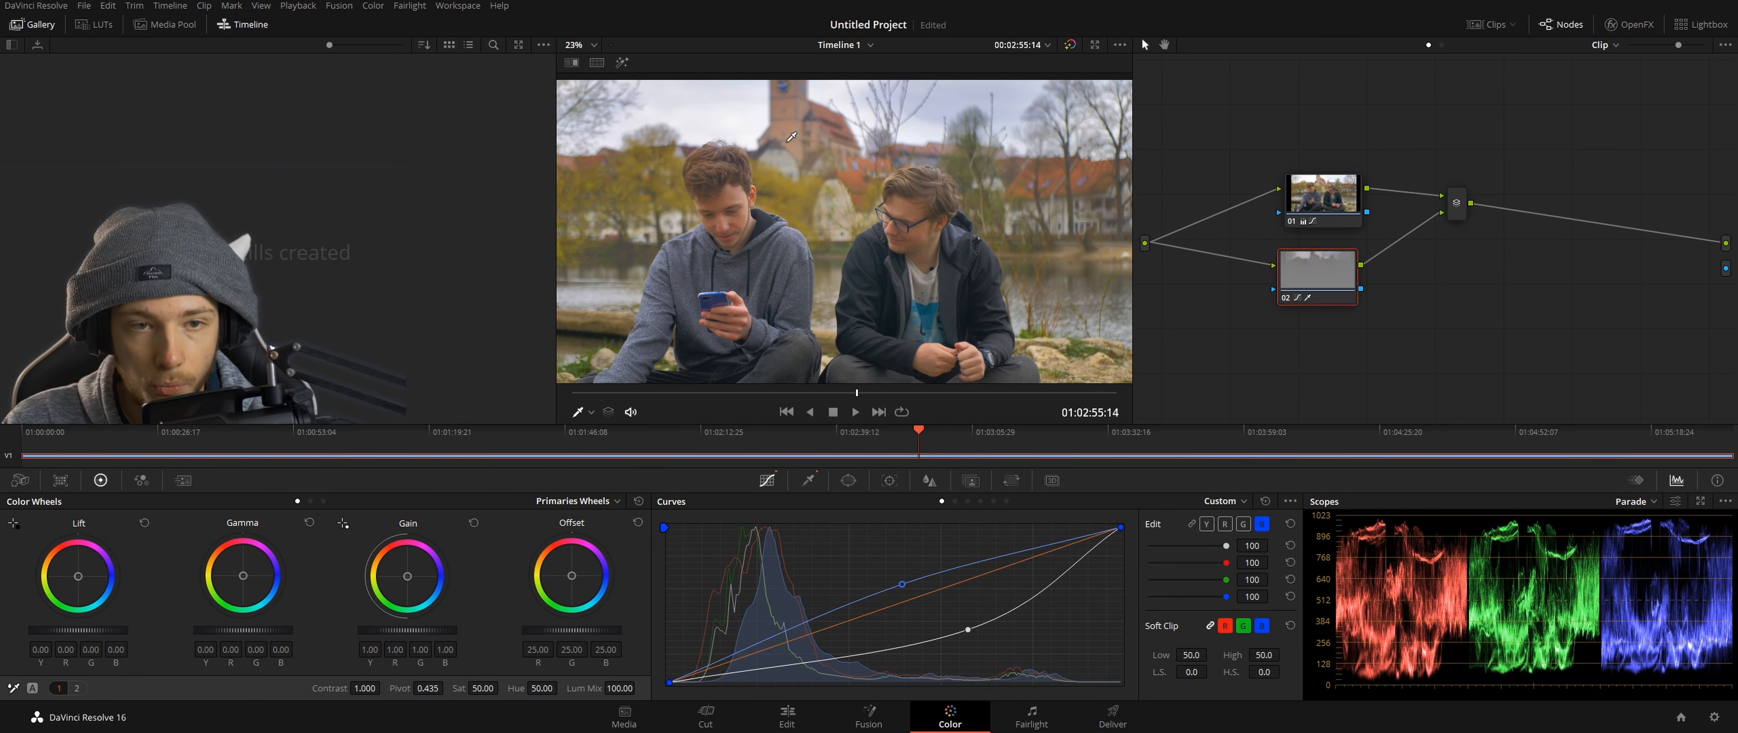
left_click_drag(1315, 279, 1314, 271)
Step: Select node 01 and examine the graded frame in full-screen view twice, returning to the grading layout
left_click(1321, 198)
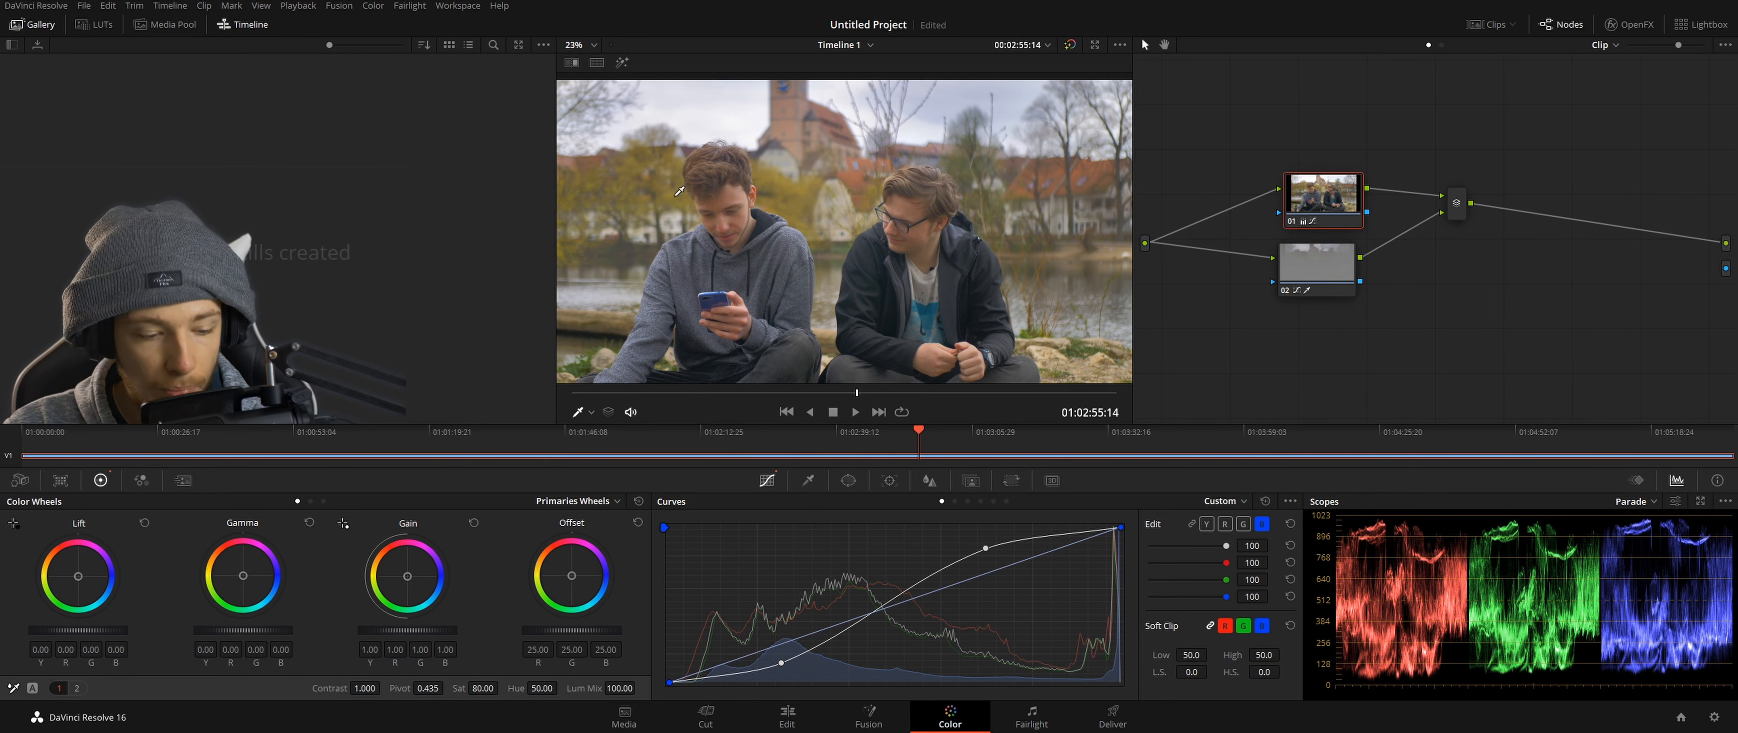
key("ctrl+f")
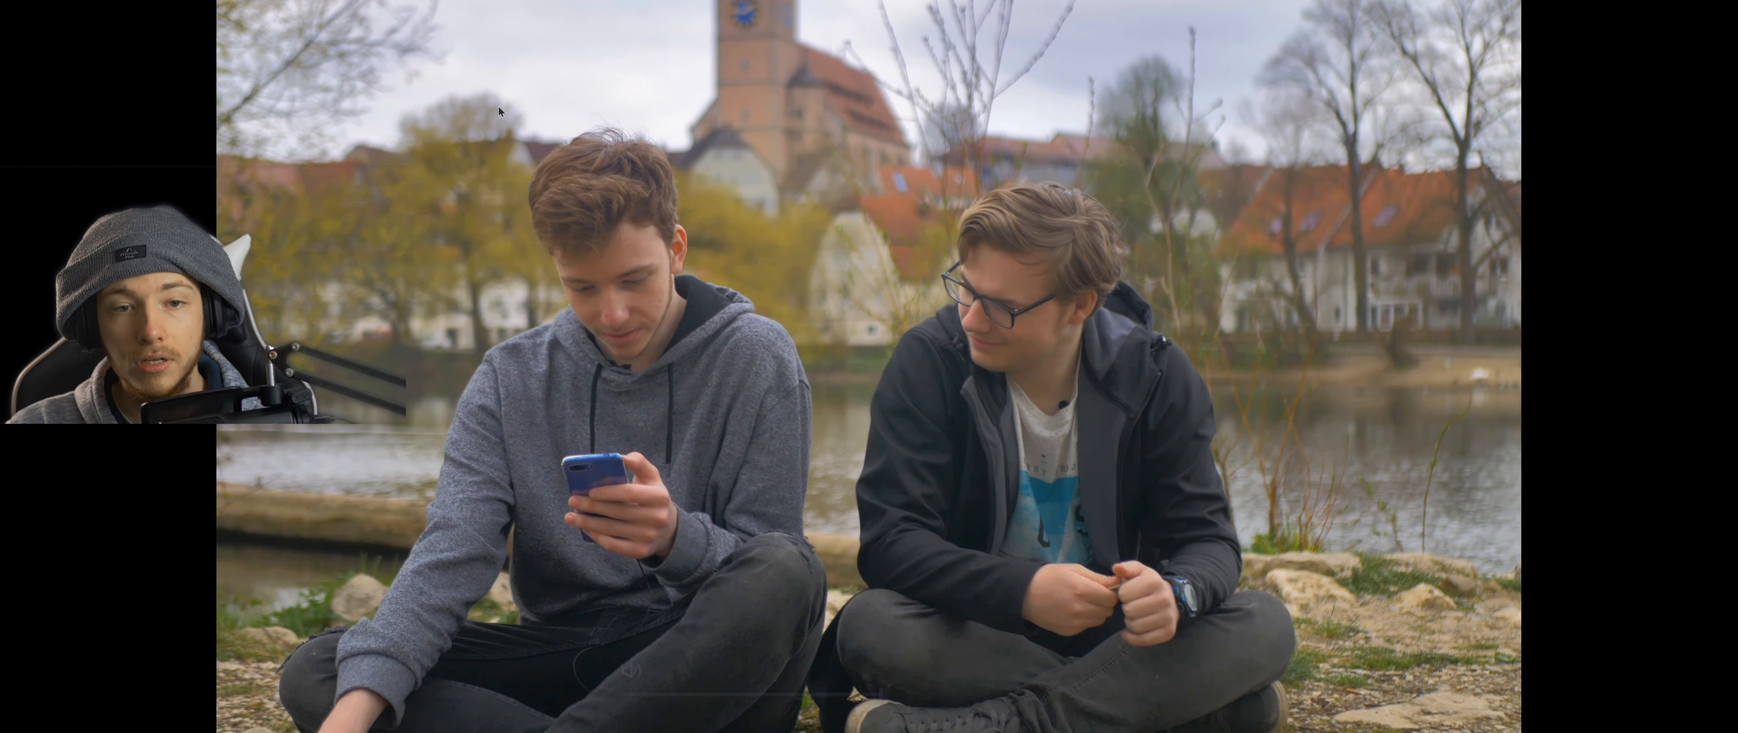
key("ctrl+f")
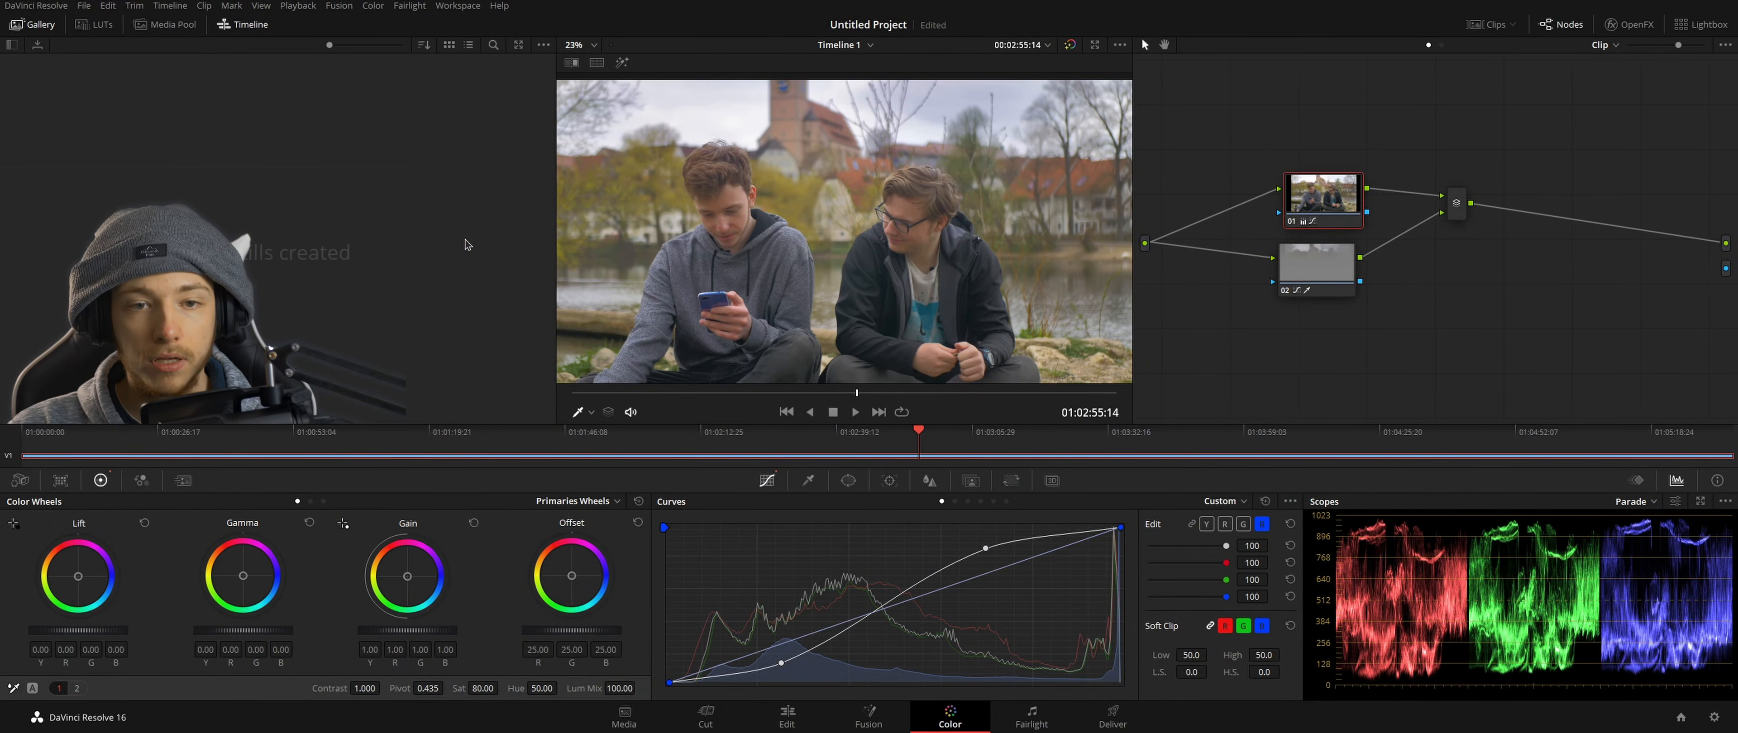
key("ctrl+f")
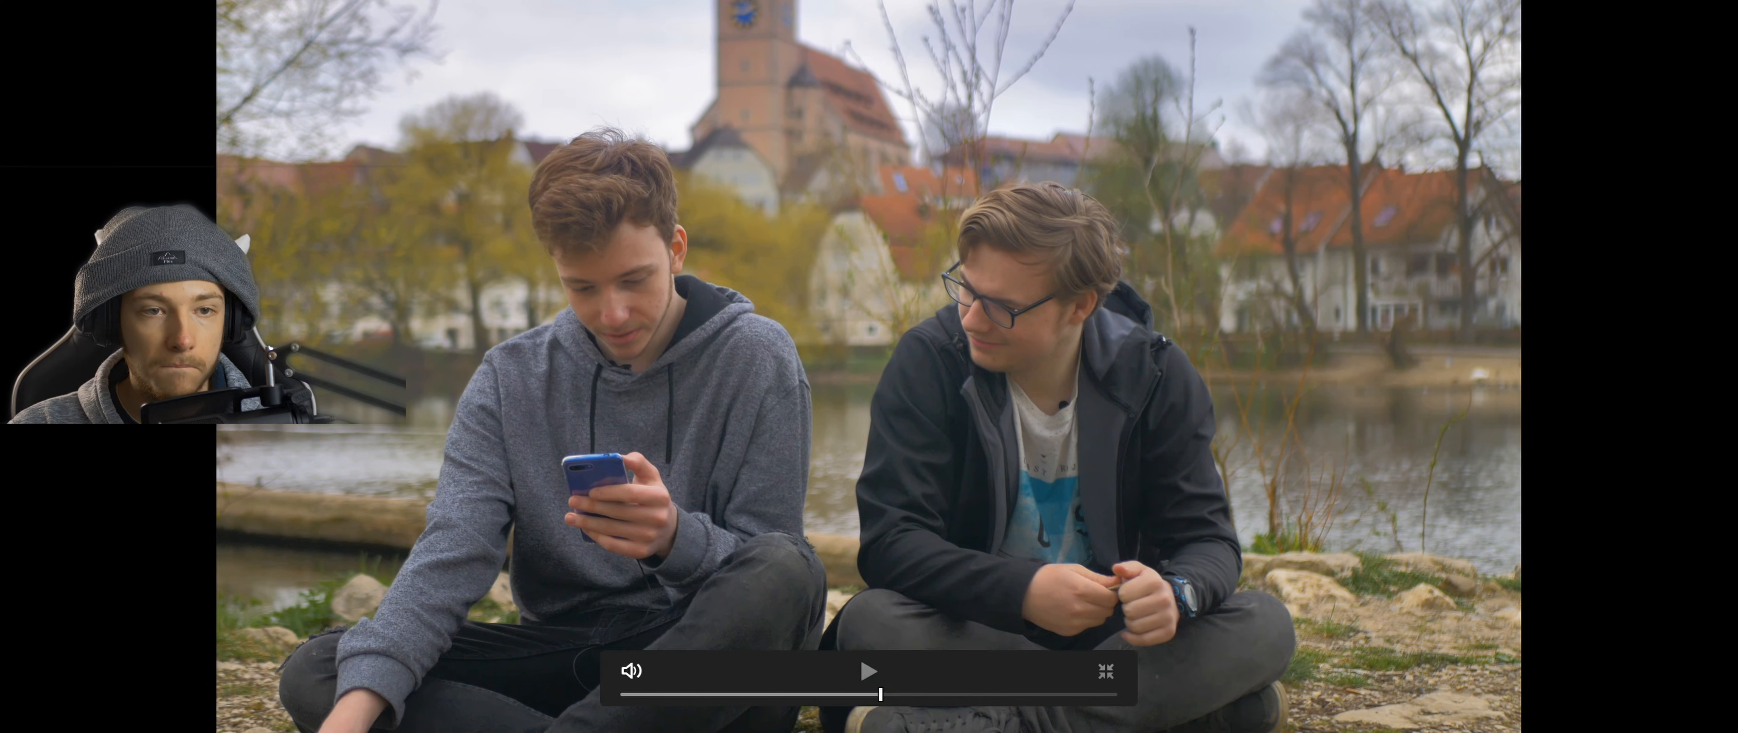
key("ctrl+f")
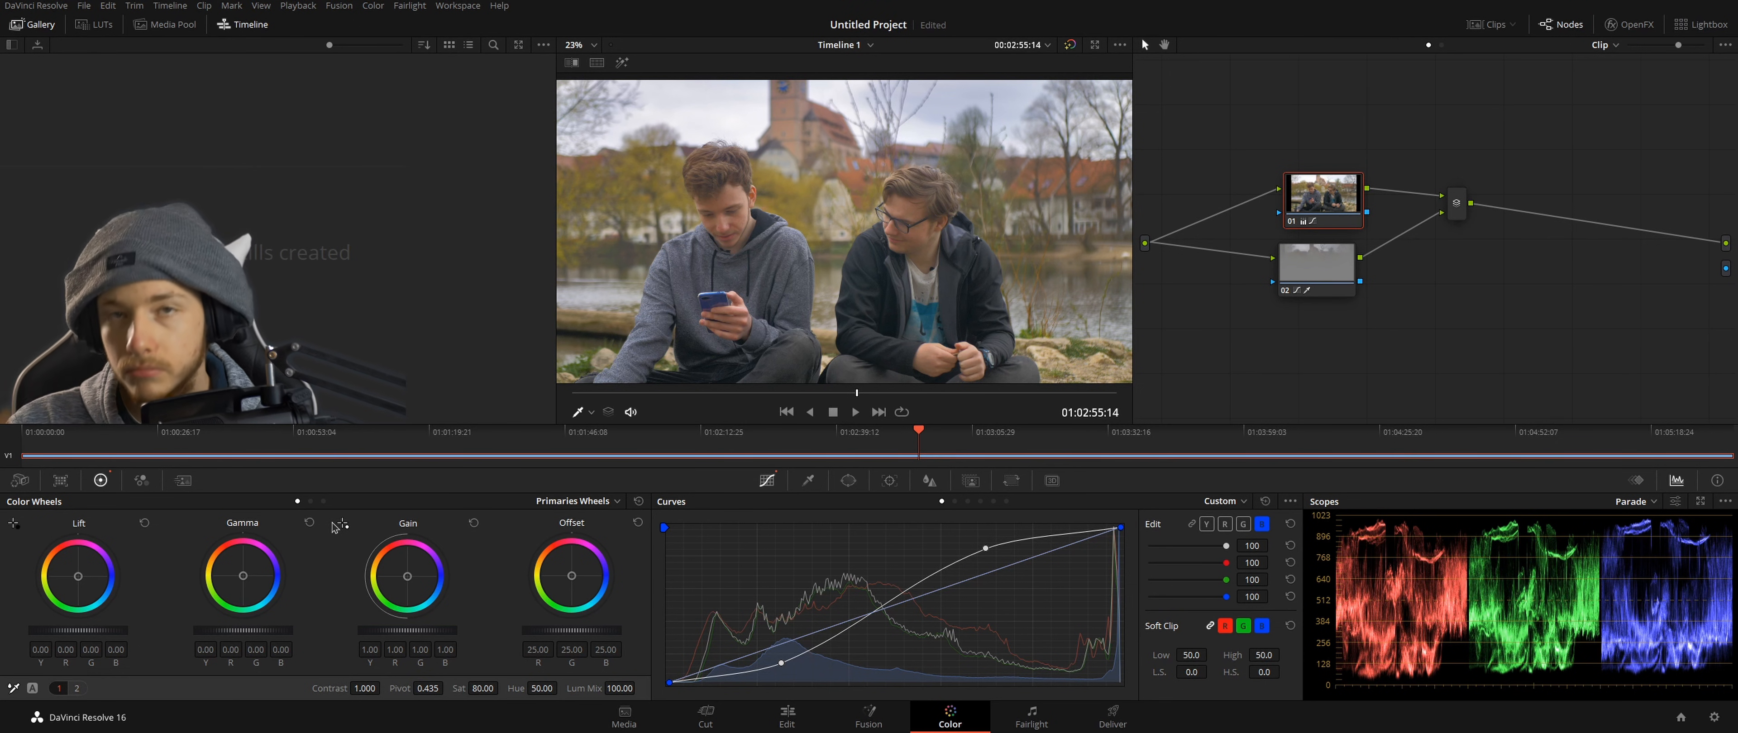
Step: Try warming node 01 by strongly raising its Temperature, and reset the Temperature to 0
left_click(76, 689)
left_click_drag(199, 688, 265, 688)
double_click(200, 689)
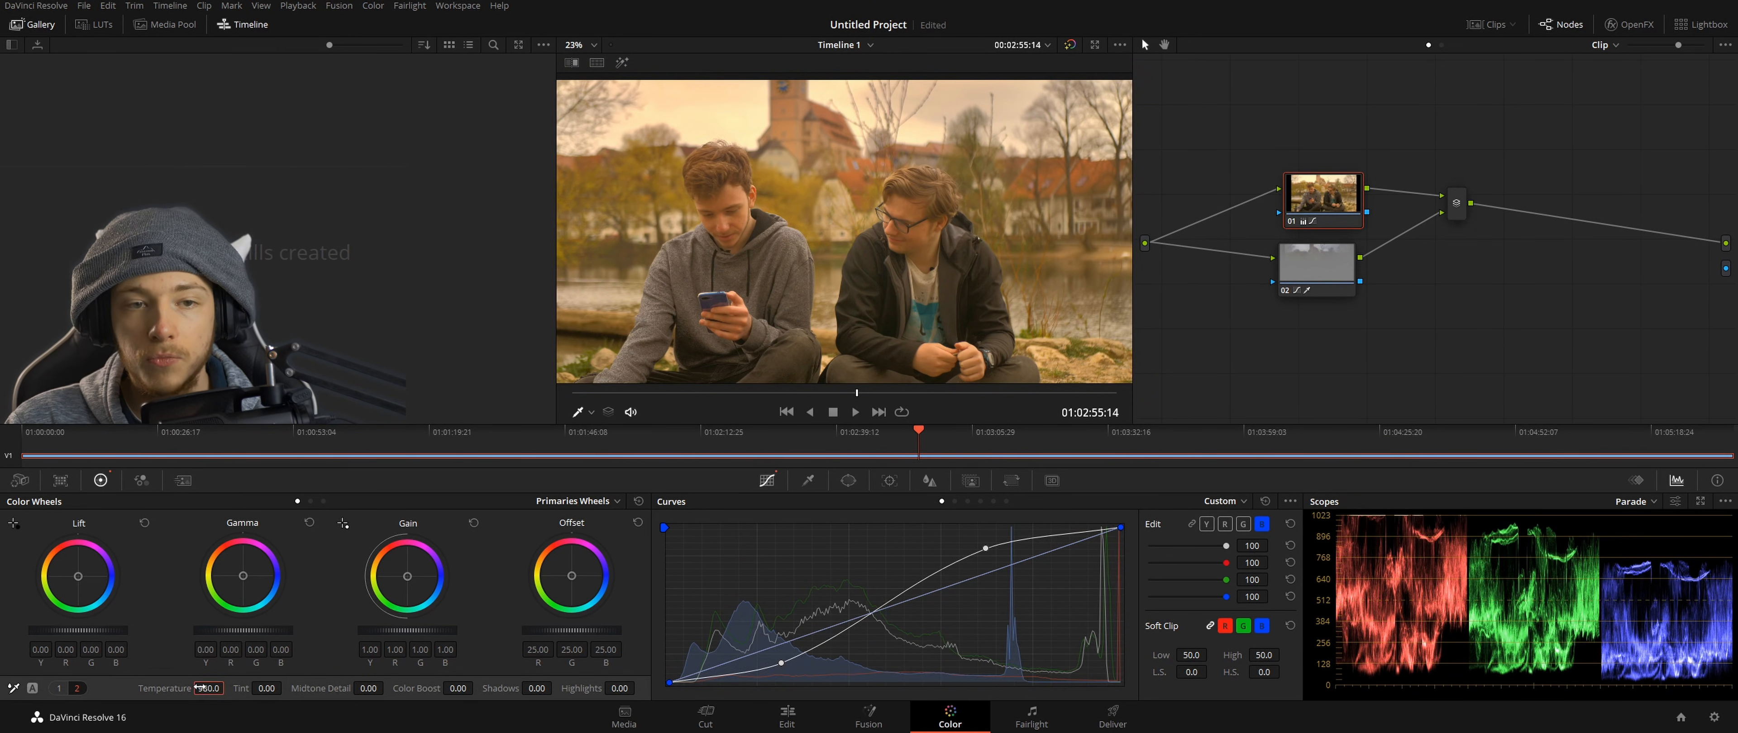
type("0")
key("Return")
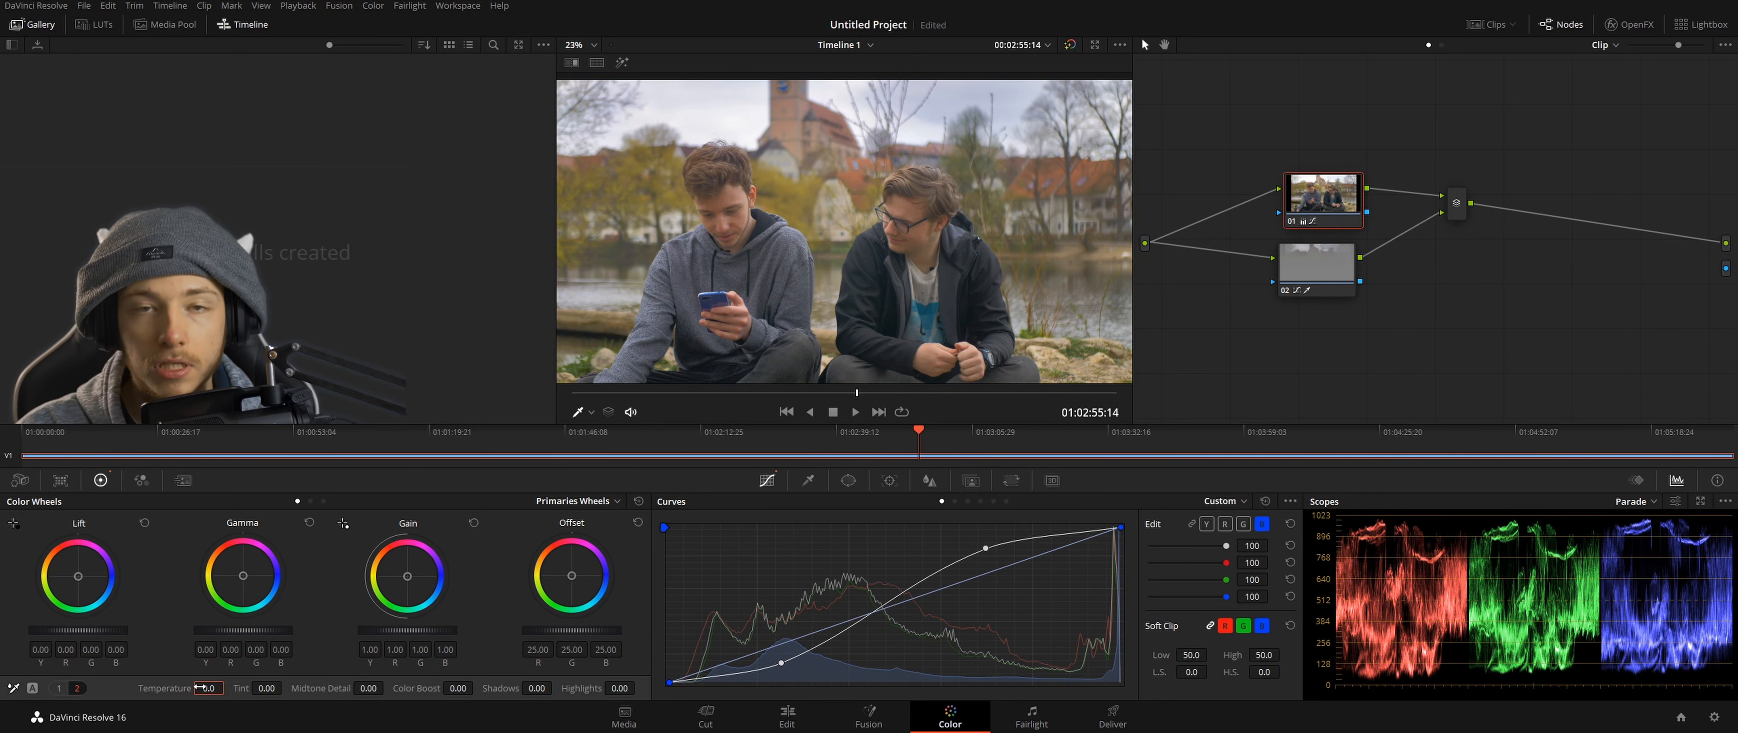